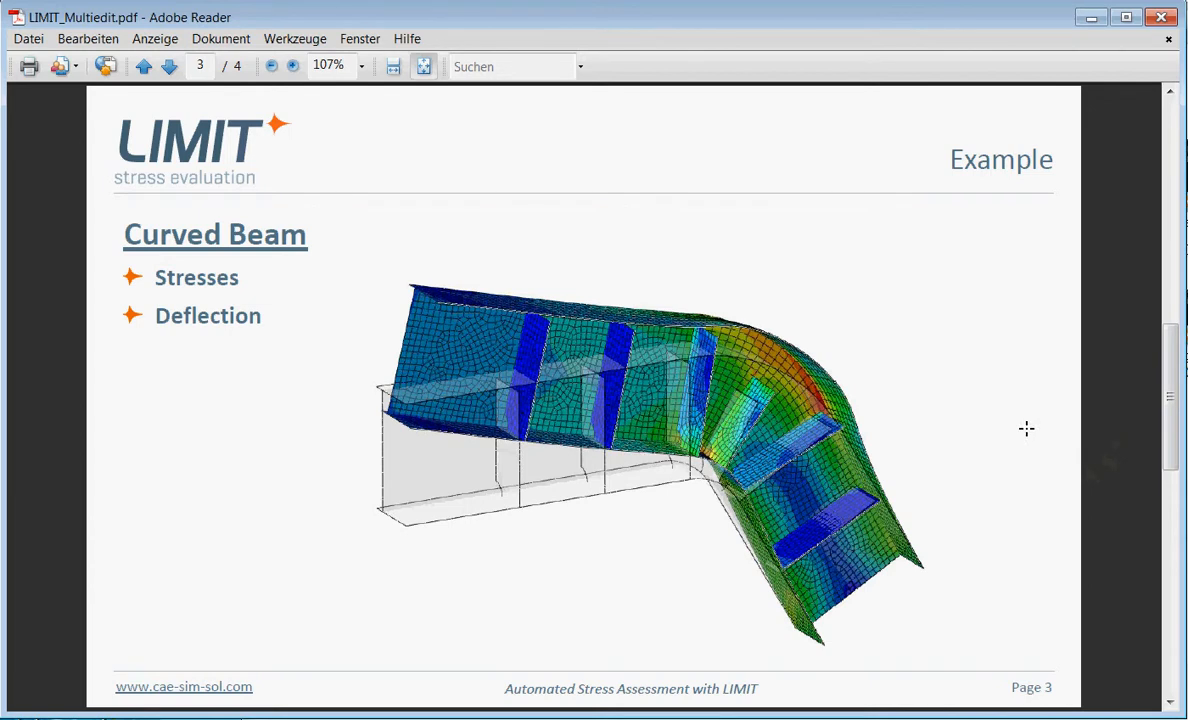
# Advance the presentation to the Multi-Edit overview page and launch LIMIT-CAE-Release-2014.
pyautogui.press('pagedown')
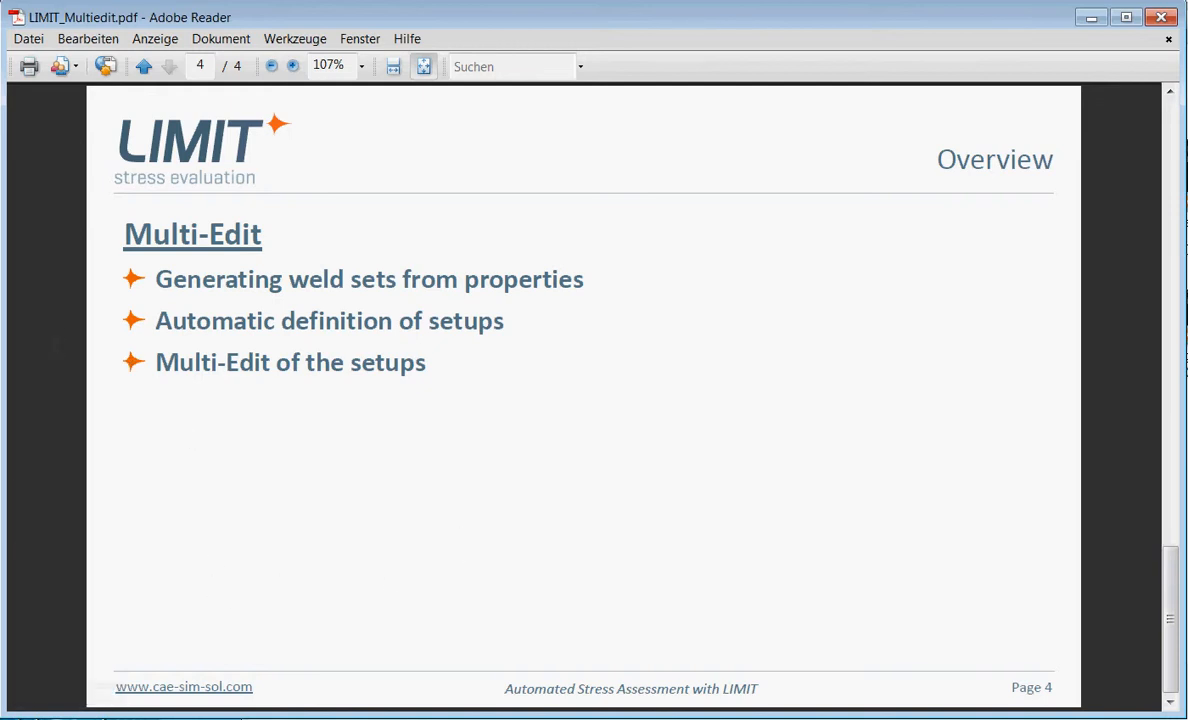
pyautogui.press('super')
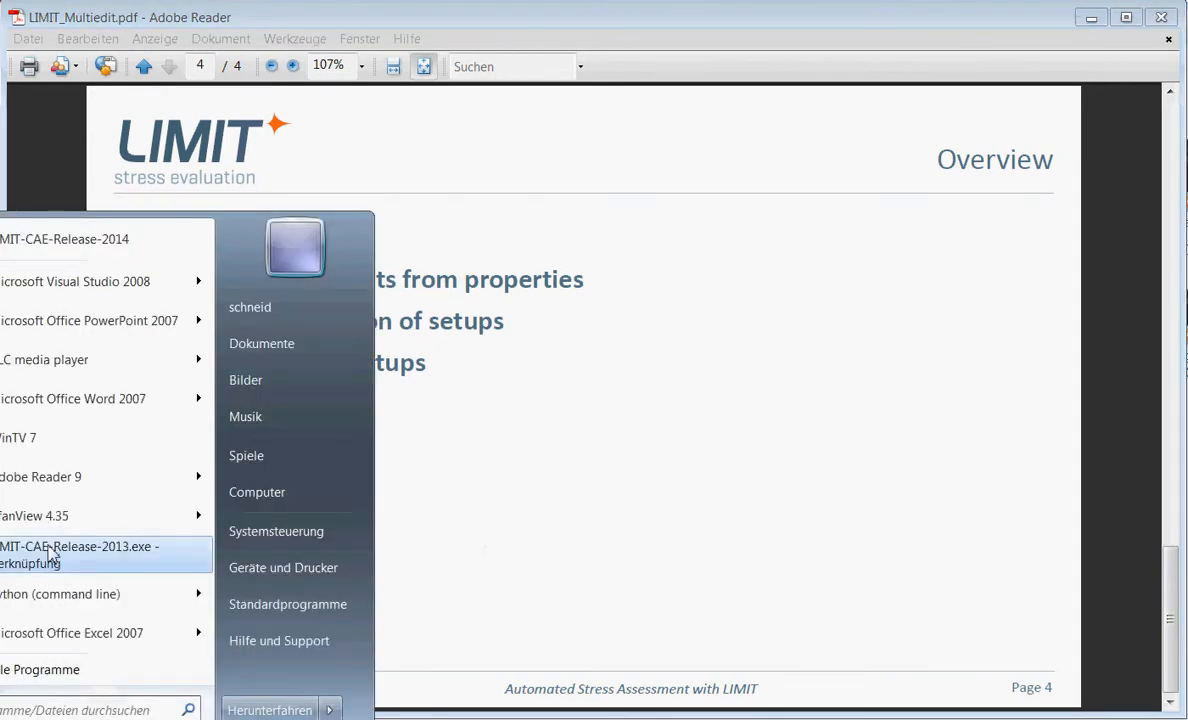
pyautogui.moveTo(87, 286)
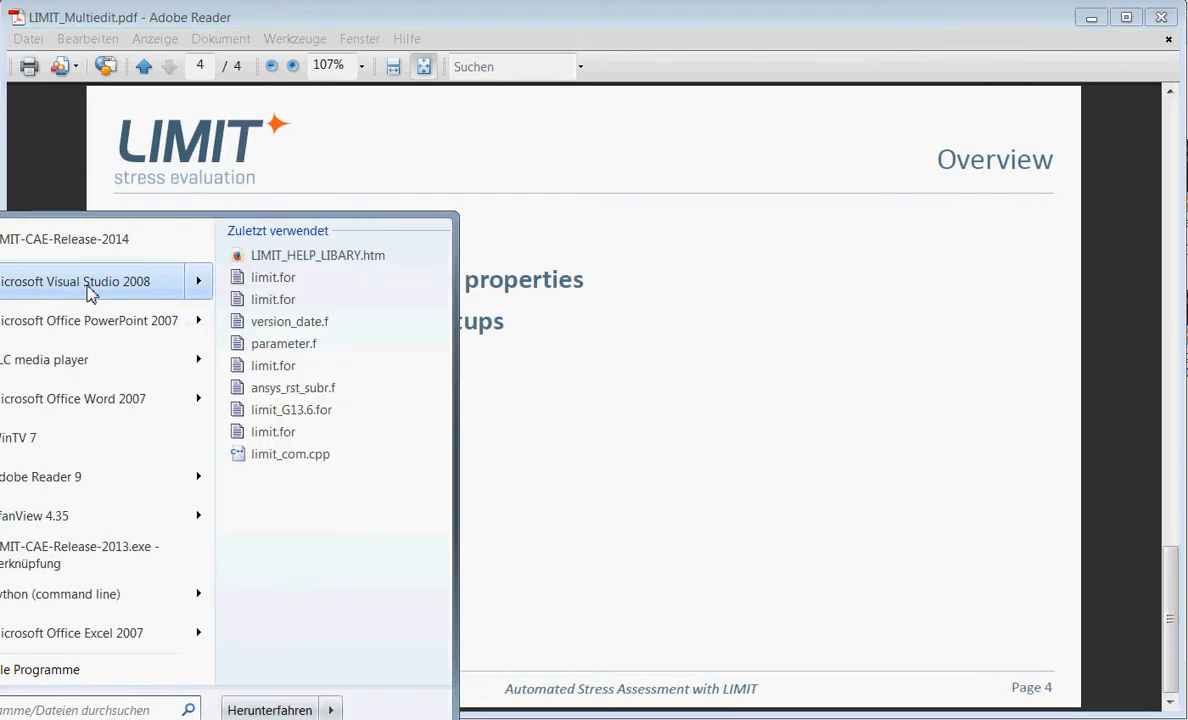
pyautogui.click(62, 239)
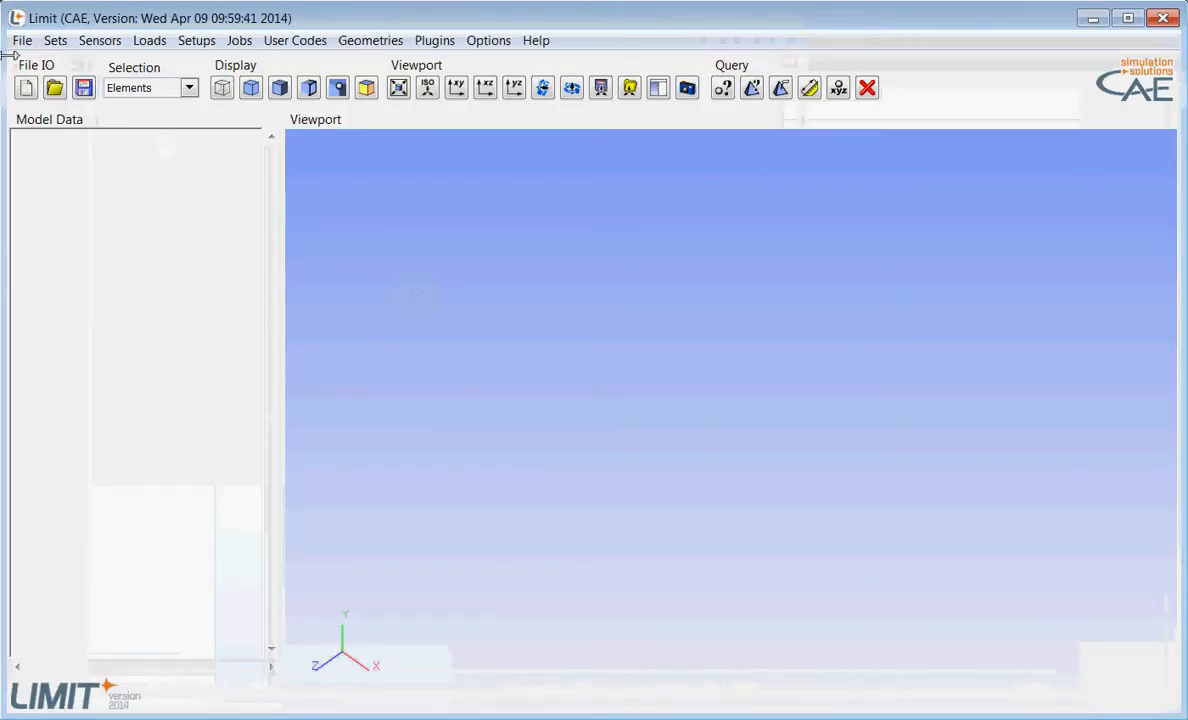
# Import the Abaqus FE model Job-2-multiedit-large-number-welds.inp from the Dokumentationen > ec3-tuev > multiedit folder.
pyautogui.click(22, 40)
pyautogui.moveTo(54, 158)
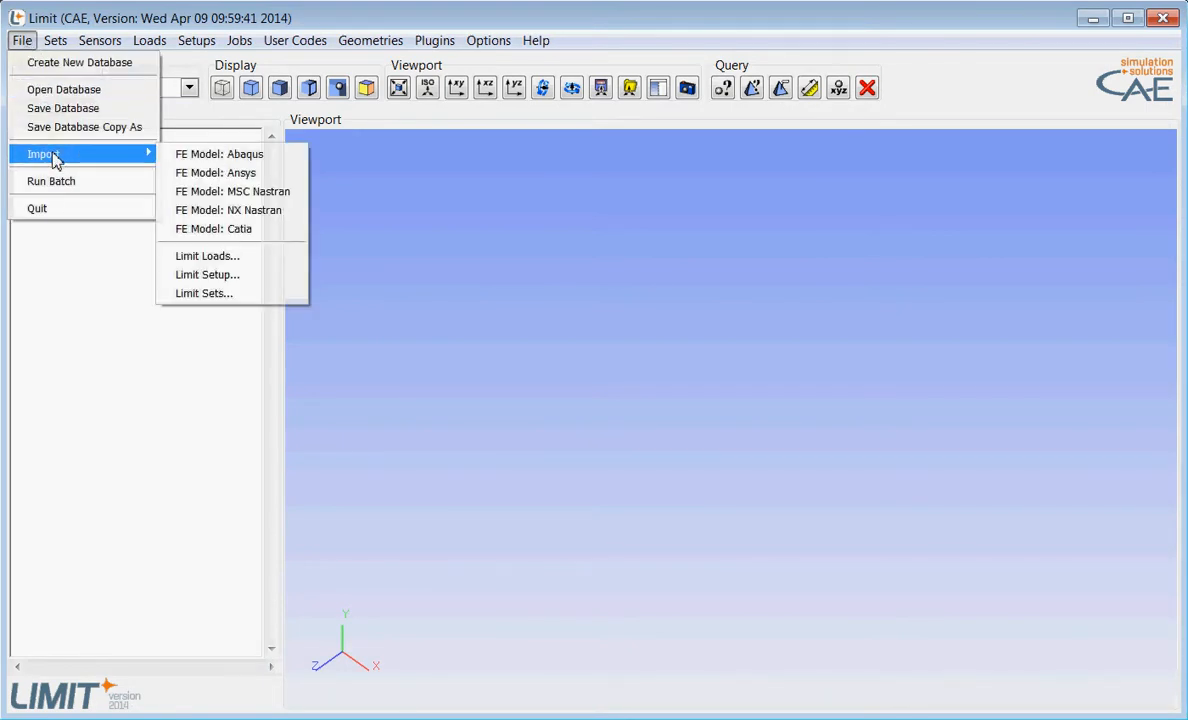
pyautogui.click(238, 155)
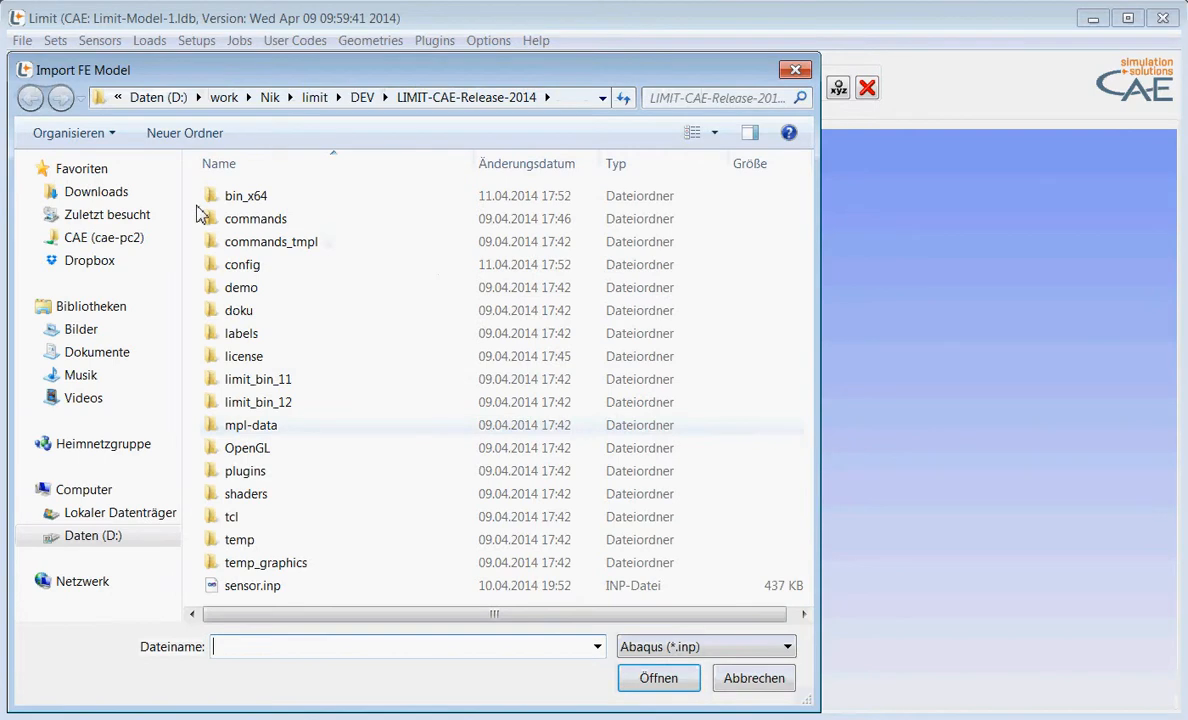
pyautogui.click(314, 97)
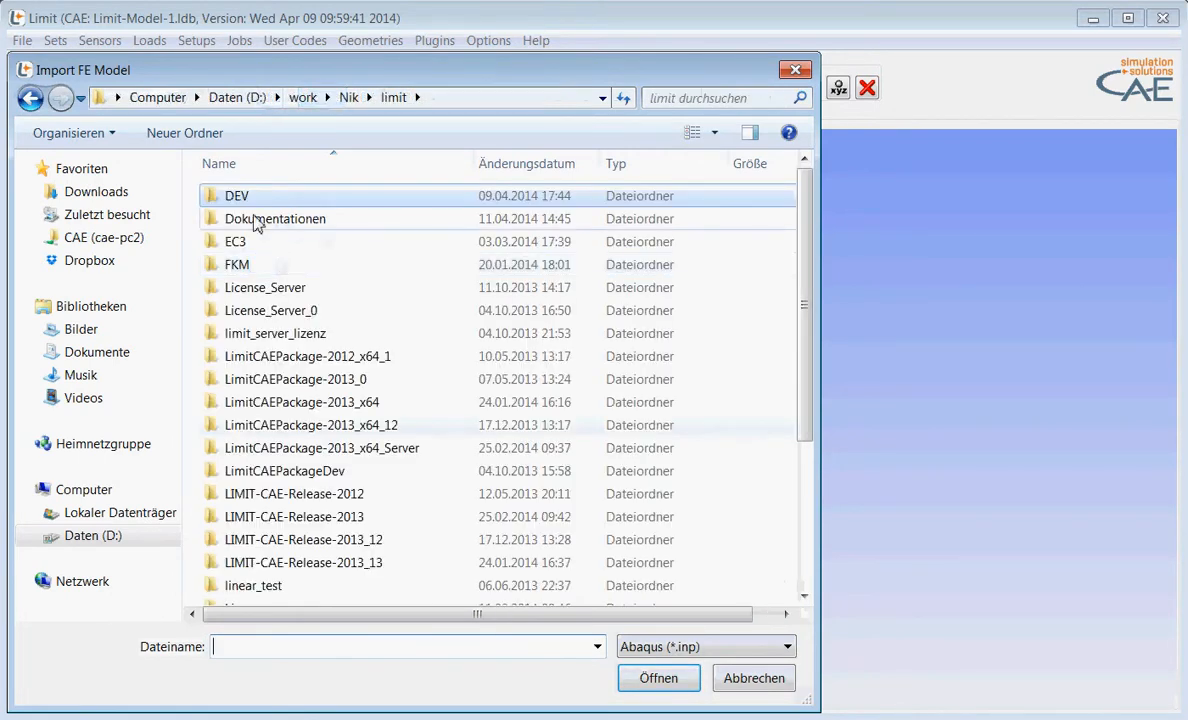
pyautogui.doubleClick(255, 222)
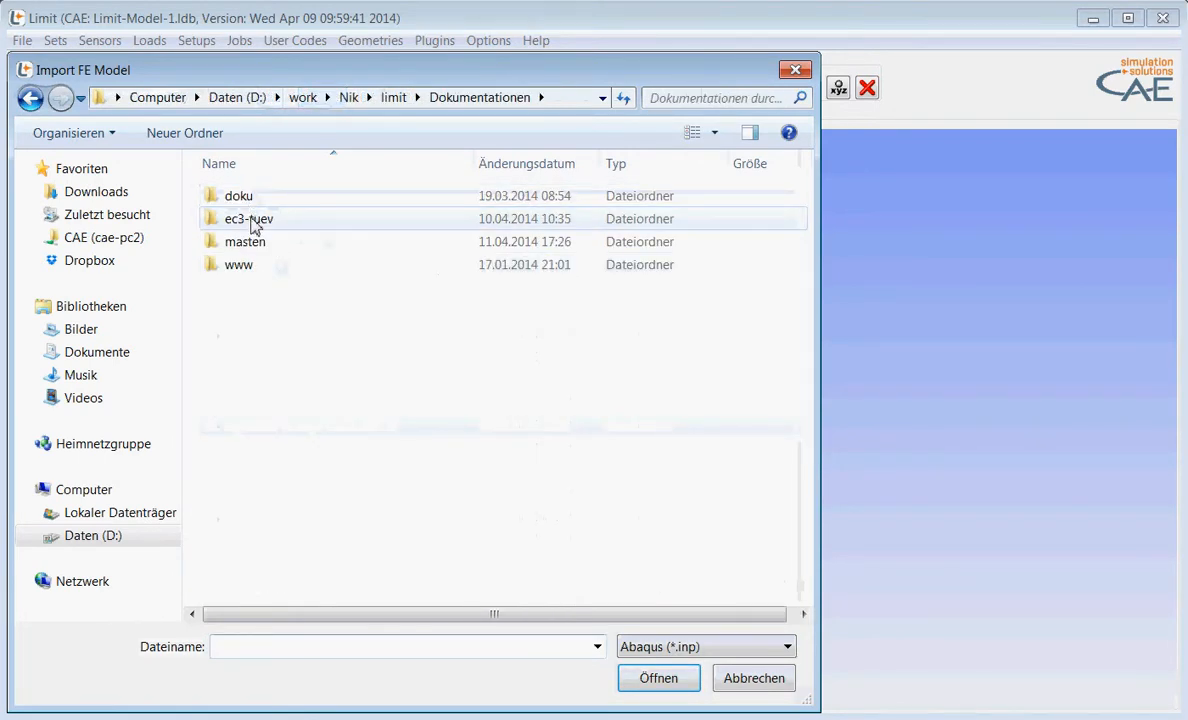
pyautogui.doubleClick(255, 222)
pyautogui.doubleClick(255, 225)
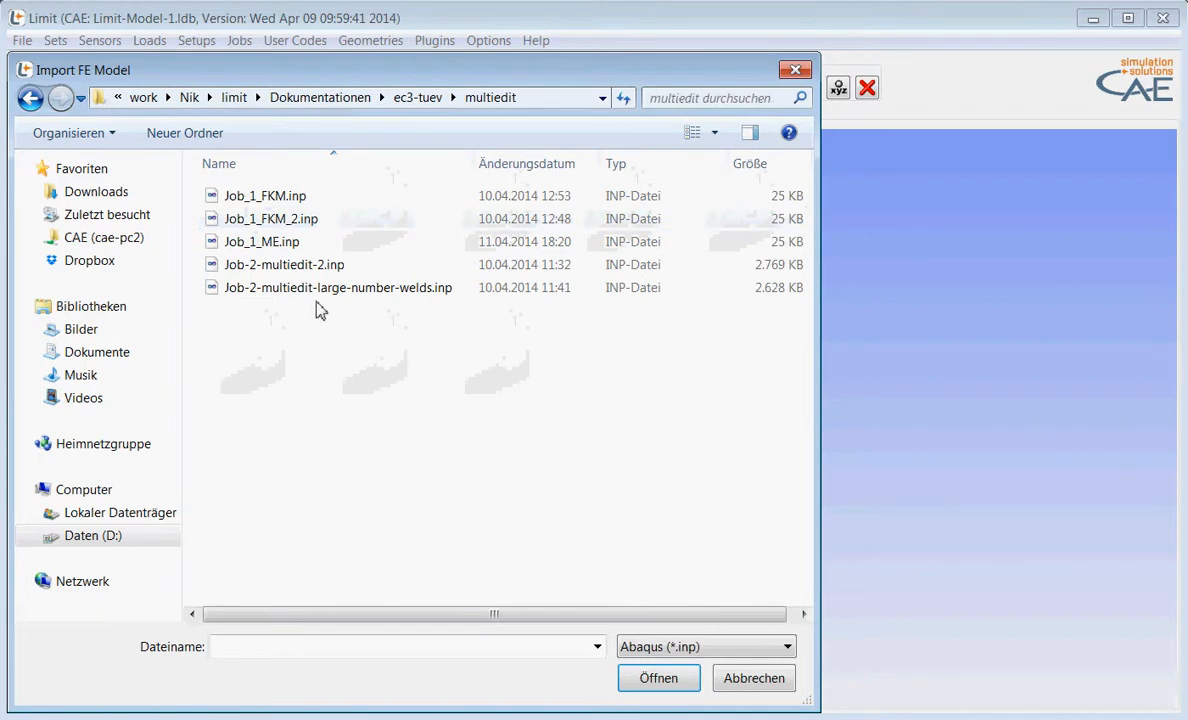
pyautogui.click(325, 290)
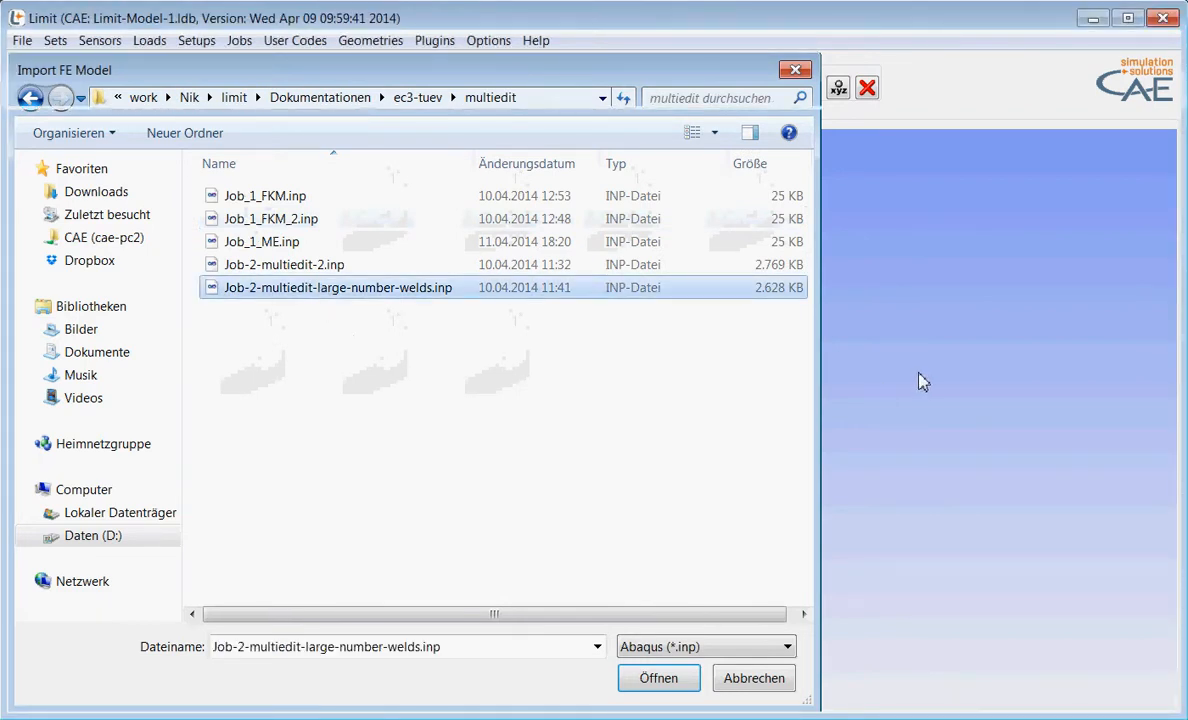
pyautogui.press('Return')
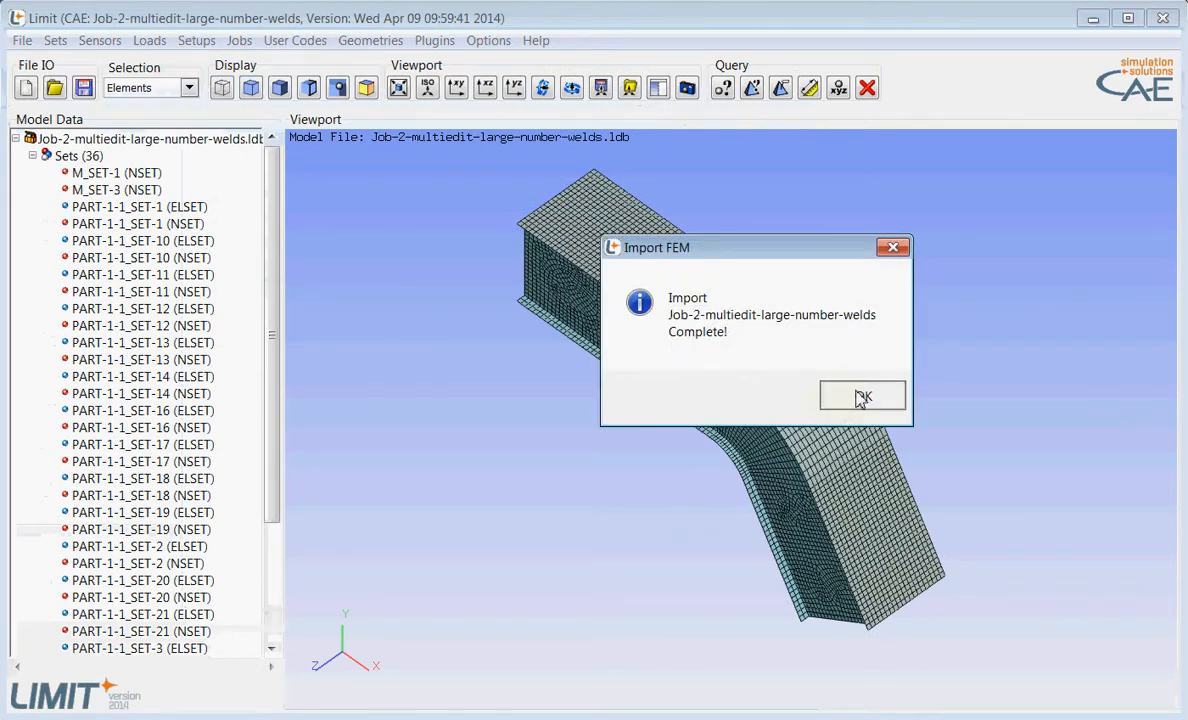
pyautogui.click(862, 398)
# Display the beam without mesh lines and hide the side plate element set PART-1-1_SET-12 to inspect the inner stiffeners.
pyautogui.moveTo(748, 428); pyautogui.dragTo(792, 445)
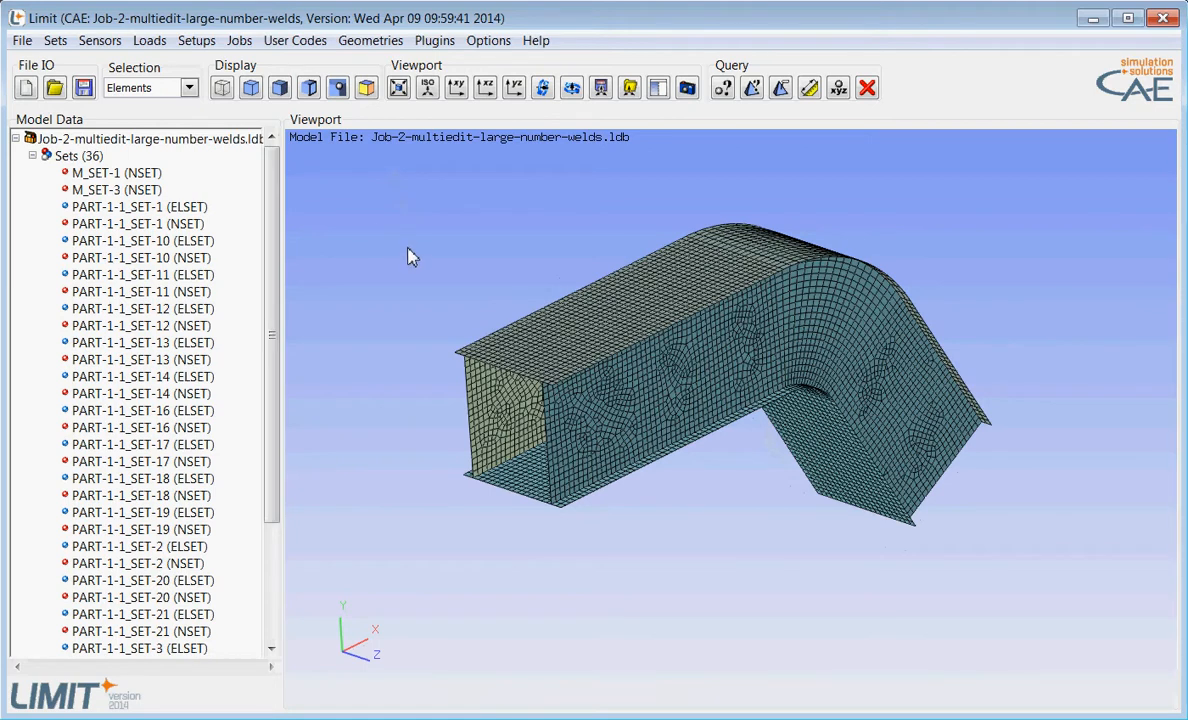
pyautogui.moveTo(582, 251); pyautogui.dragTo(690, 405)
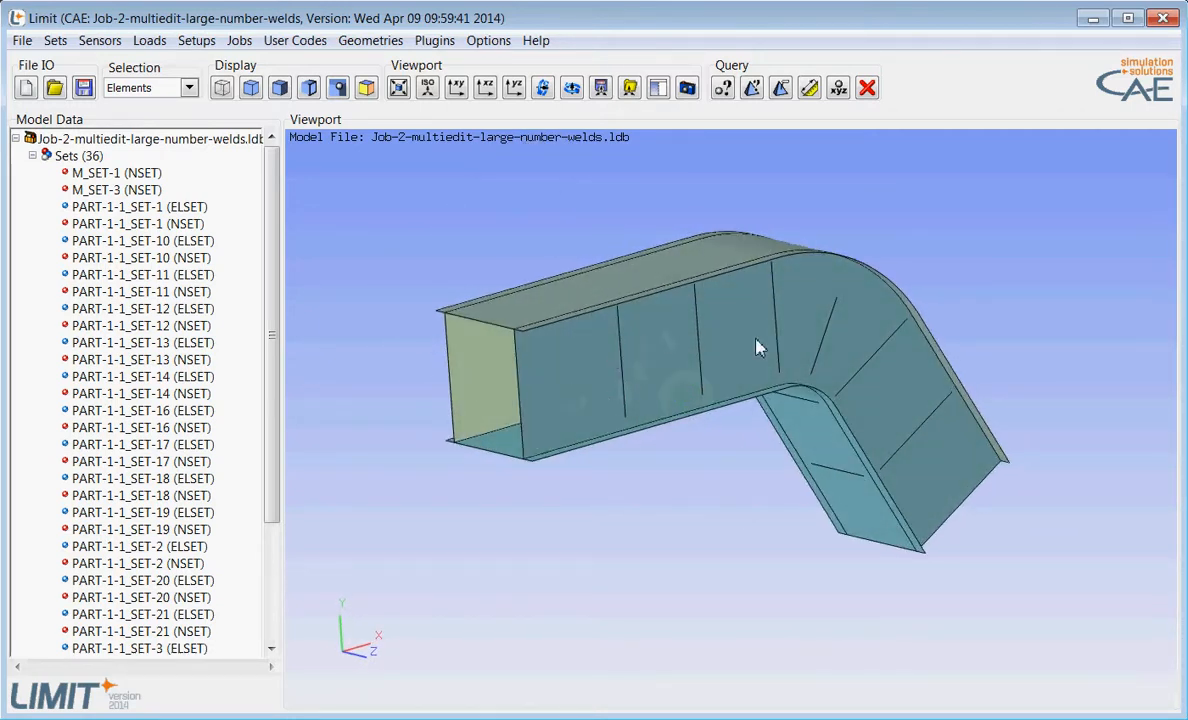
pyautogui.click(112, 276)
pyautogui.press('Down')
pyautogui.press('Down')
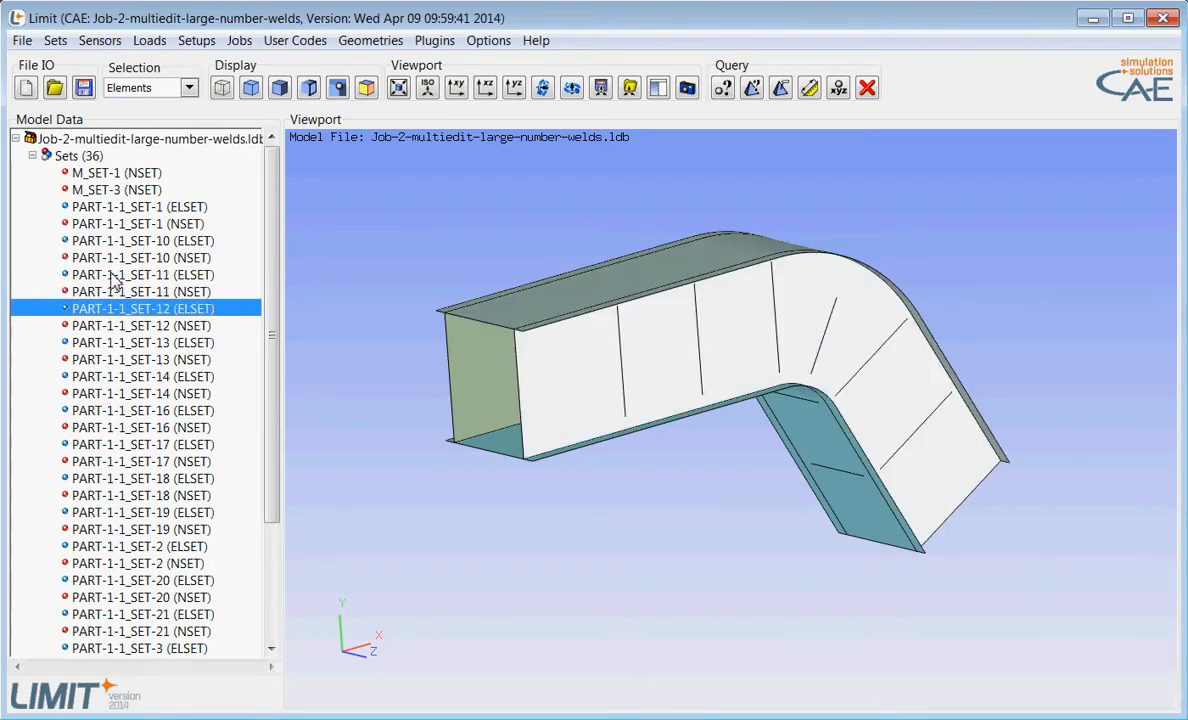
pyautogui.rightClick(101, 310)
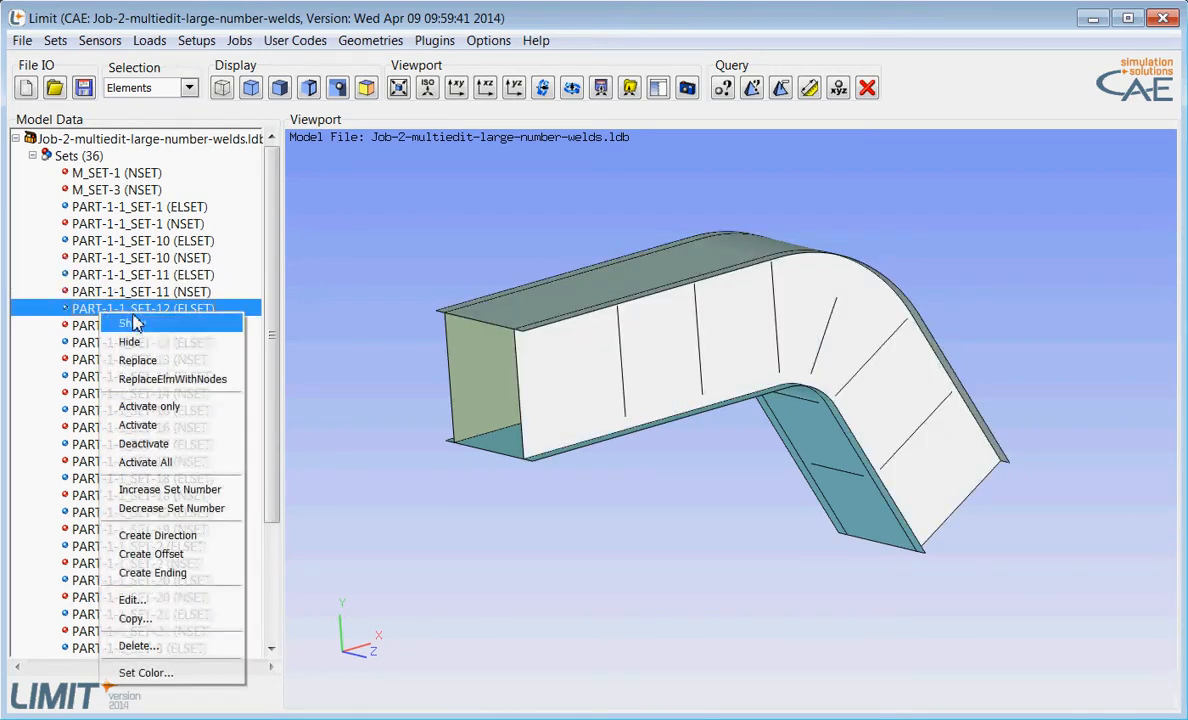
pyautogui.click(158, 359)
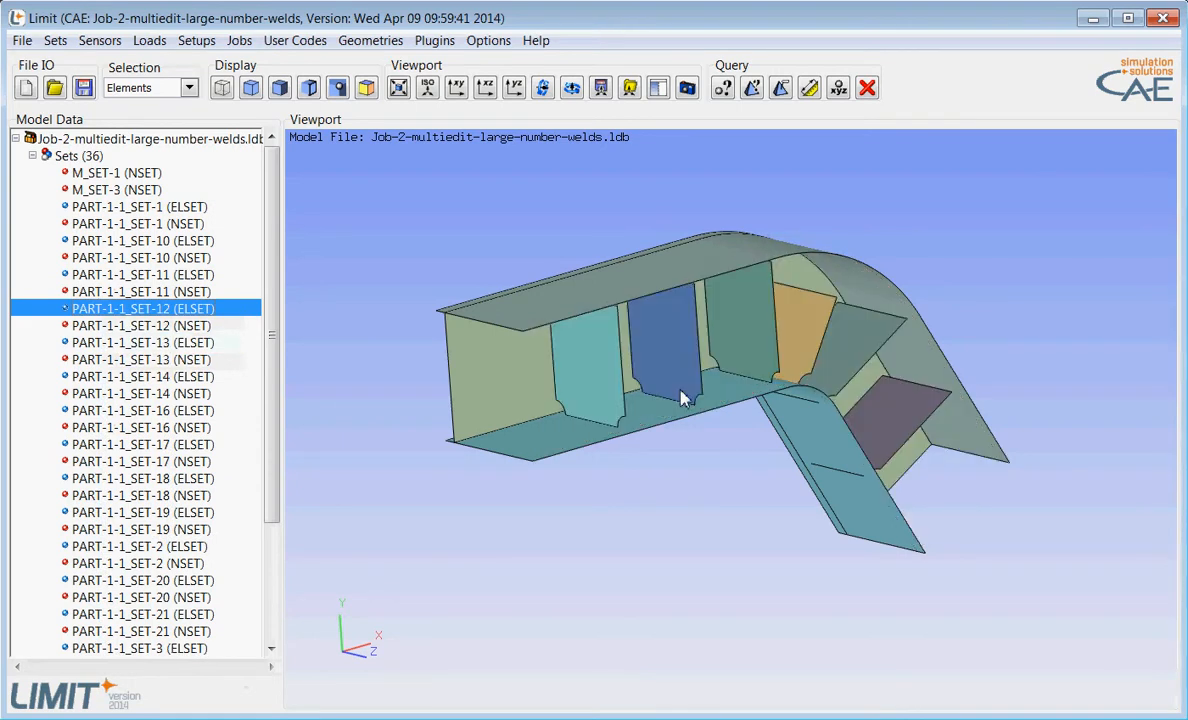
pyautogui.moveTo(838, 472); pyautogui.dragTo(727, 416)
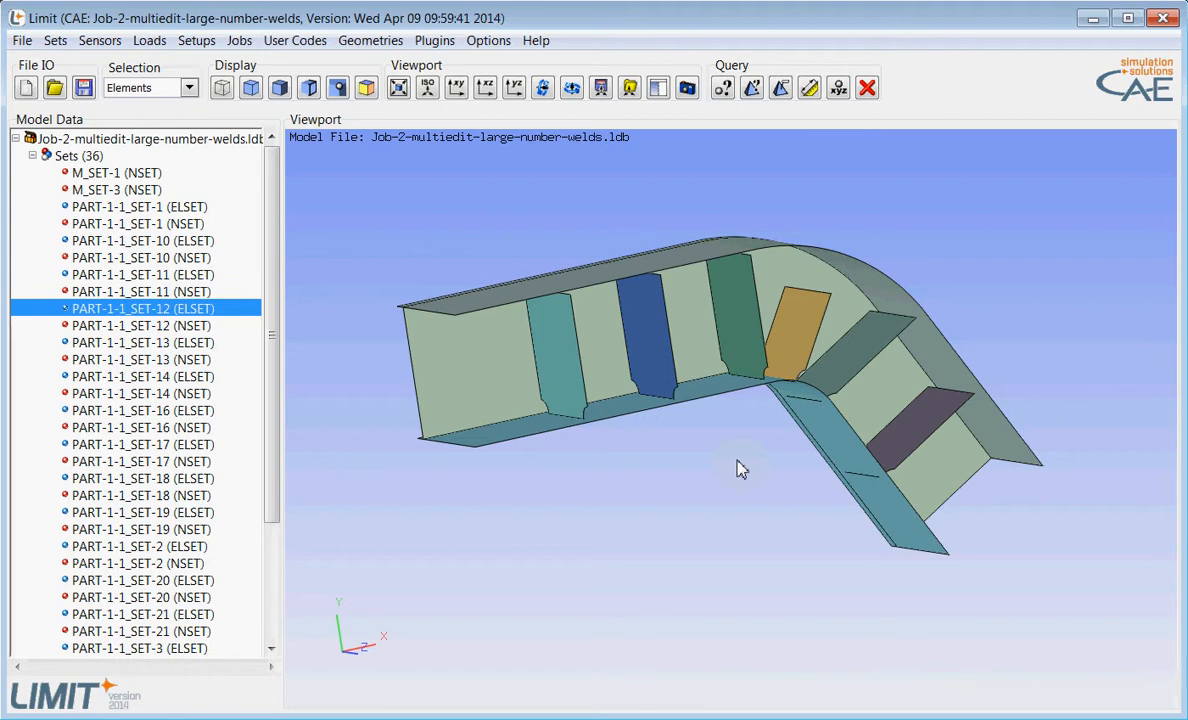
# Show all parts of the beam model, including the hidden side plate.
pyautogui.rightClick(756, 190)
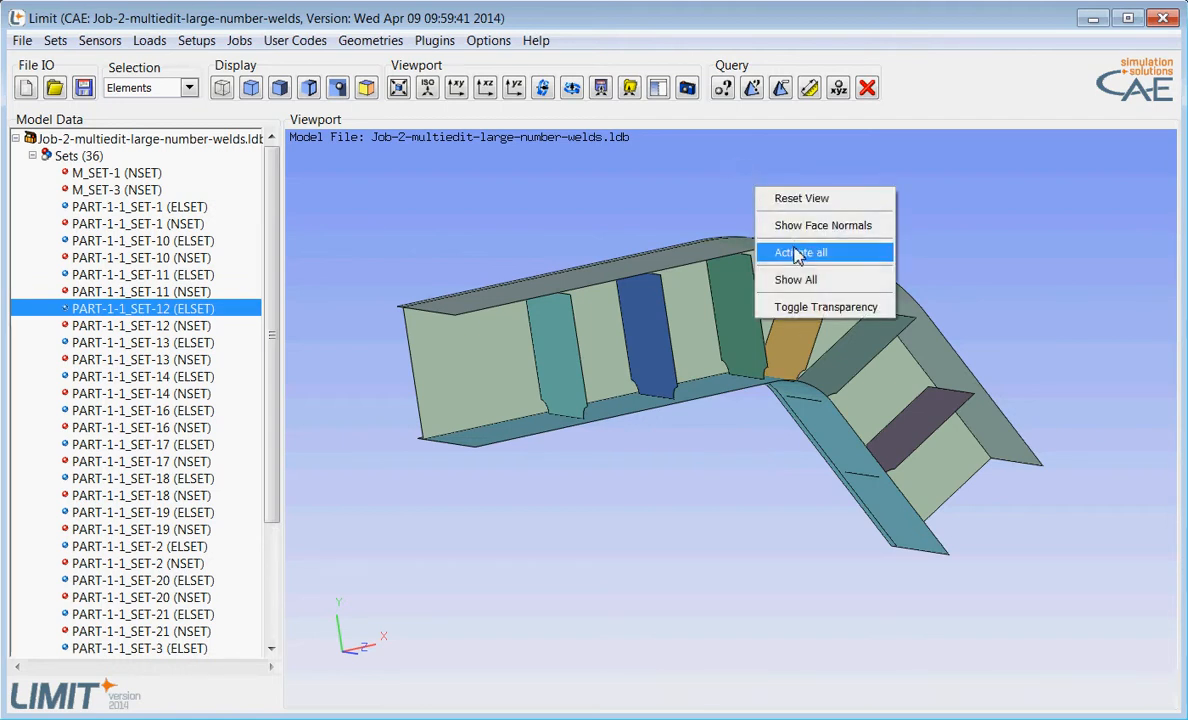
pyautogui.click(789, 283)
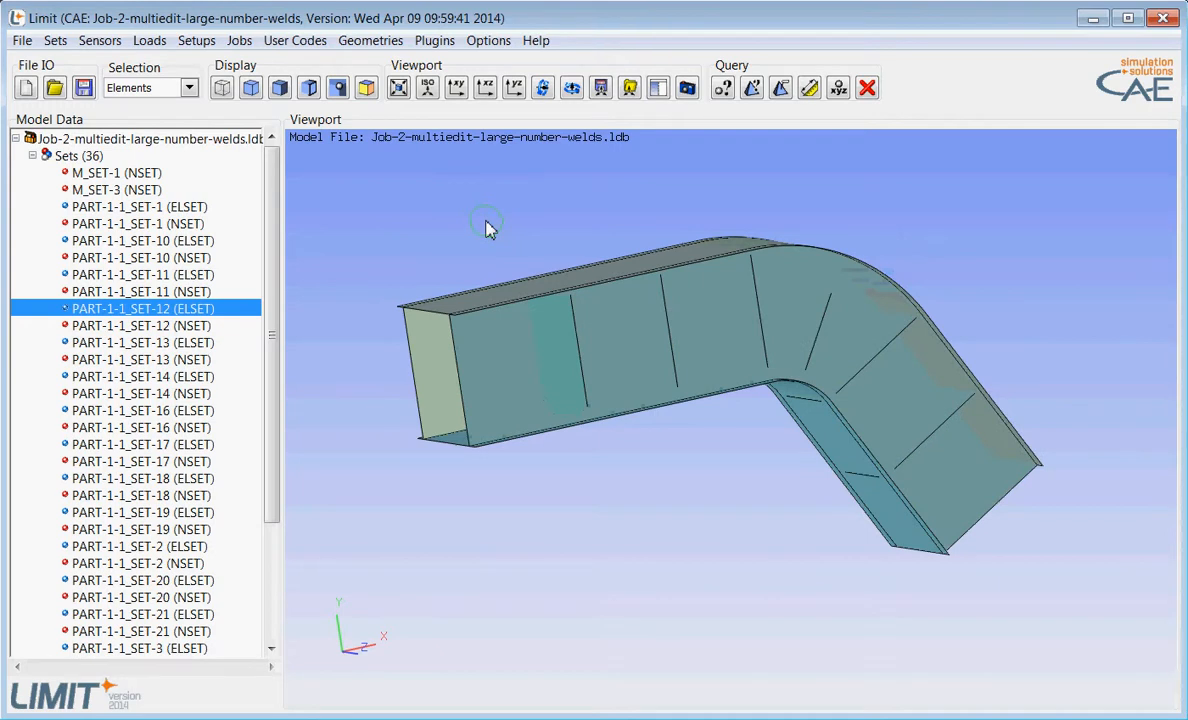
pyautogui.moveTo(488, 228); pyautogui.dragTo(519, 272)
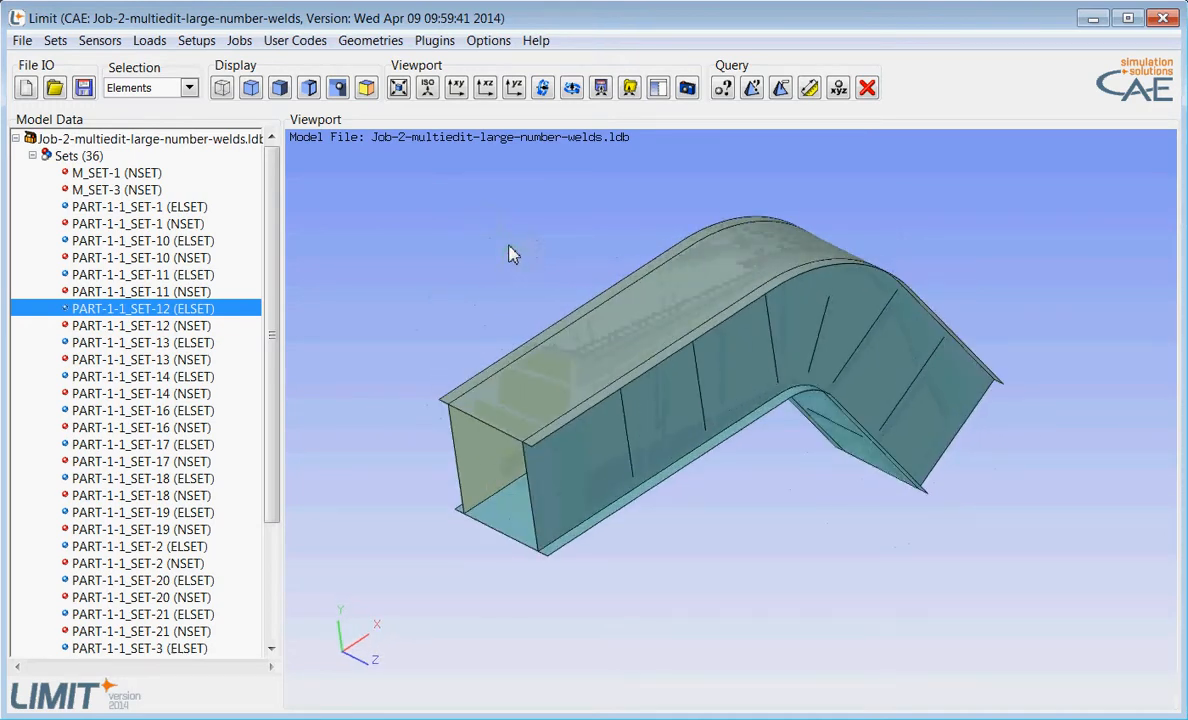
# Generate weld sets by properties with the prefix PS, overwriting existing duplicate elsets.
pyautogui.click(54, 40)
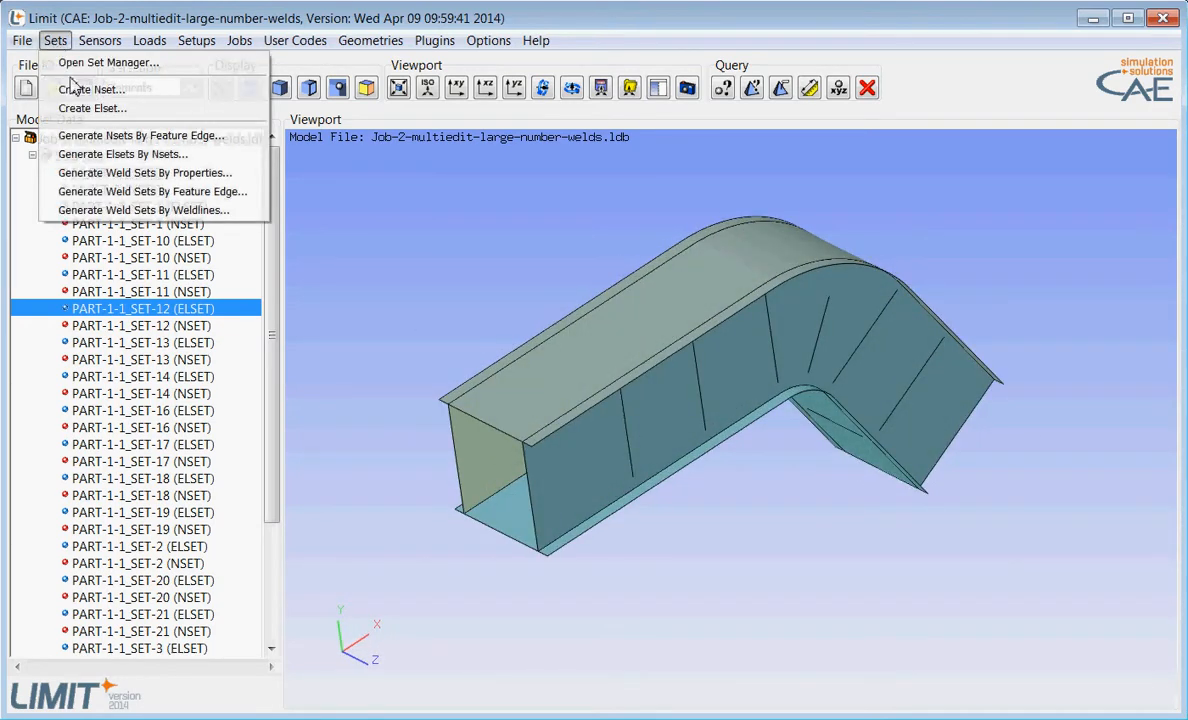
pyautogui.click(90, 175)
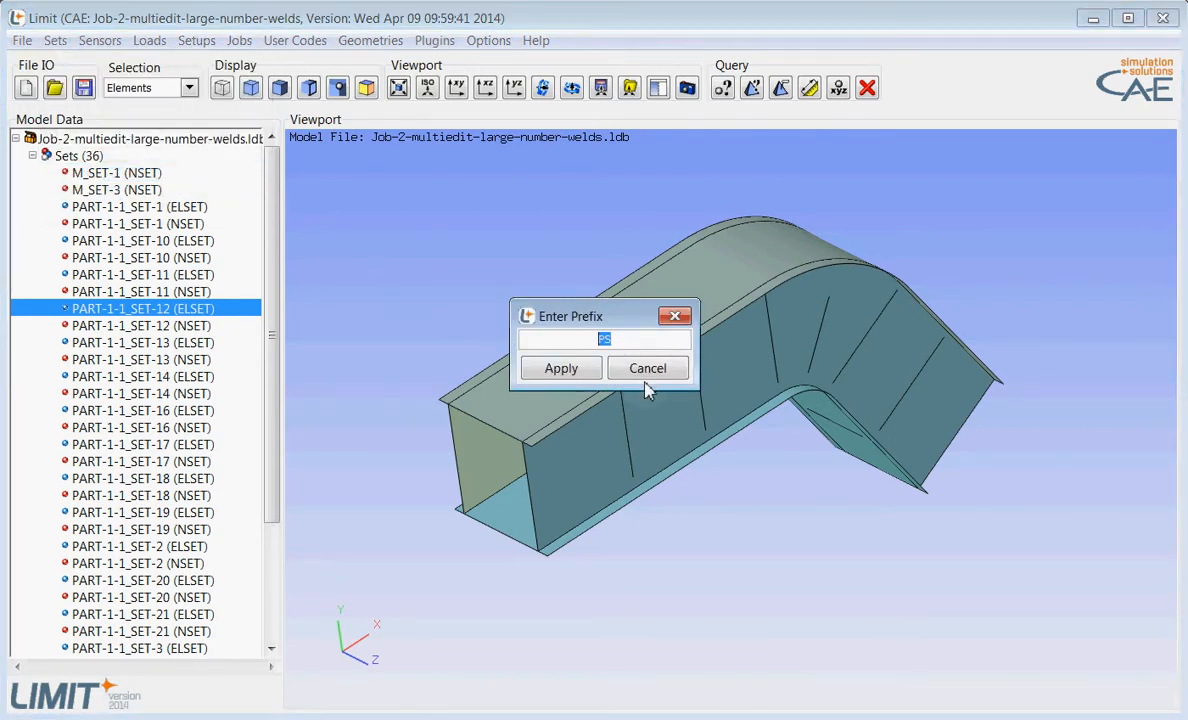
pyautogui.click(573, 376)
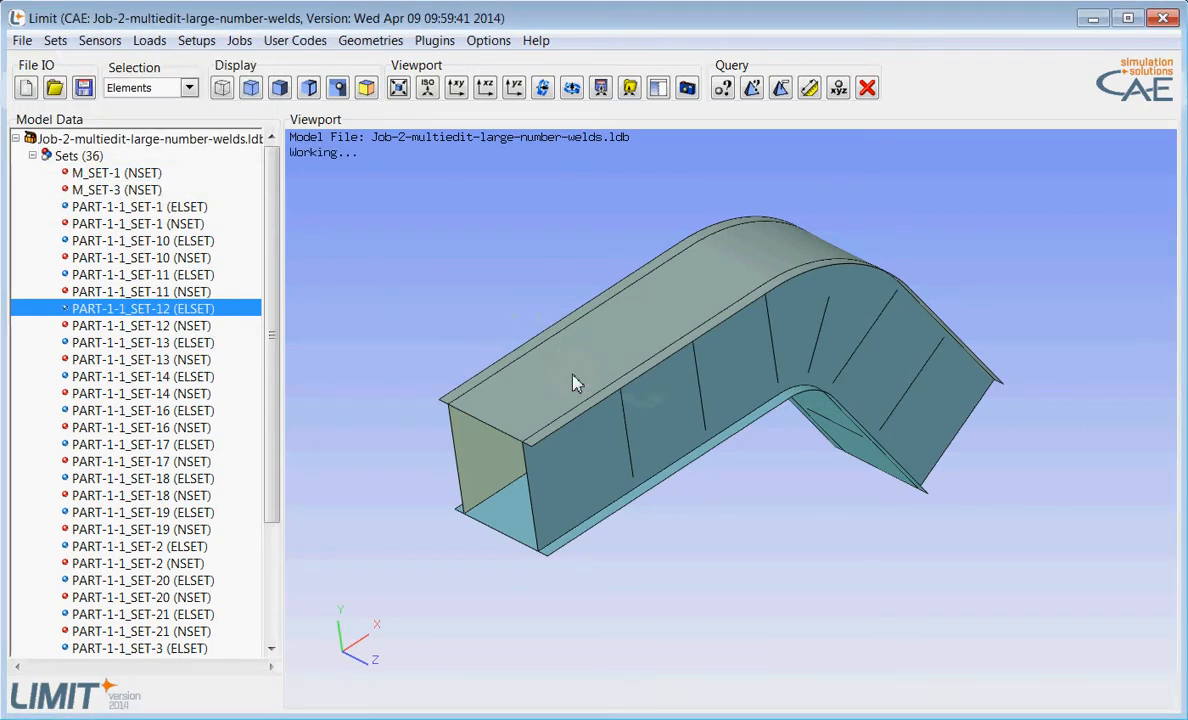
pyautogui.click(708, 385)
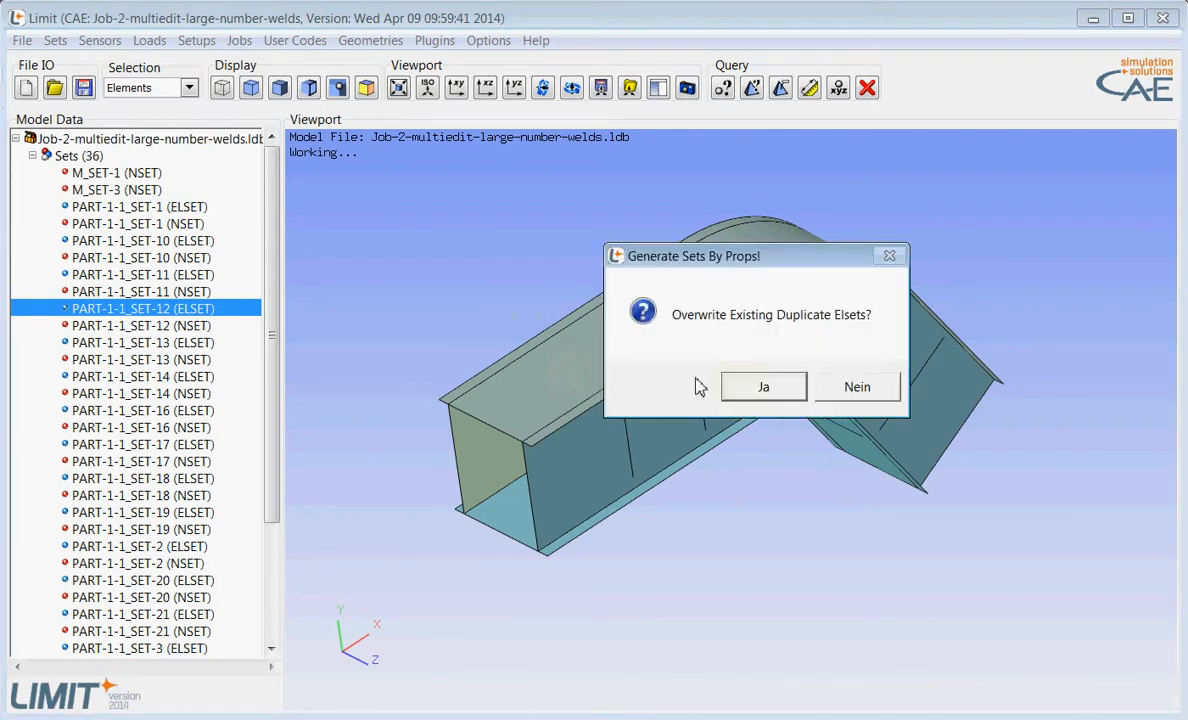
pyautogui.click(753, 386)
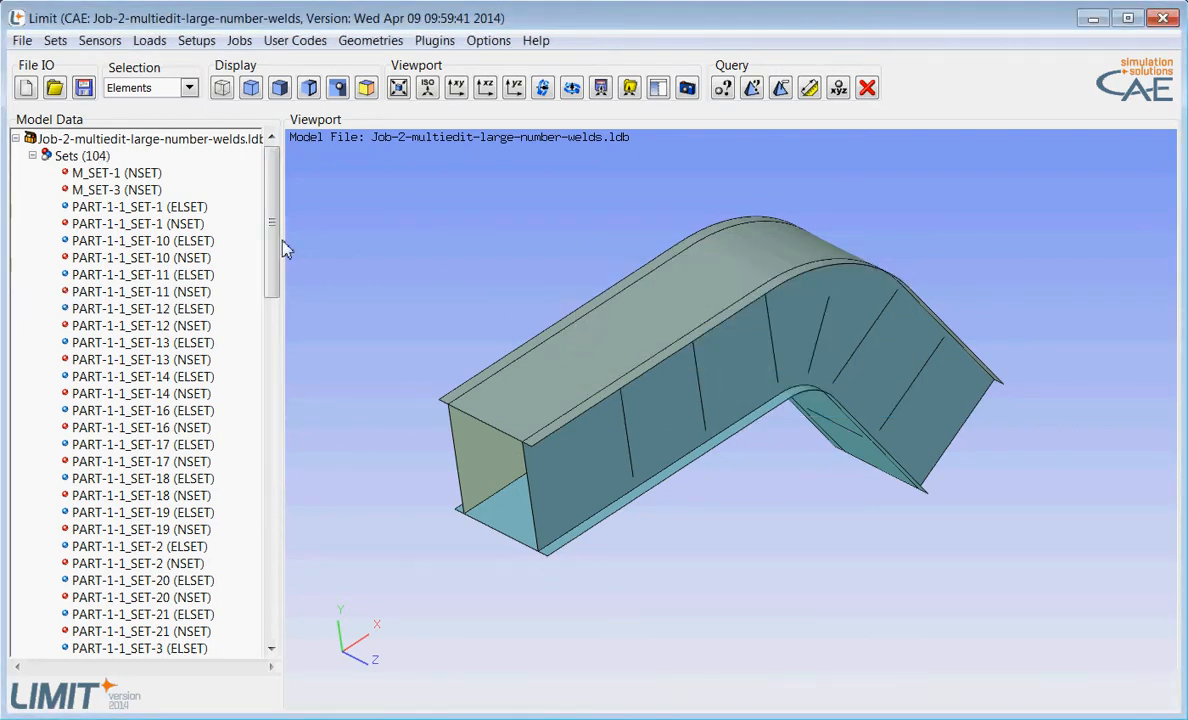
# Examine the generated weld node and element sets one by one from PS0001 to PS000601 in the shaded model.
pyautogui.moveTo(276, 246); pyautogui.dragTo(284, 336)
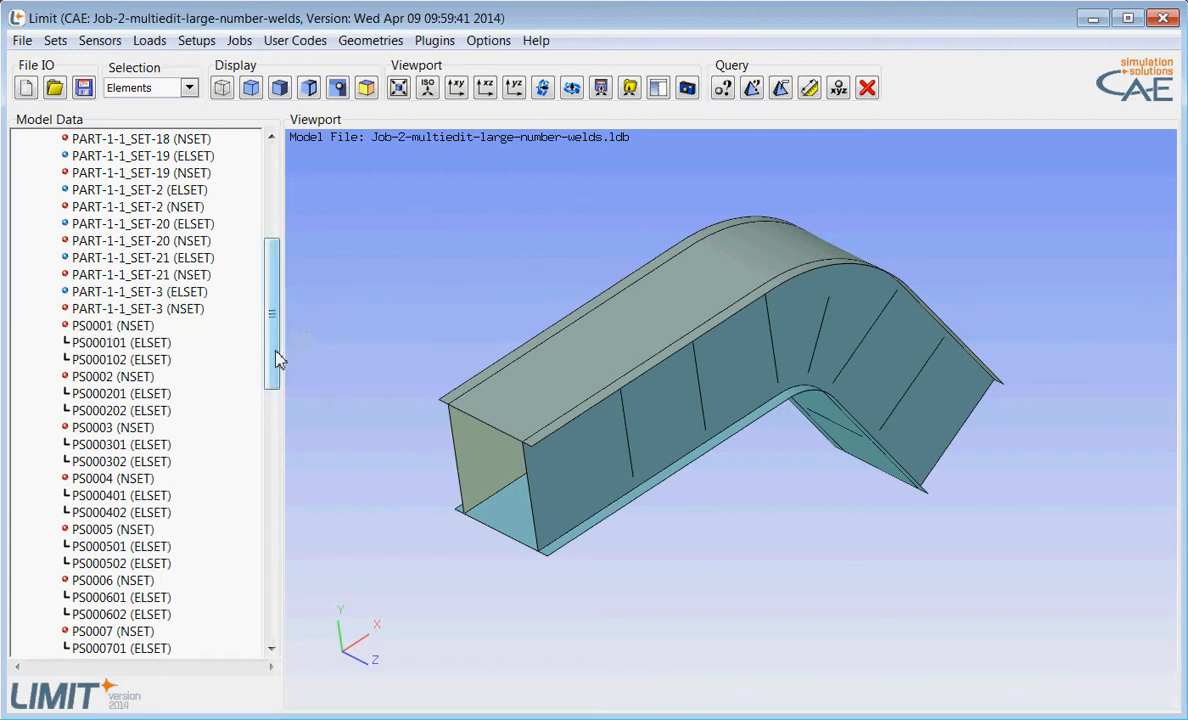
pyautogui.click(95, 325)
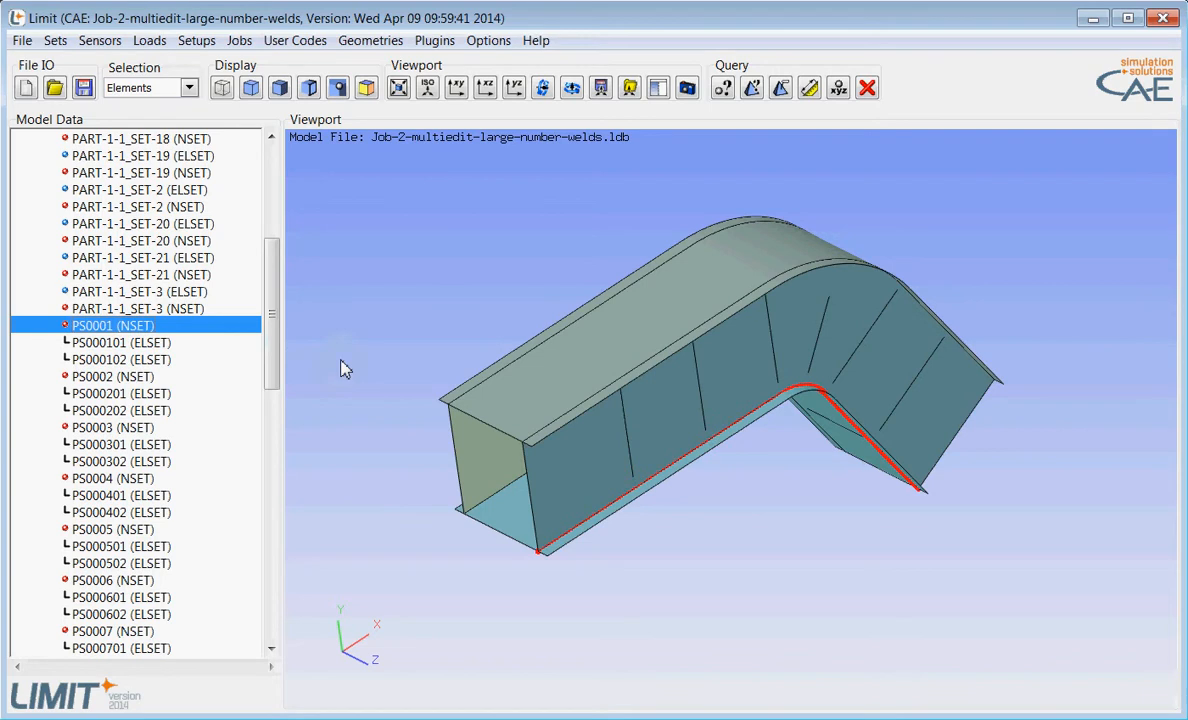
pyautogui.press('Down')
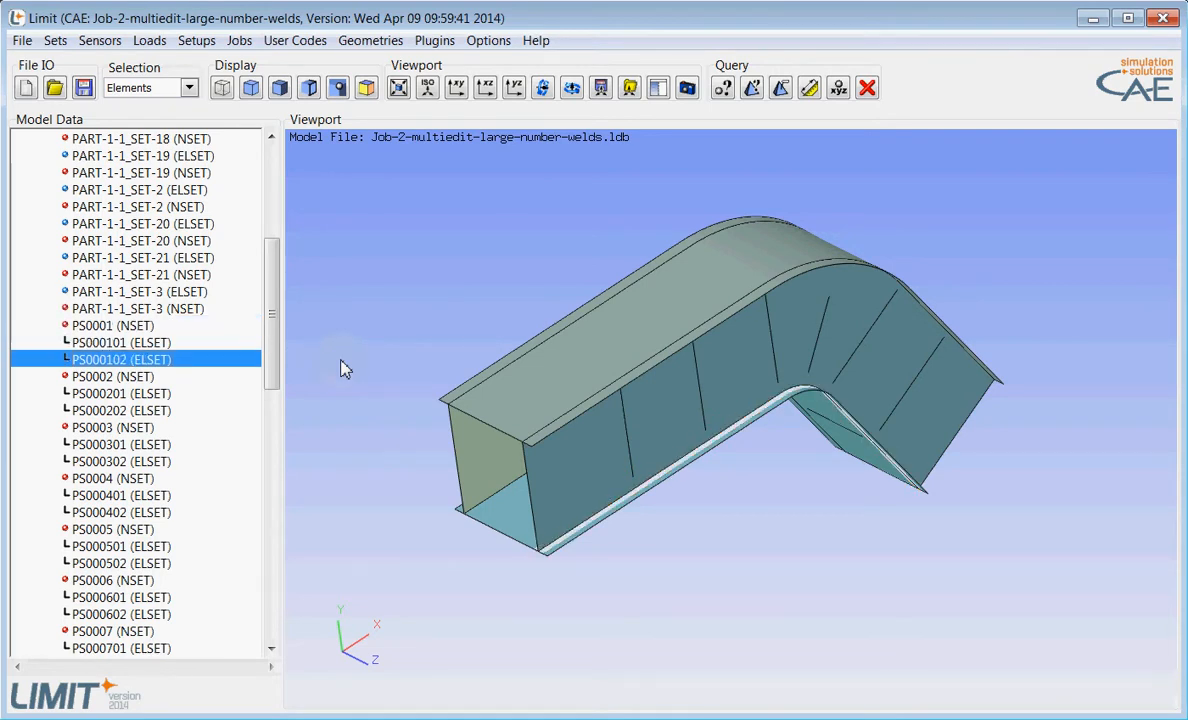
pyautogui.press('Down')
pyautogui.press('Down')
pyautogui.press('Down')
pyautogui.press('Down')
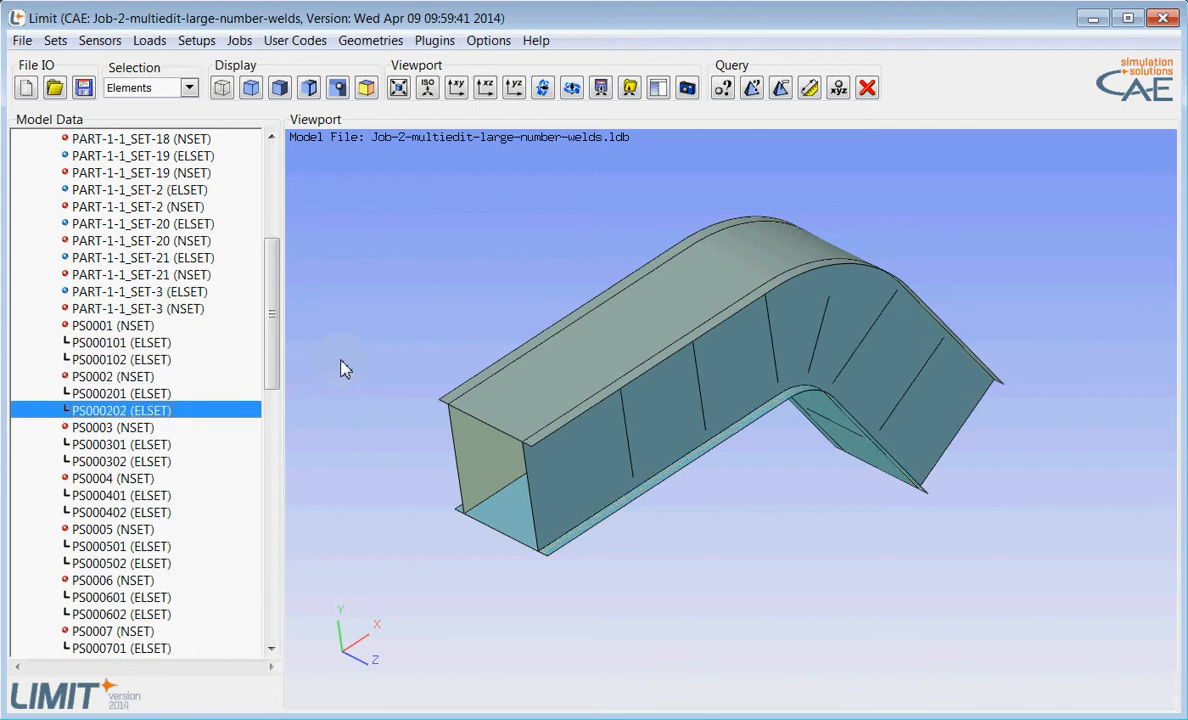
pyautogui.press('Down')
pyautogui.press('Down')
pyautogui.press('Down')
pyautogui.press('Down')
pyautogui.press('Down')
pyautogui.press('Down')
pyautogui.press('Down')
pyautogui.press('Down')
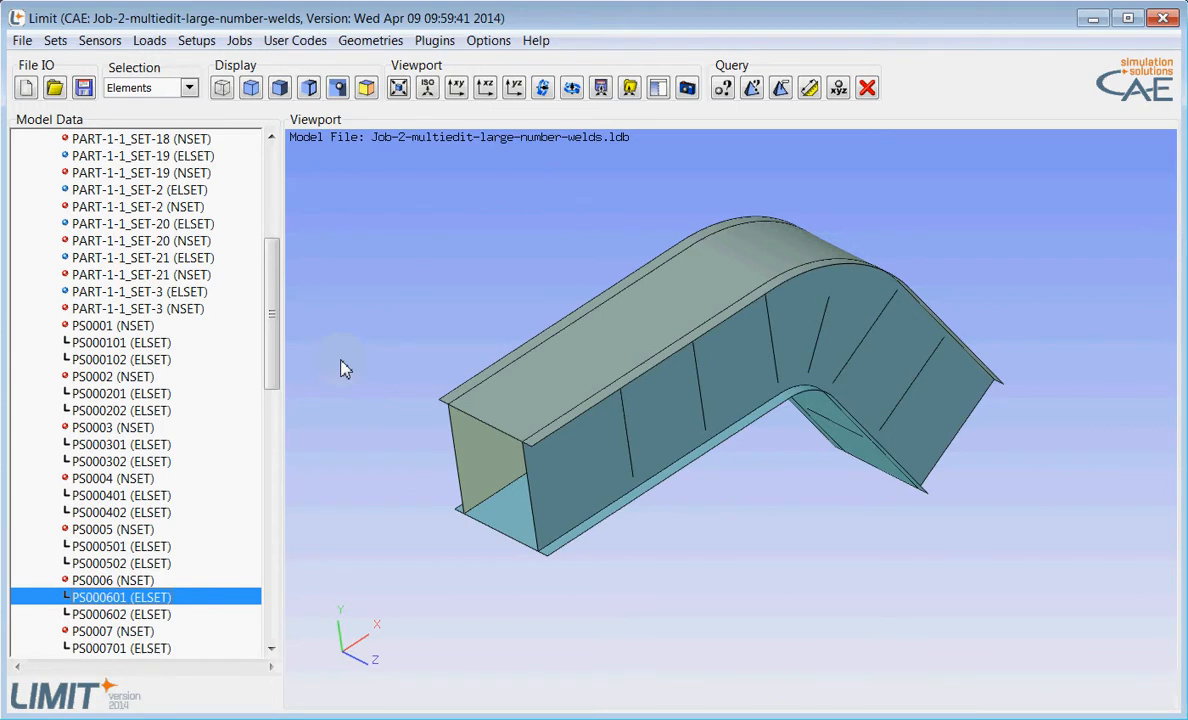
# Examine the weld sets from PS000601 to PS001202 in wireframe display, and review the remaining sets through PS_ALL.
pyautogui.moveTo(274, 339); pyautogui.dragTo(289, 438)
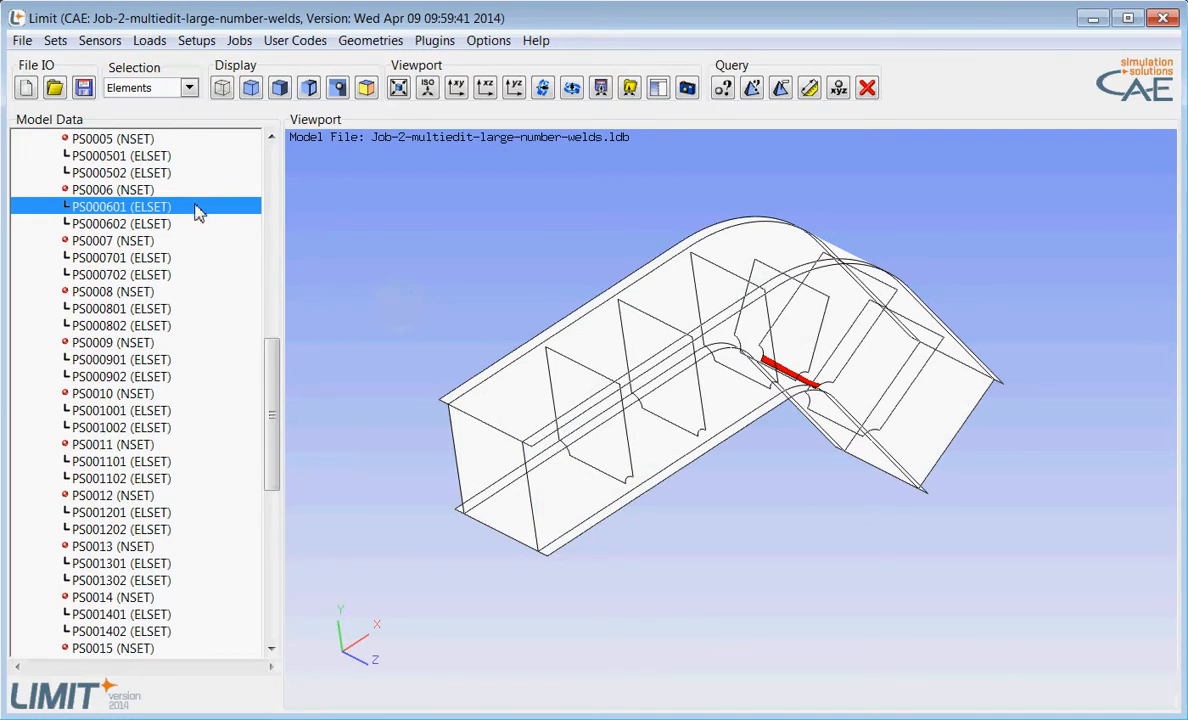
pyautogui.press('Down')
pyautogui.press('Down')
pyautogui.press('Down')
pyautogui.press('Down')
pyautogui.press('Down')
pyautogui.press('Down')
pyautogui.press('Down')
pyautogui.press('Down')
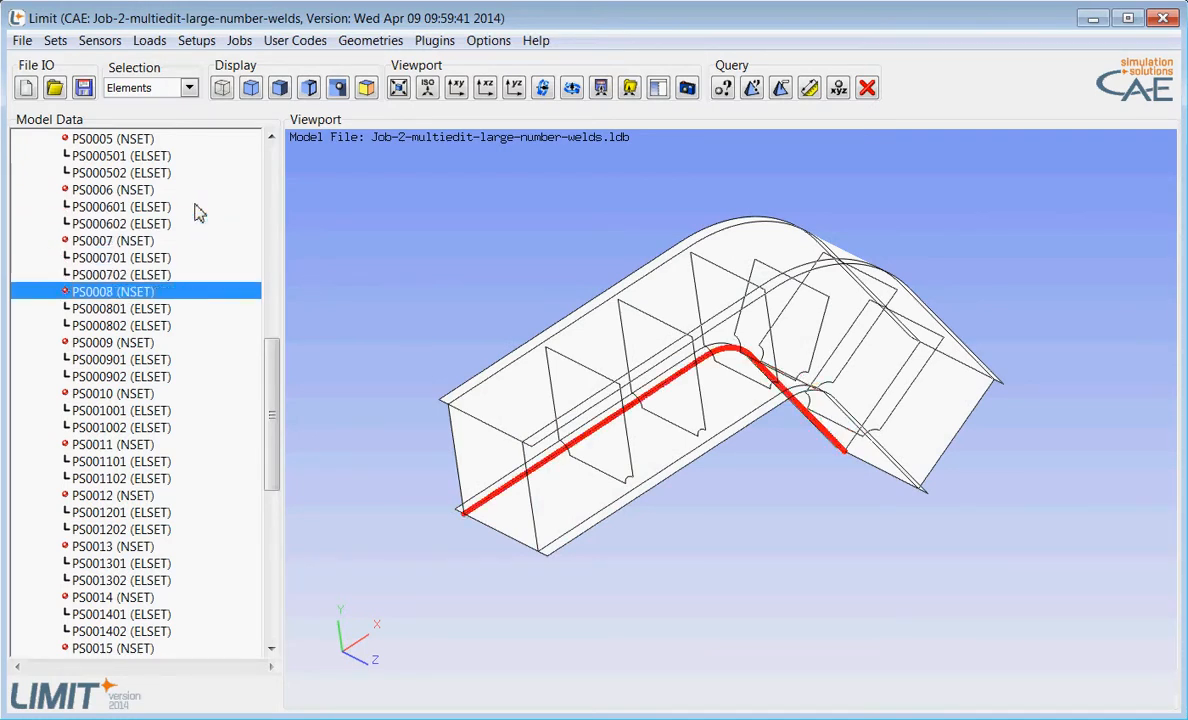
pyautogui.press('Down')
pyautogui.press('Down')
pyautogui.press('Down')
pyautogui.press('Down')
pyautogui.press('Down')
pyautogui.press('Down')
pyautogui.press('Down')
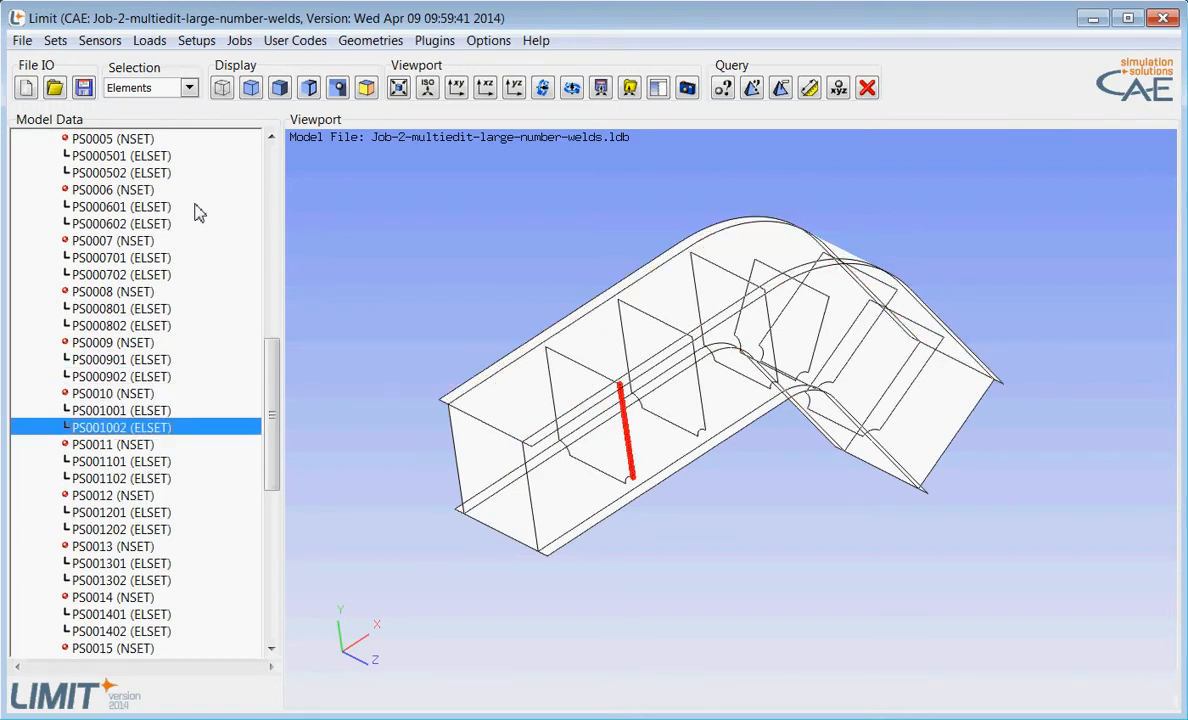
pyautogui.press('Down')
pyautogui.press('Down')
pyautogui.press('Down')
pyautogui.press('Down')
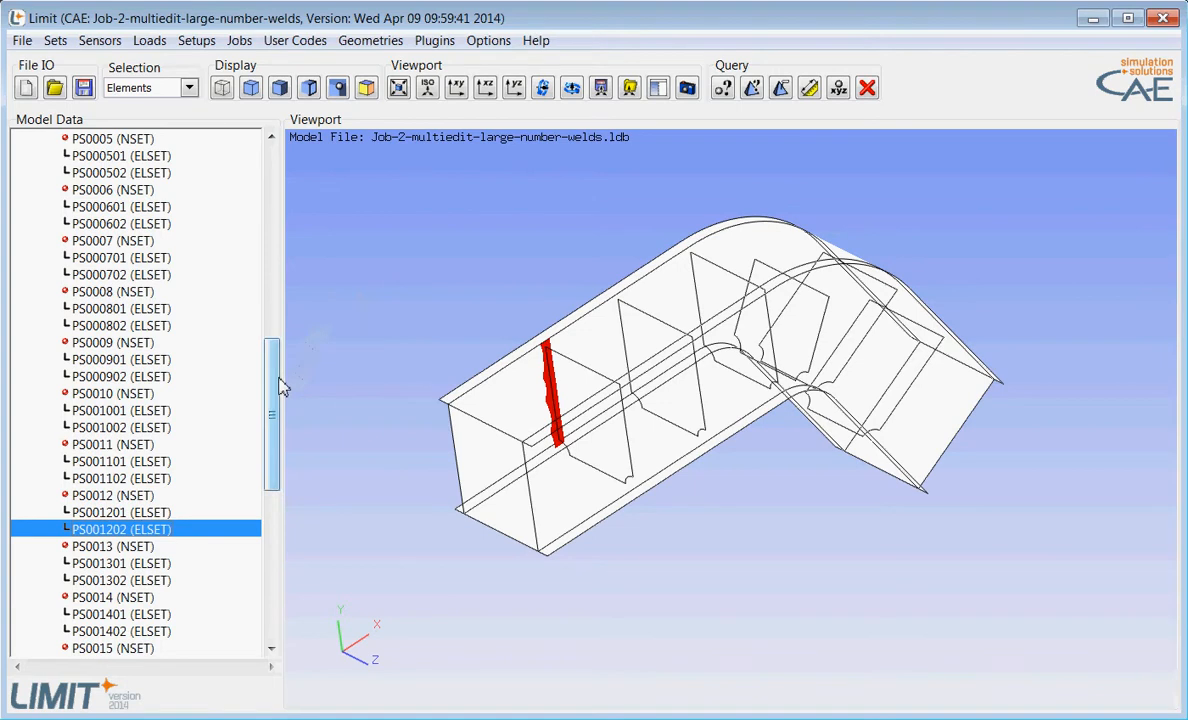
pyautogui.moveTo(276, 387); pyautogui.dragTo(276, 565)
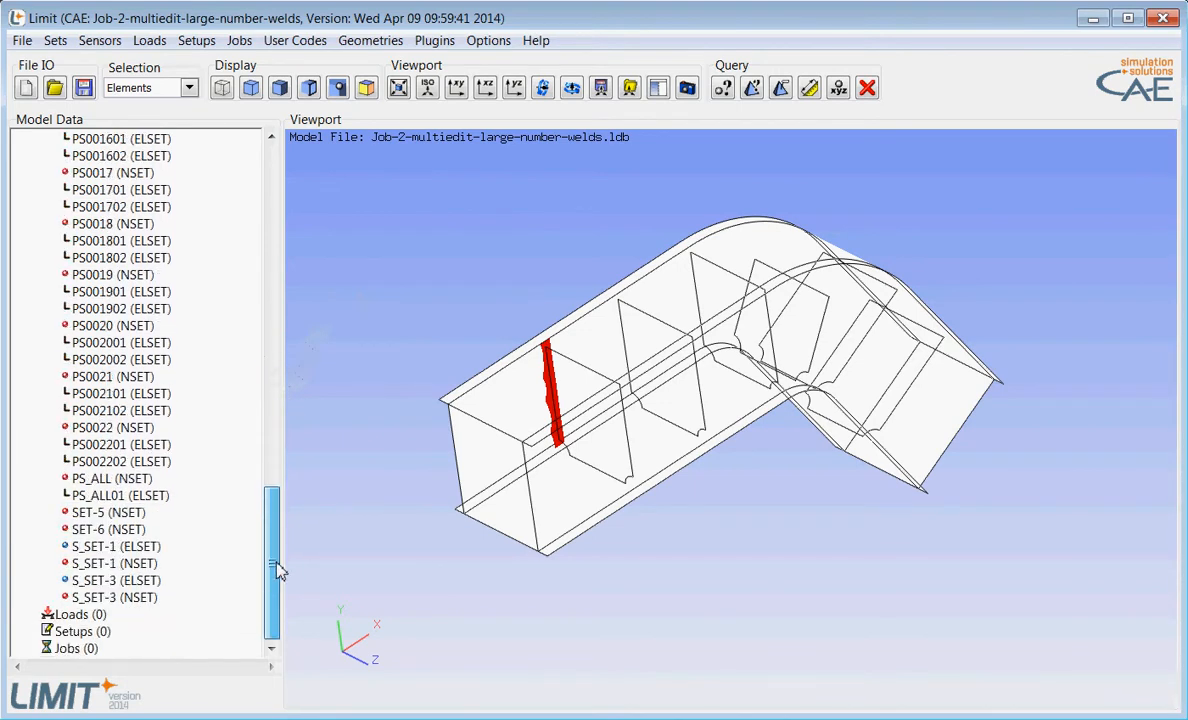
# Examine the combined weld sets PS_ALL and PS_ALL01 in the model, then return it to shaded display without highlighting.
pyautogui.click(109, 480)
pyautogui.click(112, 497)
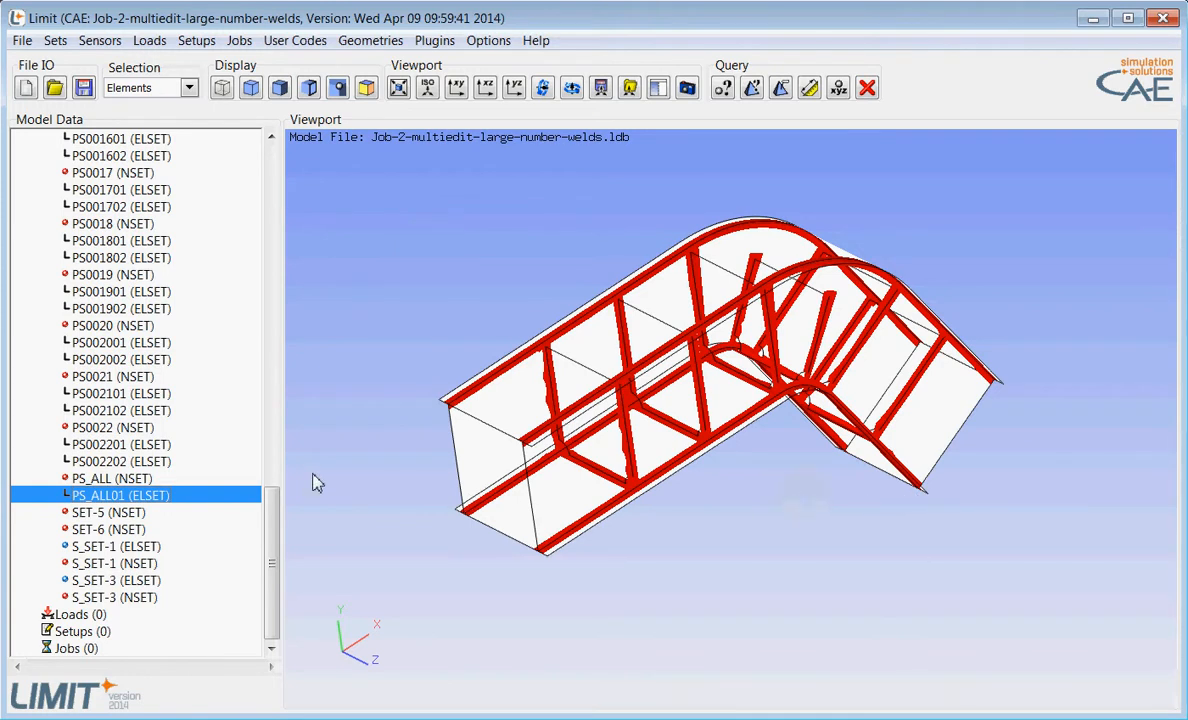
pyautogui.moveTo(270, 510); pyautogui.dragTo(352, 288)
pyautogui.click(356, 281)
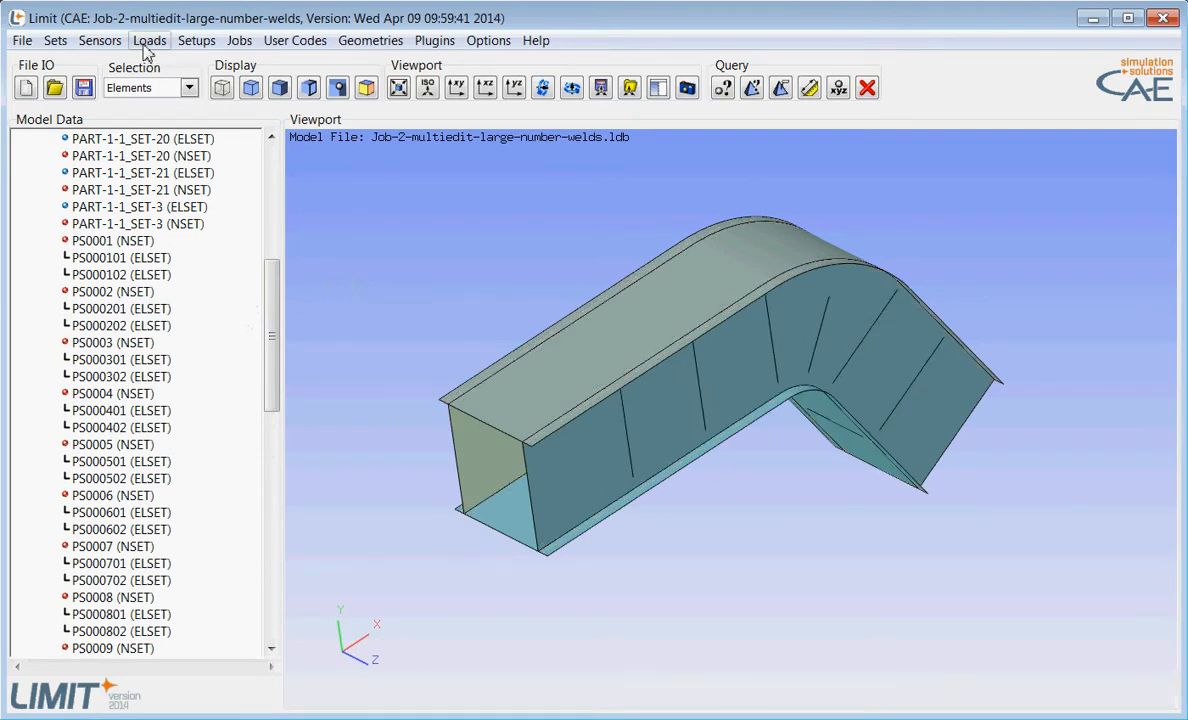
# Automatically create weld setups with the EC3 standard for the sets PS0001 through PS0022, leaving out PS_ALL.
pyautogui.click(197, 41)
pyautogui.click(262, 64)
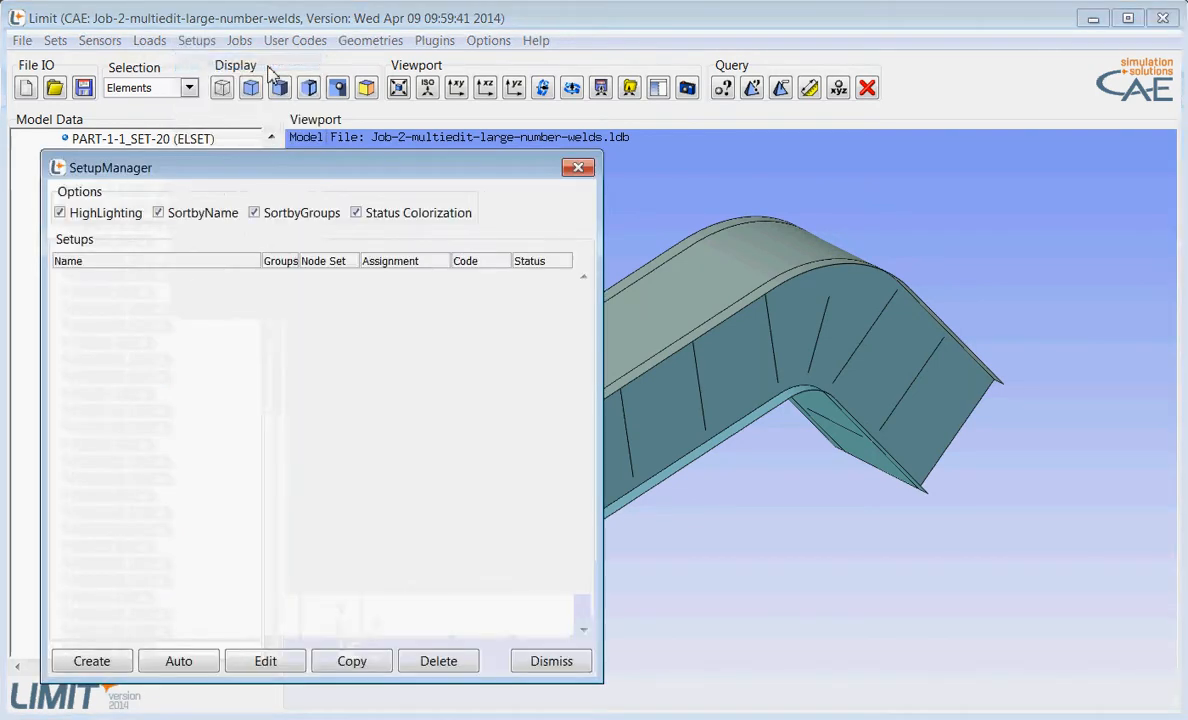
pyautogui.moveTo(276, 170); pyautogui.dragTo(248, 49)
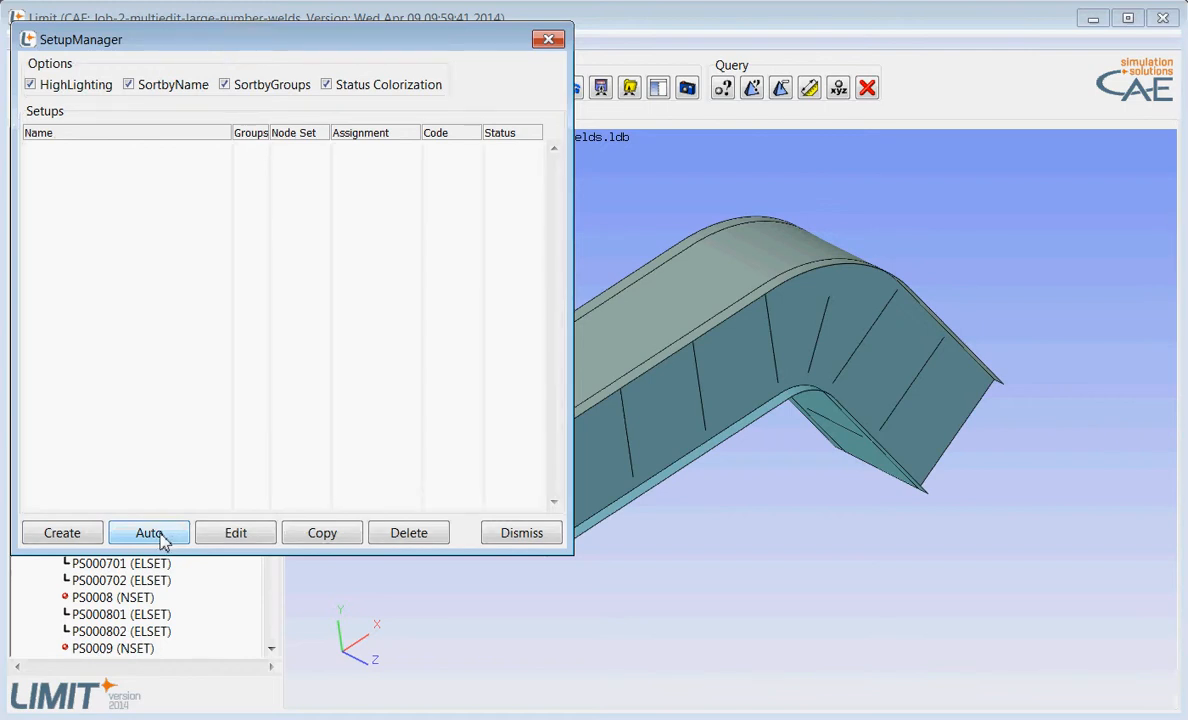
pyautogui.click(150, 534)
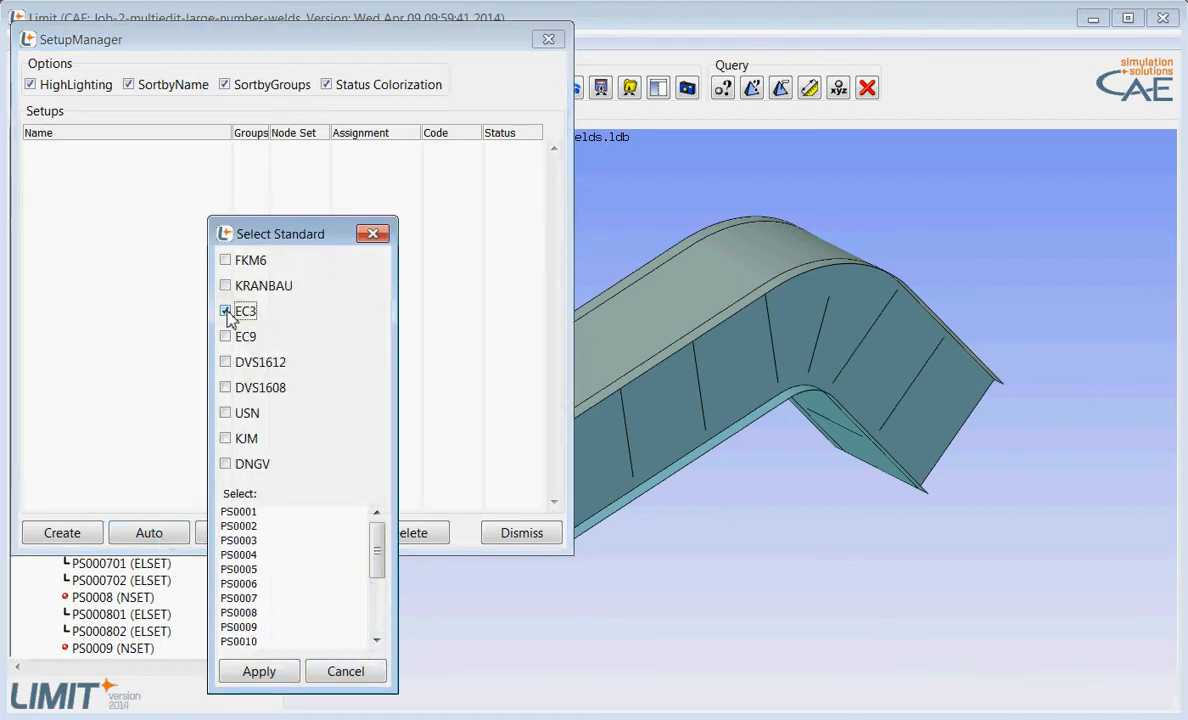
pyautogui.click(226, 311)
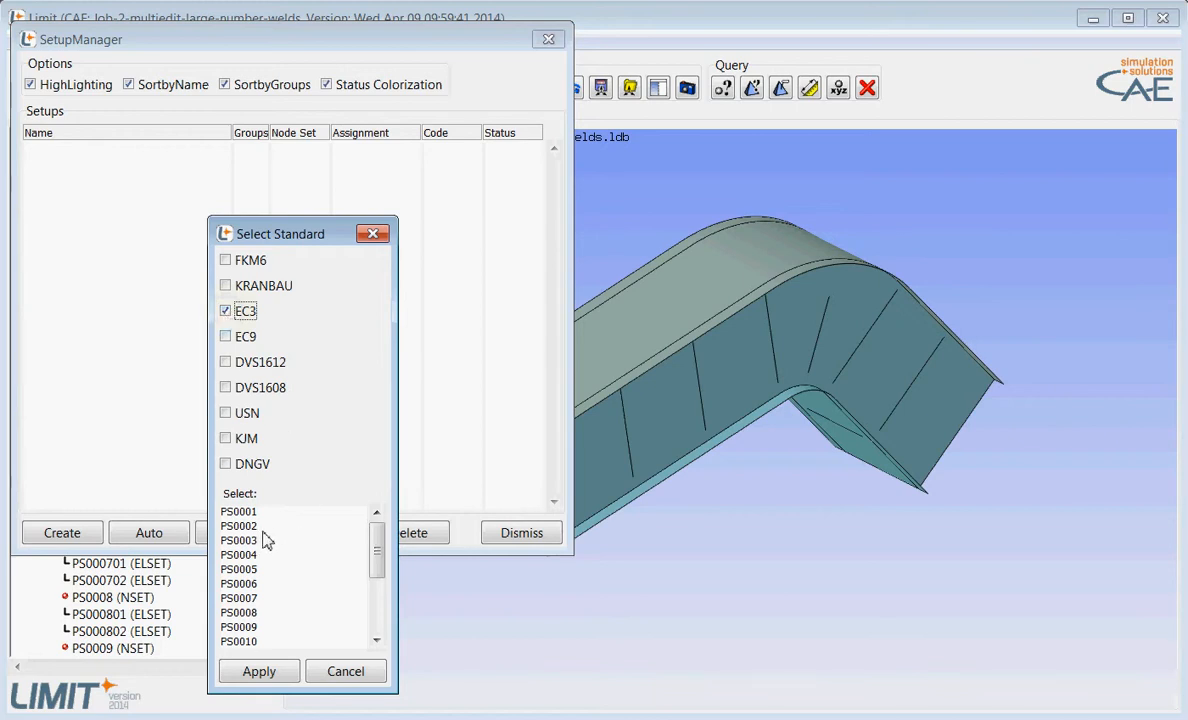
pyautogui.moveTo(241, 518); pyautogui.dragTo(233, 630)
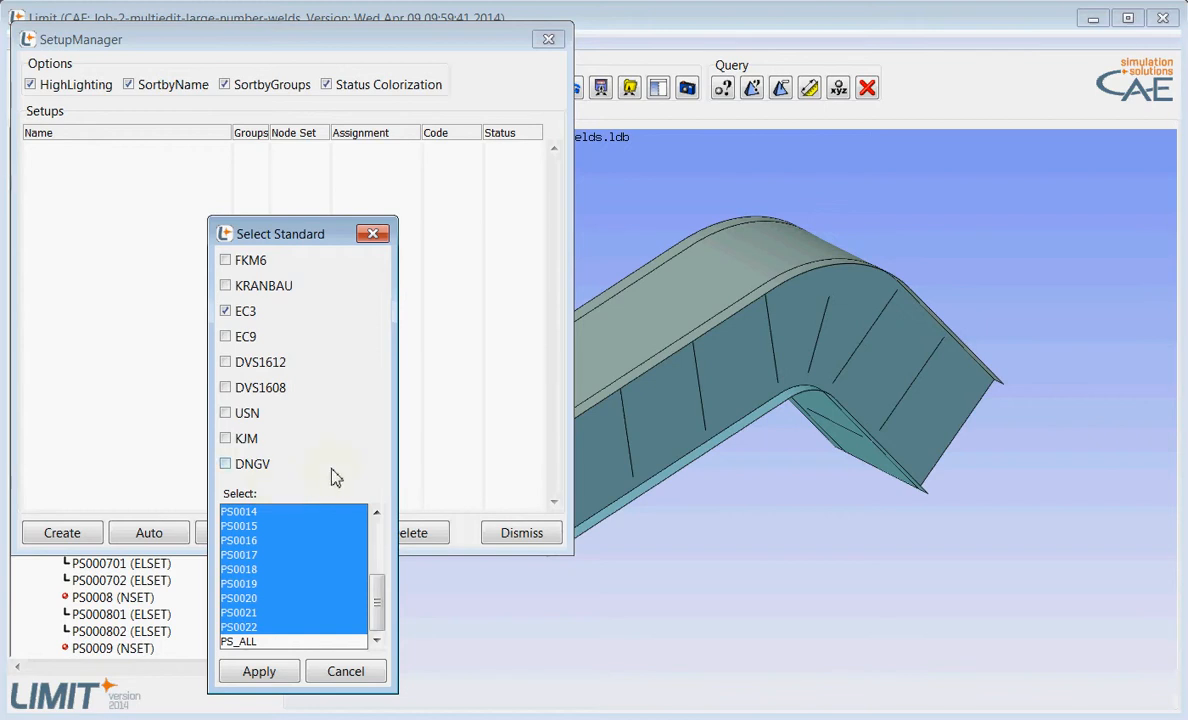
pyautogui.click(259, 672)
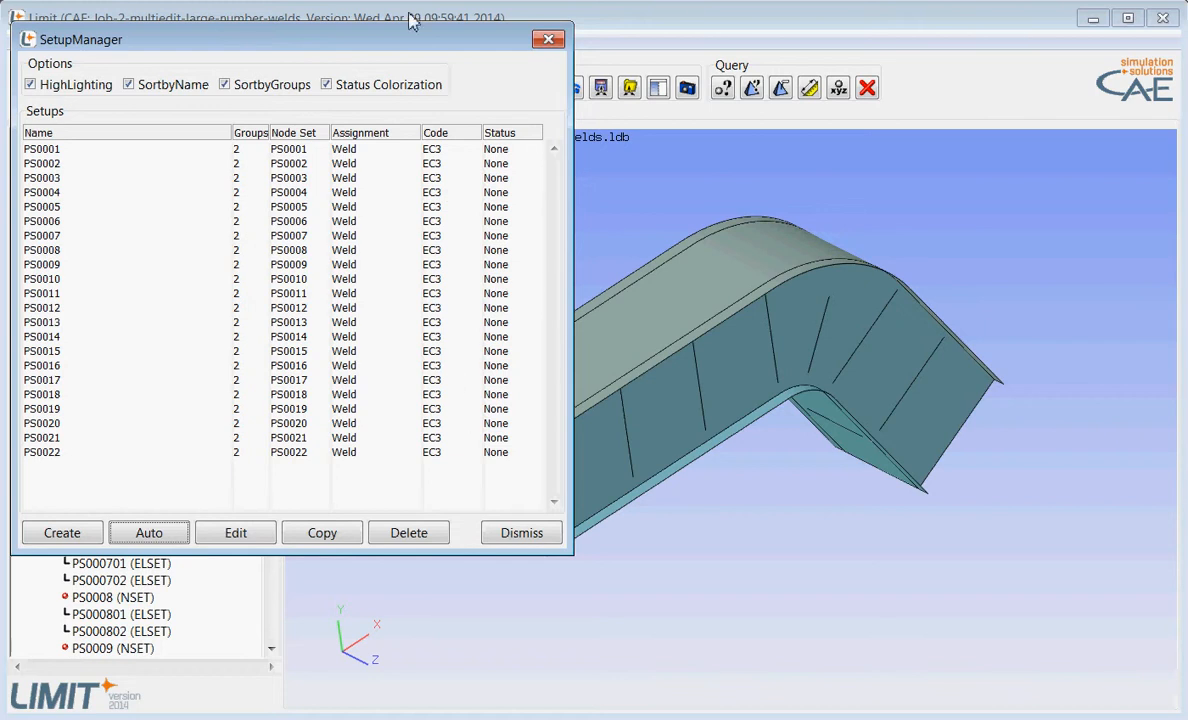
# Color the model by setup status and inspect the weld regions of the beam from several sides.
pyautogui.moveTo(411, 37); pyautogui.dragTo(430, 135)
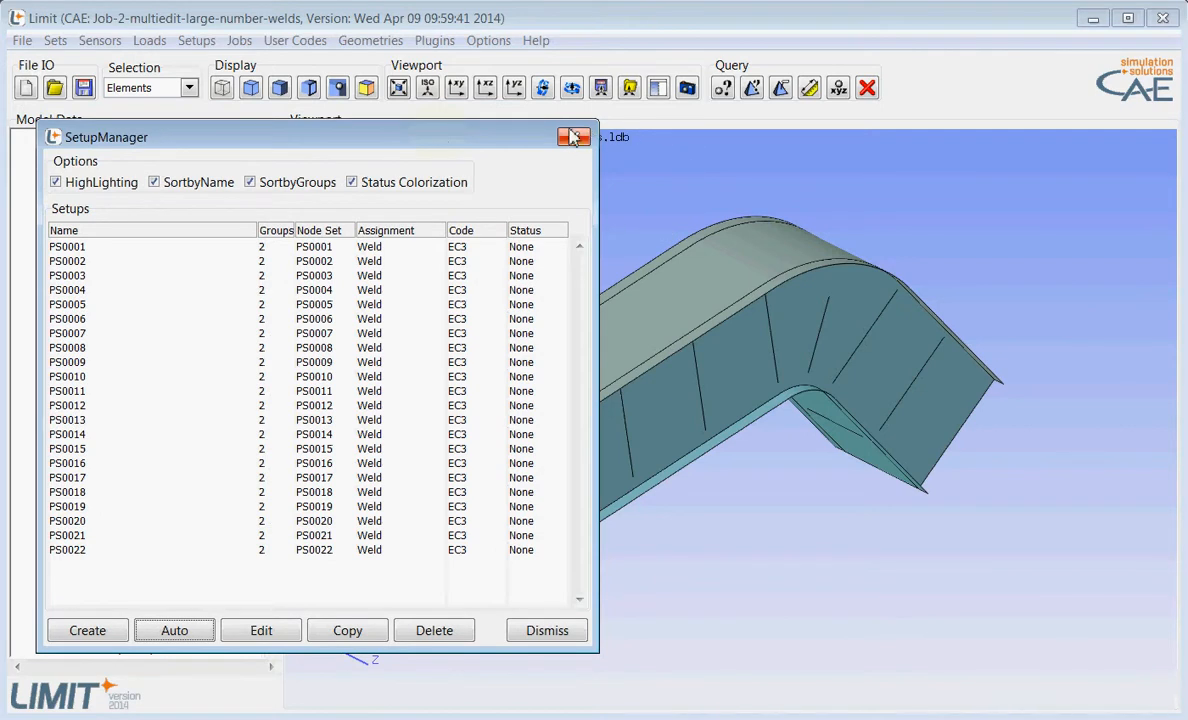
pyautogui.moveTo(525, 138); pyautogui.dragTo(527, 185)
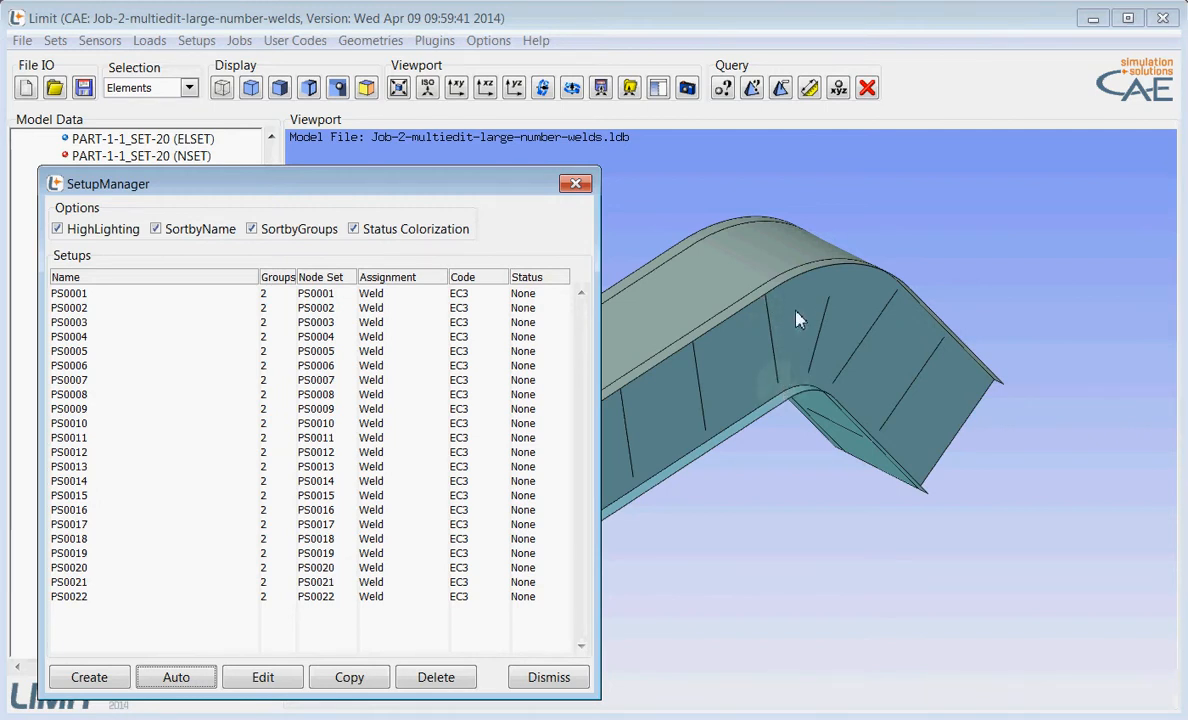
pyautogui.click(367, 87)
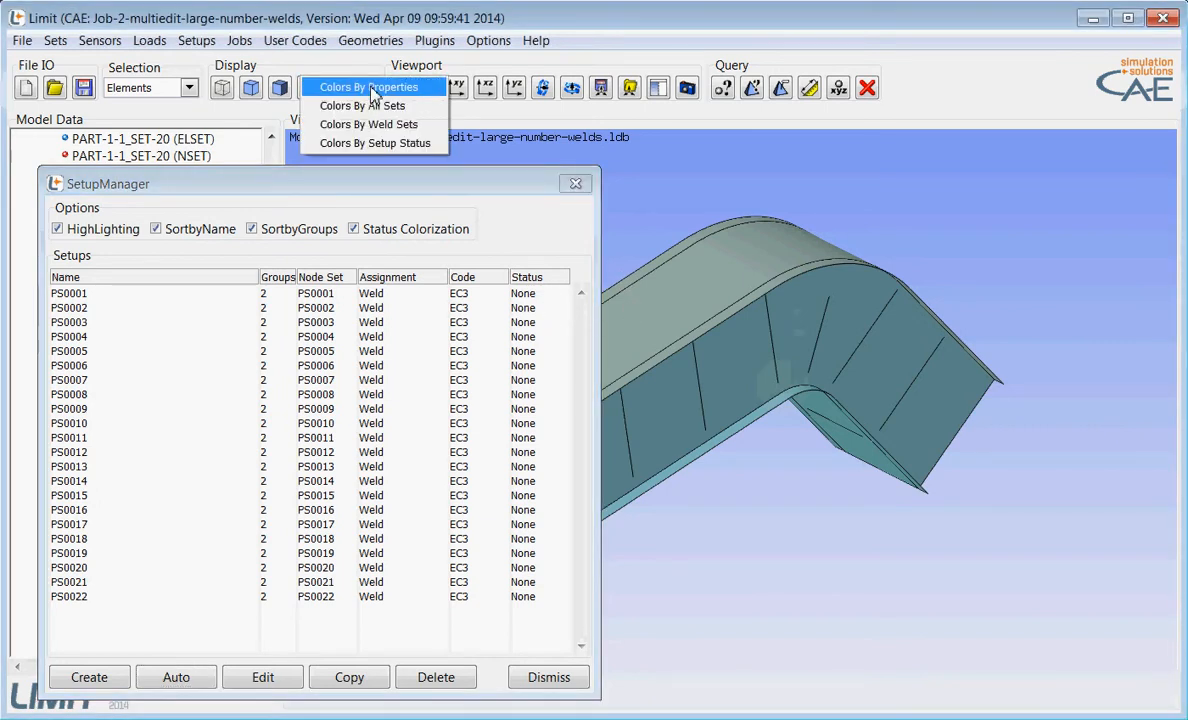
pyautogui.click(373, 143)
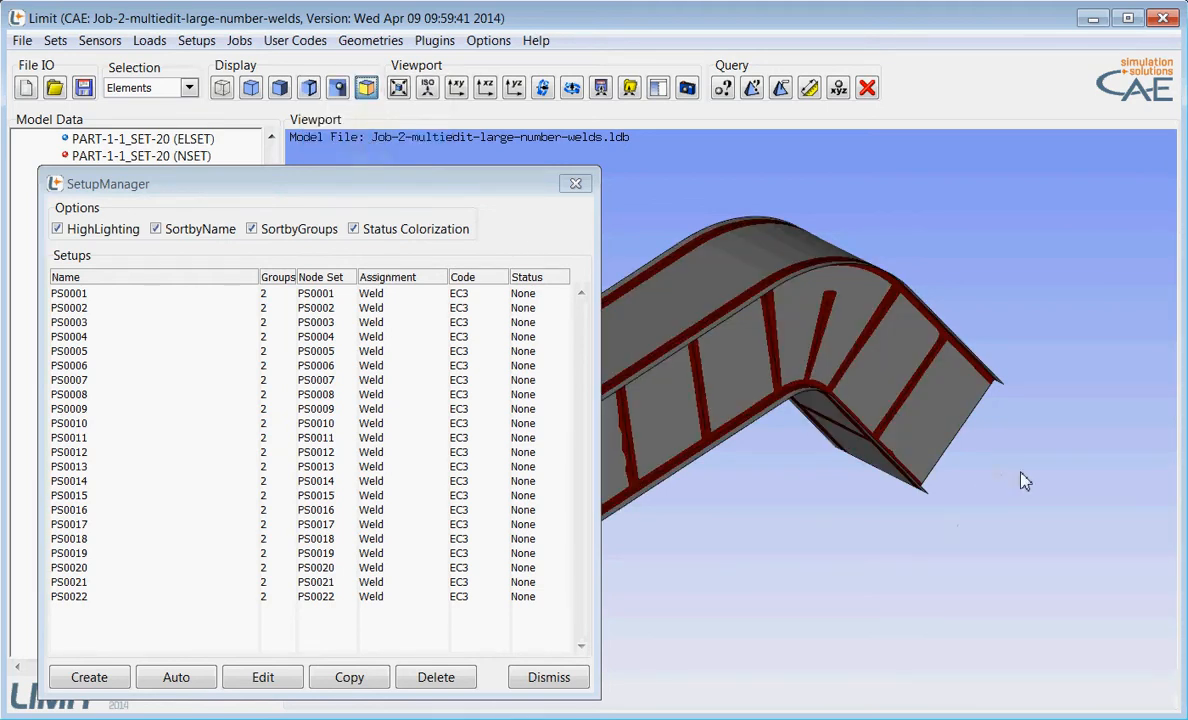
pyautogui.moveTo(785, 511); pyautogui.dragTo(740, 500, button='middle')
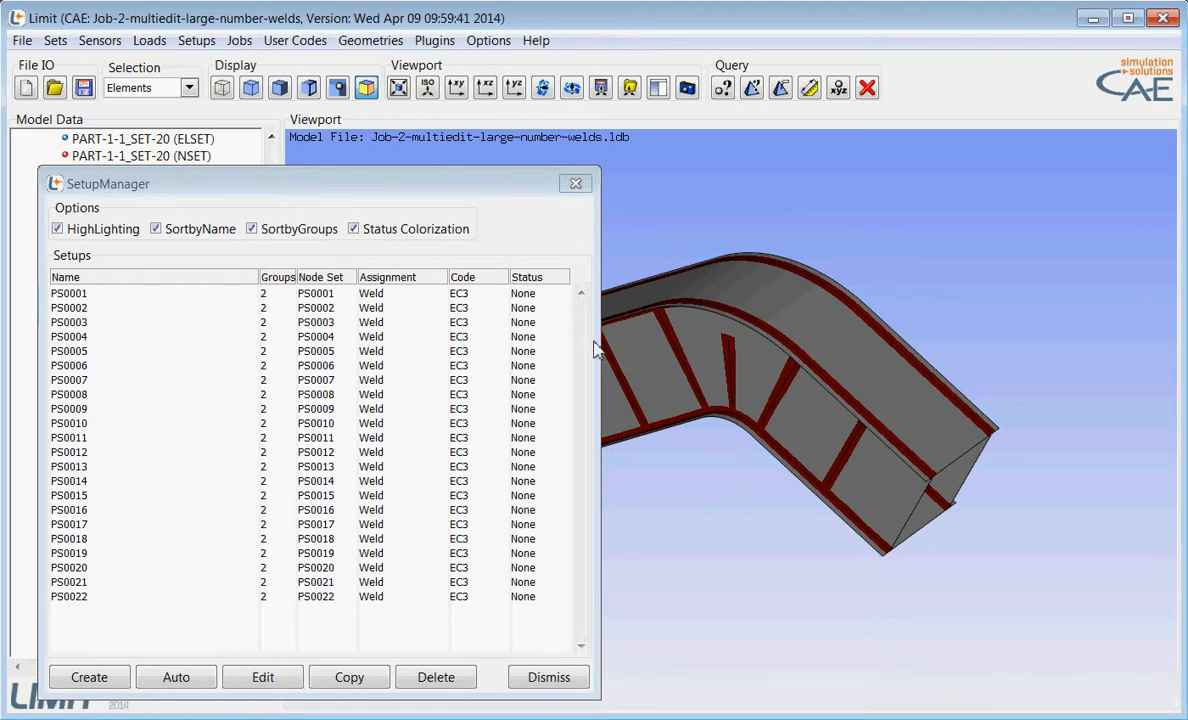
pyautogui.moveTo(824, 528); pyautogui.dragTo(770, 308, button='middle')
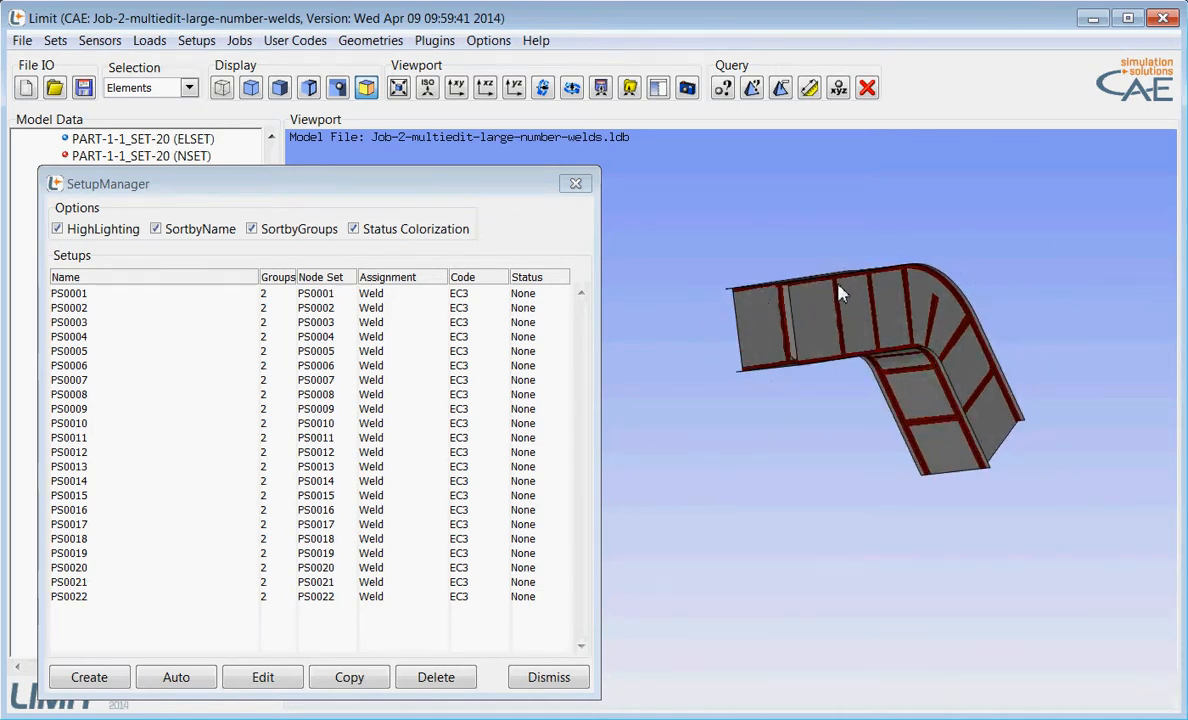
pyautogui.moveTo(836, 357); pyautogui.dragTo(838, 392, button='middle')
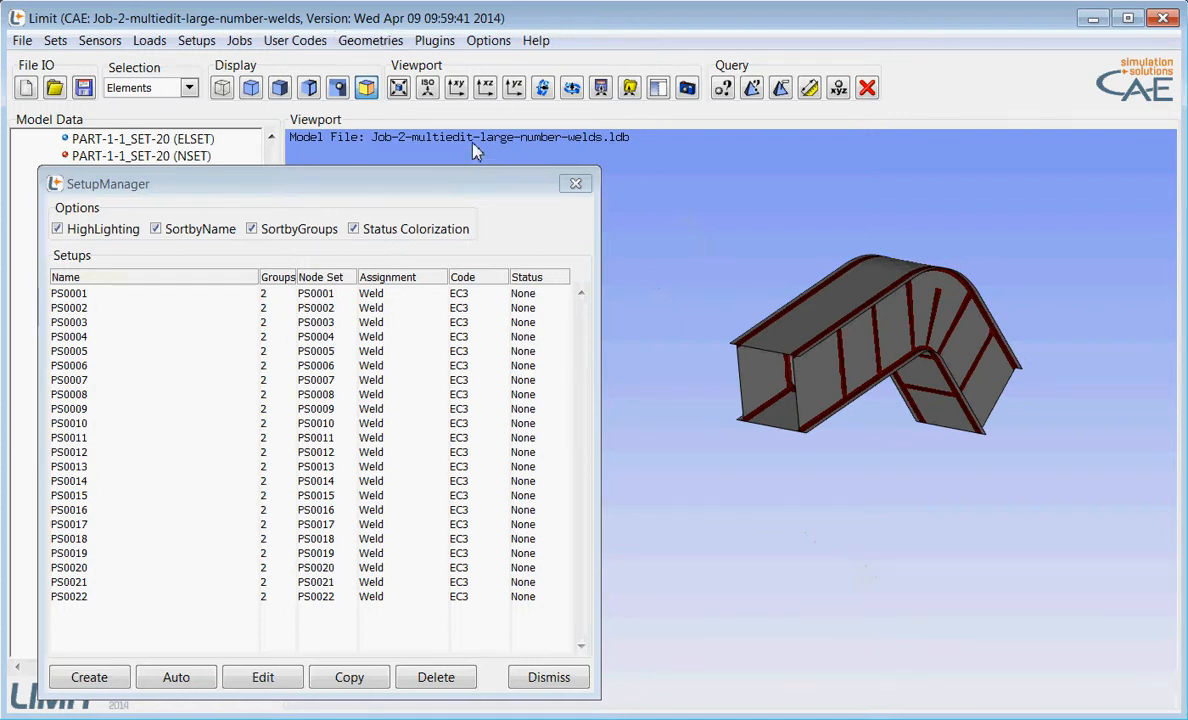
# Color the model by all sets and turn the beam to view its outer side.
pyautogui.click(370, 89)
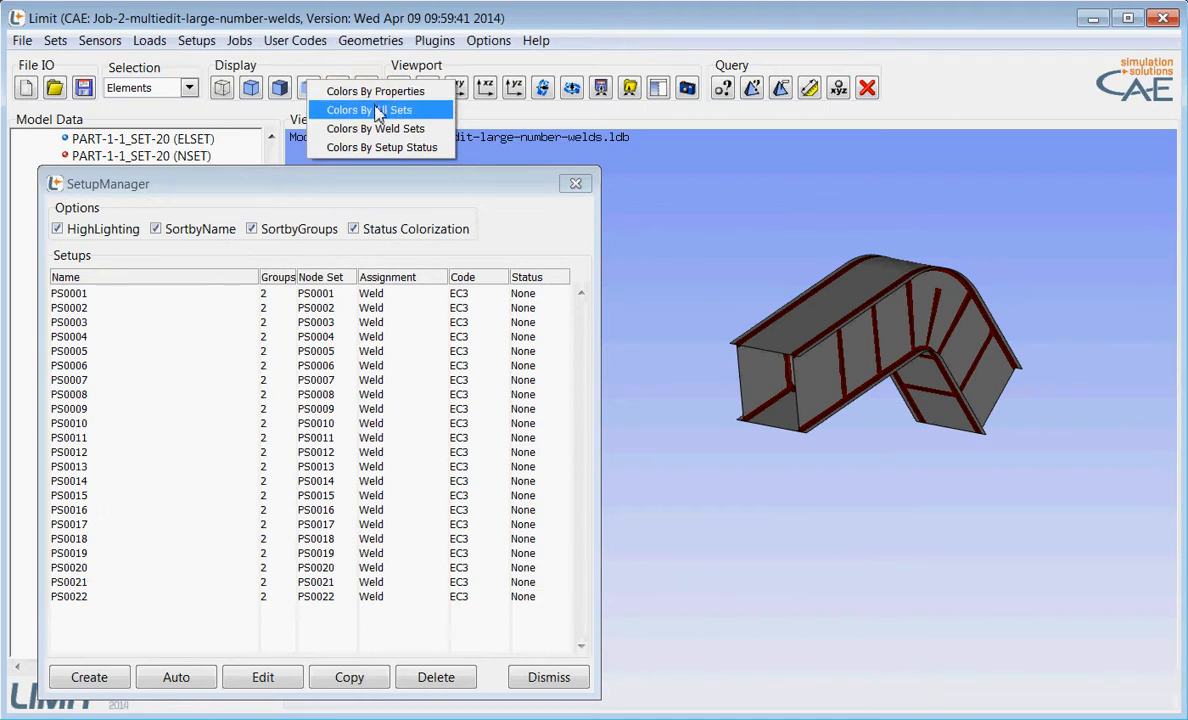
pyautogui.click(377, 112)
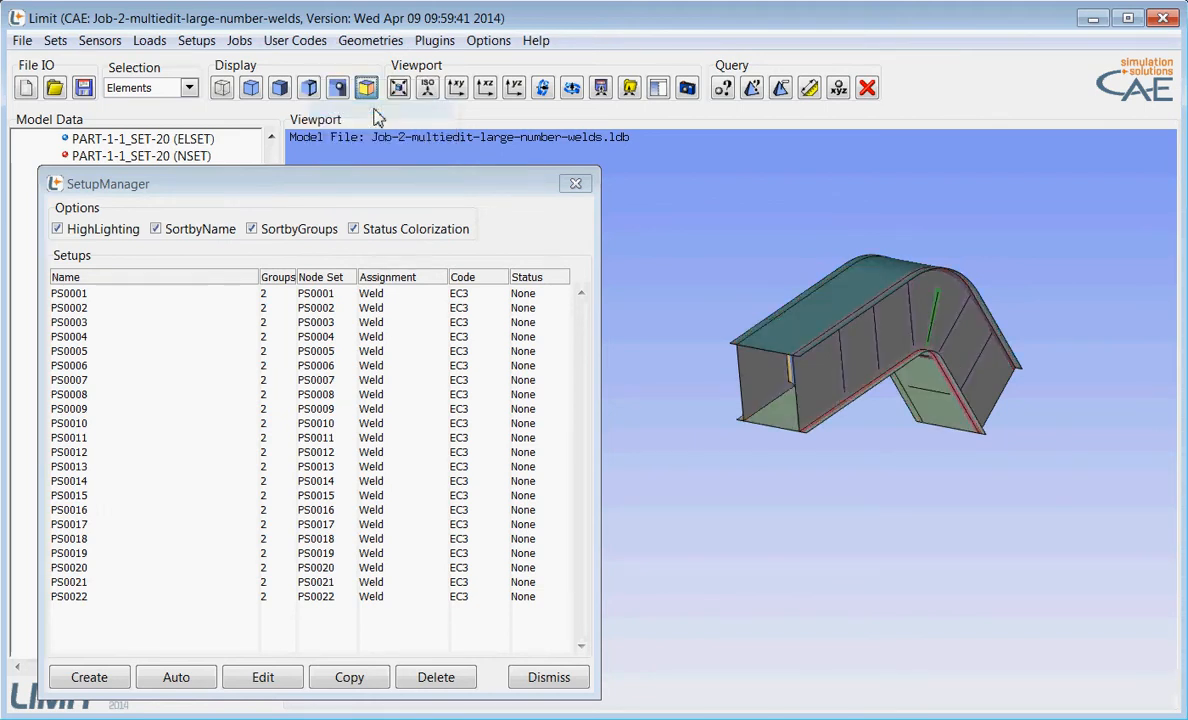
pyautogui.moveTo(611, 331); pyautogui.dragTo(741, 443)
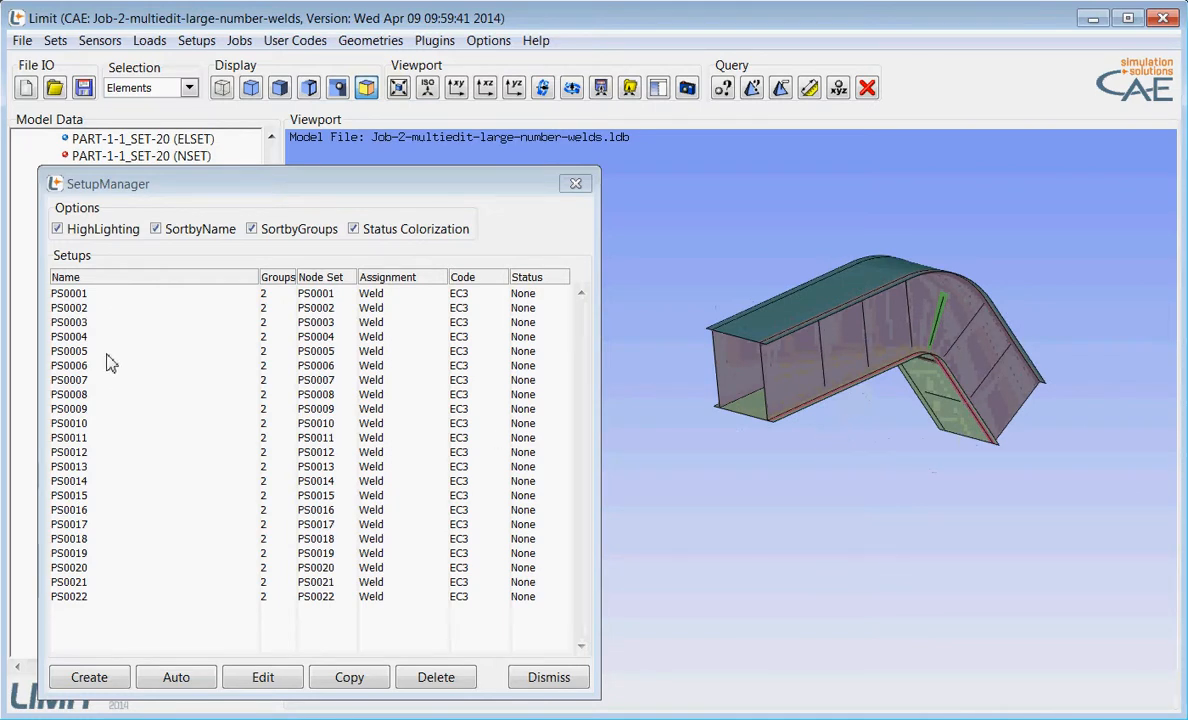
# Highlight the weld of setup PS0001 and switch the model to wireframe display.
pyautogui.click(66, 293)
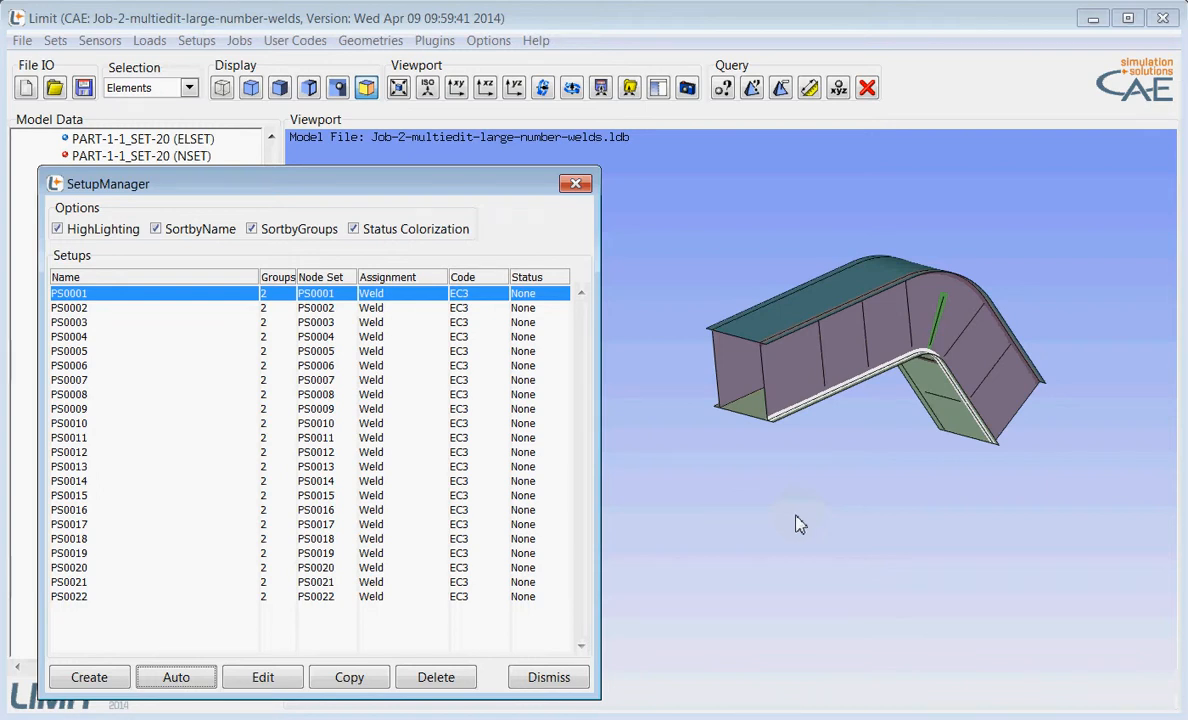
pyautogui.click(800, 524)
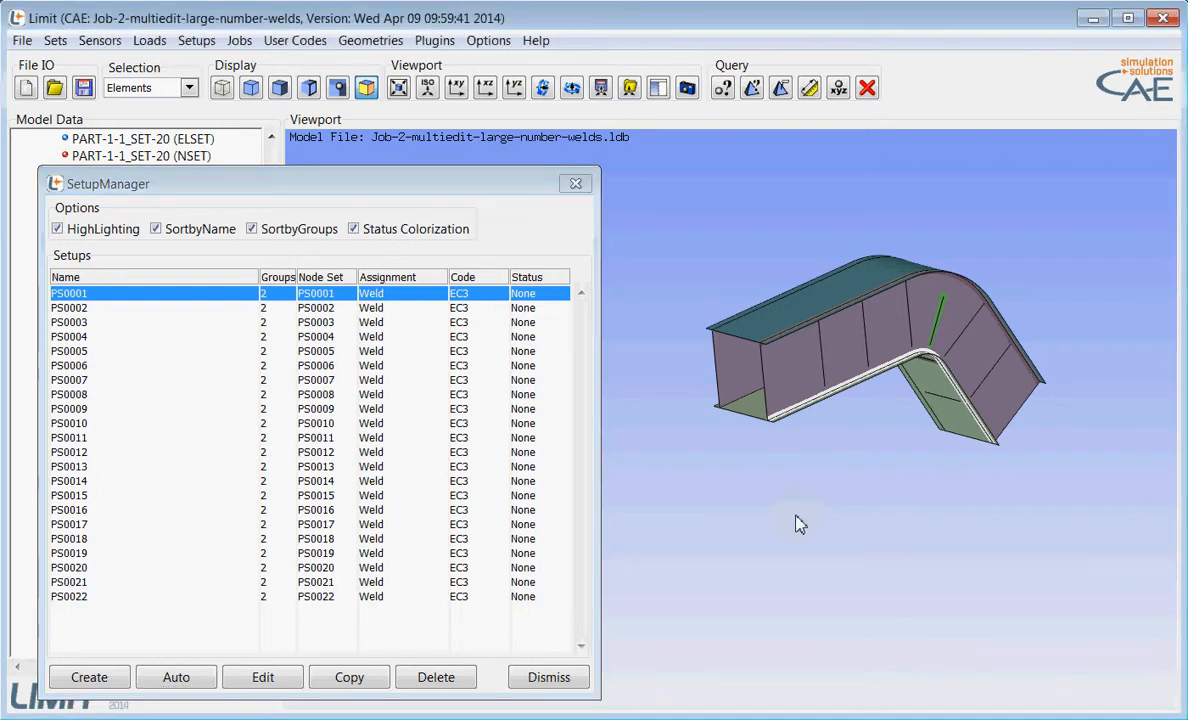
pyautogui.click(220, 90)
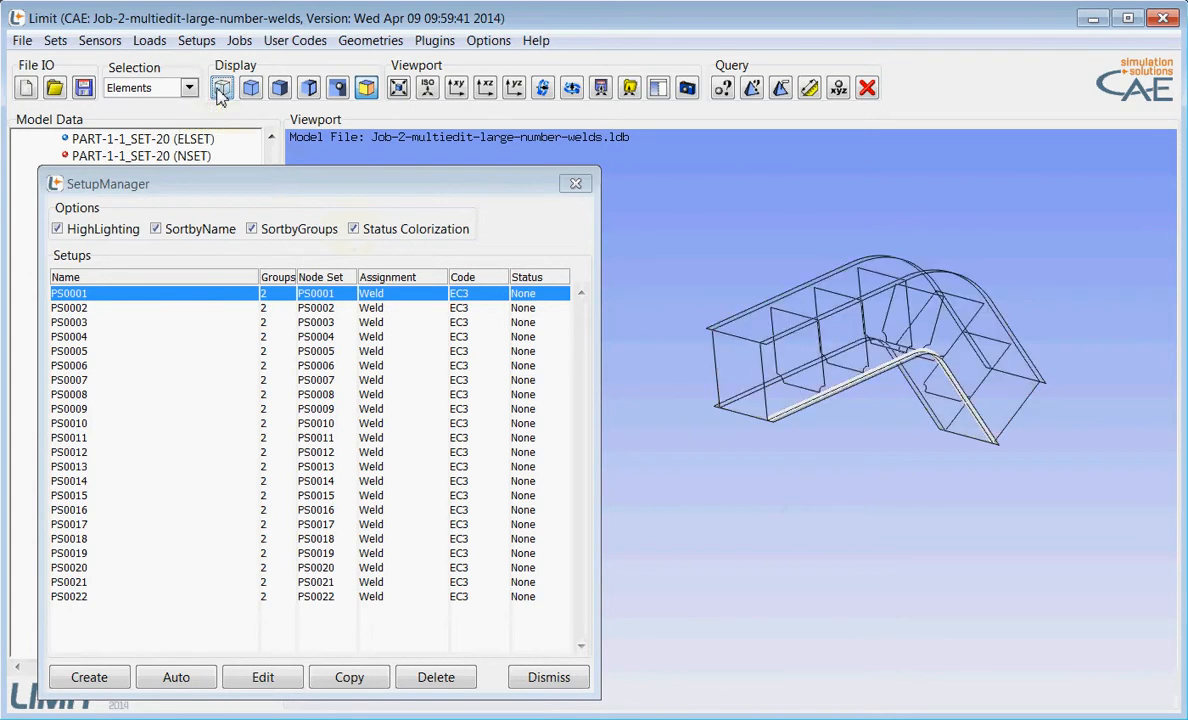
pyautogui.click(70, 299)
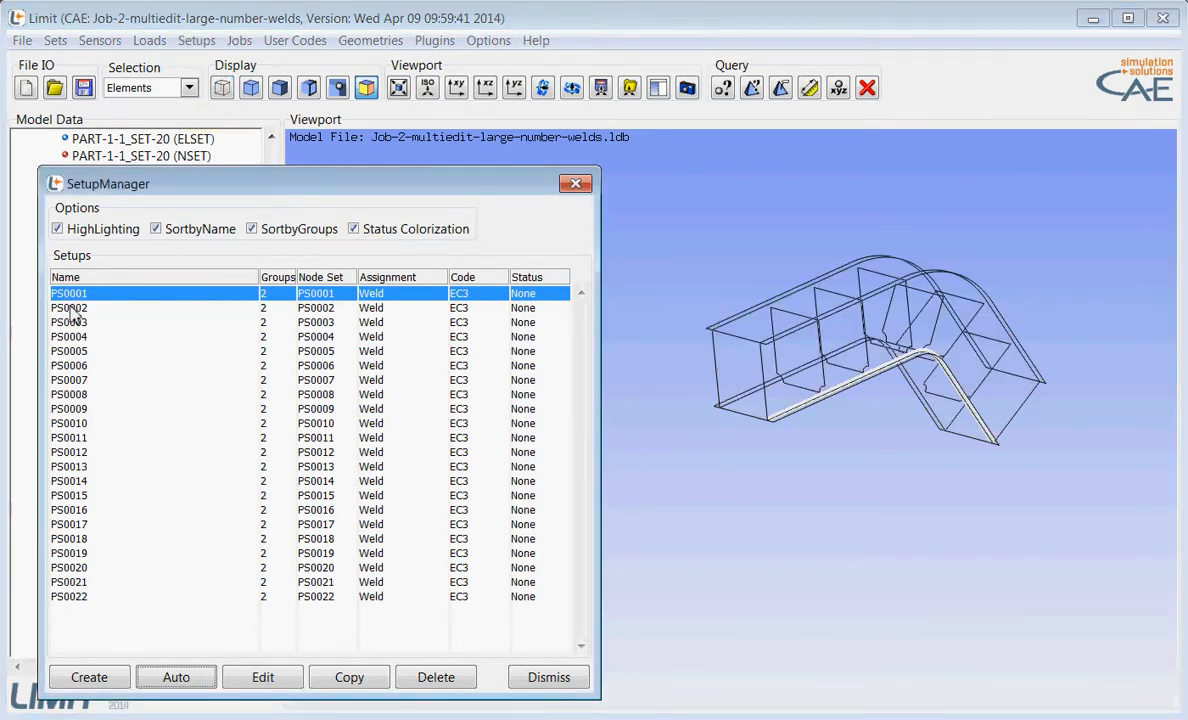
# Select the stiffener weld setups PS0002 through PS0007 together in the setup list.
pyautogui.click(71, 310)
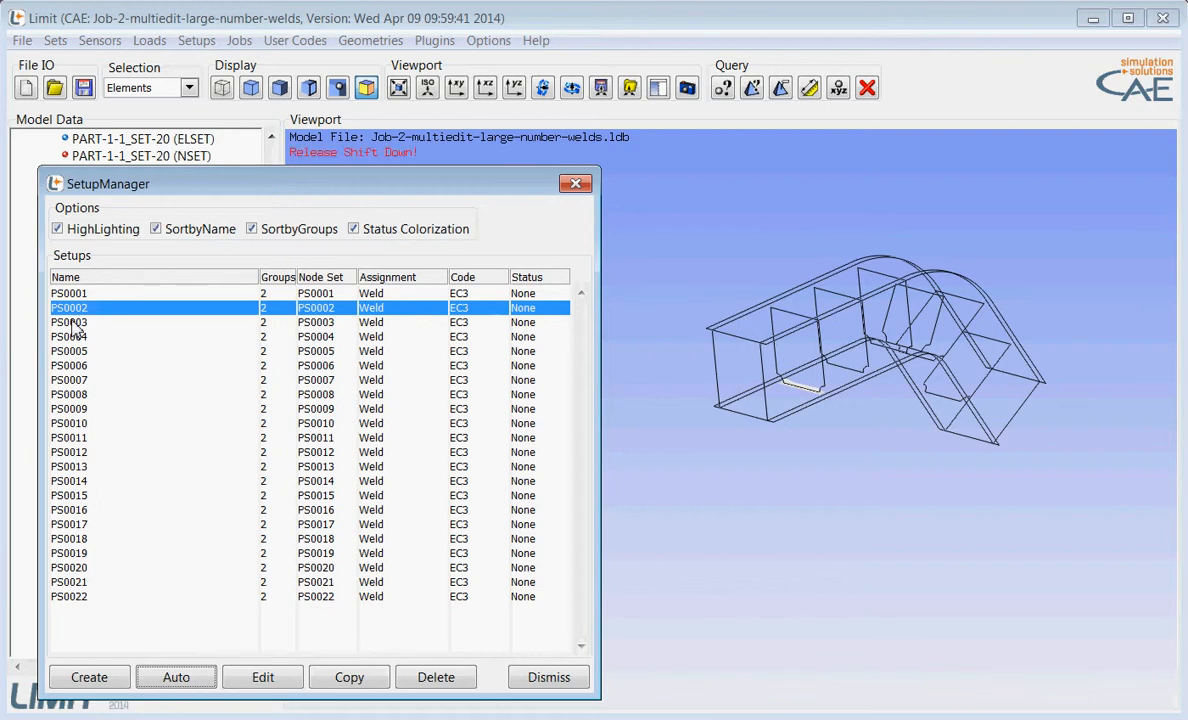
pyautogui.keyDown('shift'); pyautogui.click(71, 322); pyautogui.keyUp('shift')
pyautogui.keyDown('shift'); pyautogui.click(71, 337); pyautogui.keyUp('shift')
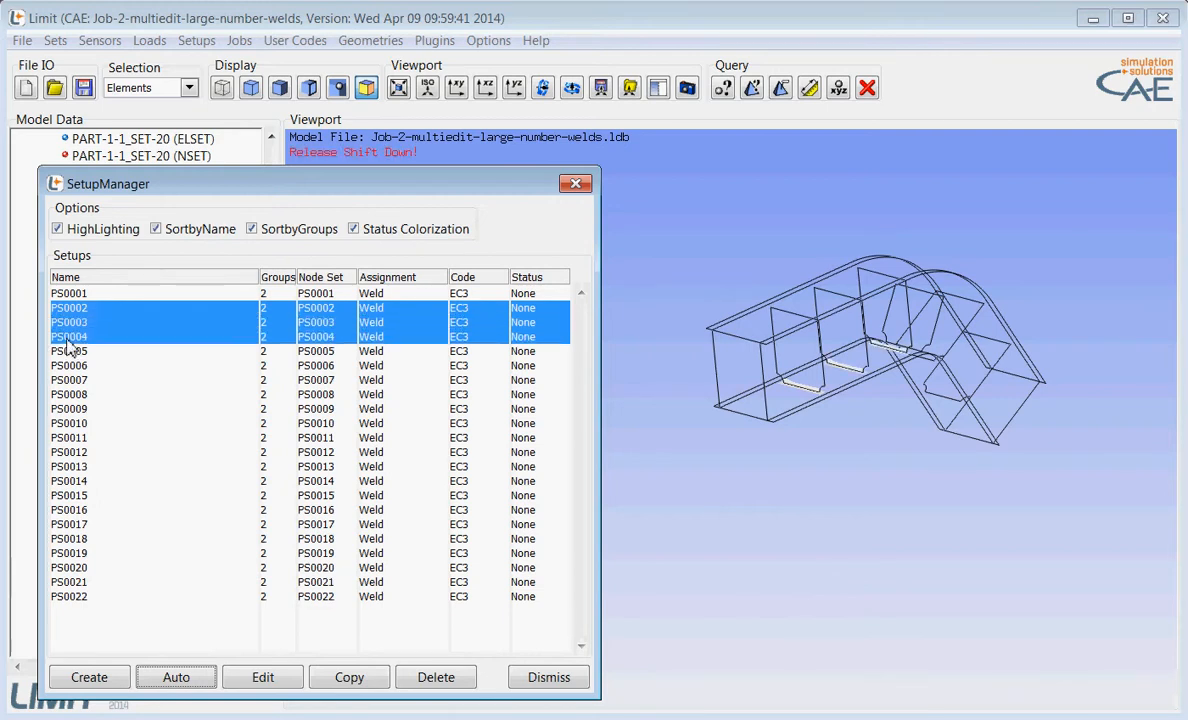
pyautogui.press('shift')
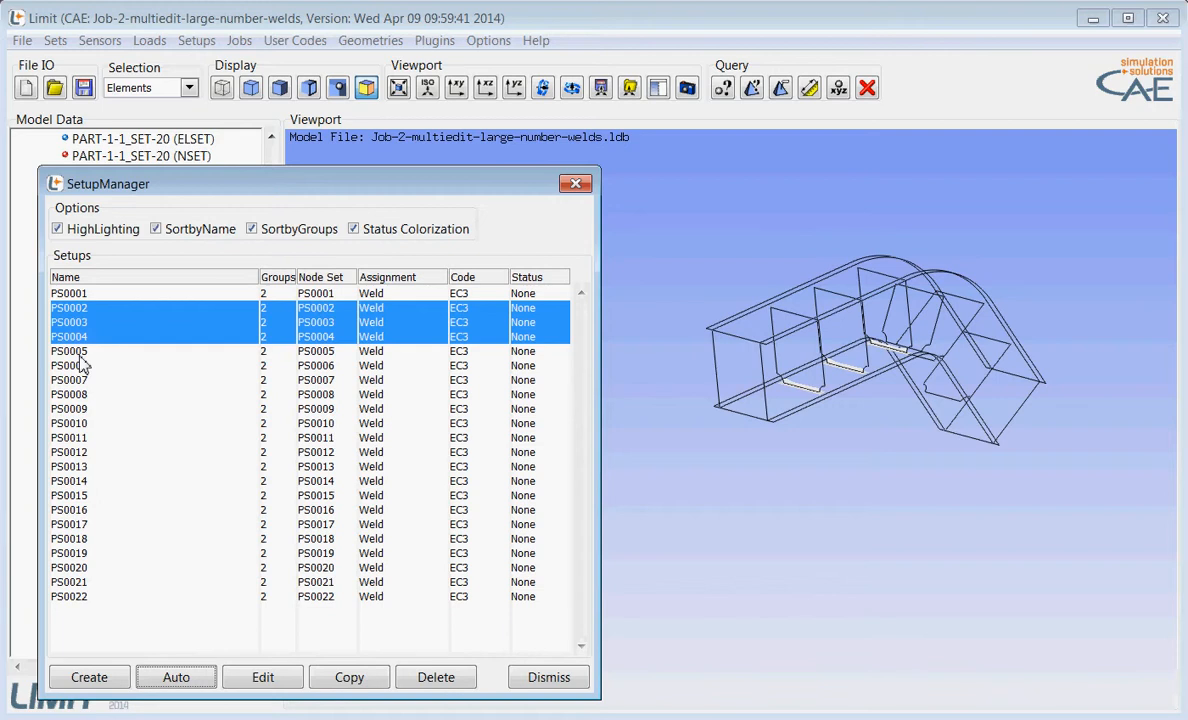
pyautogui.press('shift')
pyautogui.keyDown('shift'); pyautogui.click(80, 357); pyautogui.keyUp('shift')
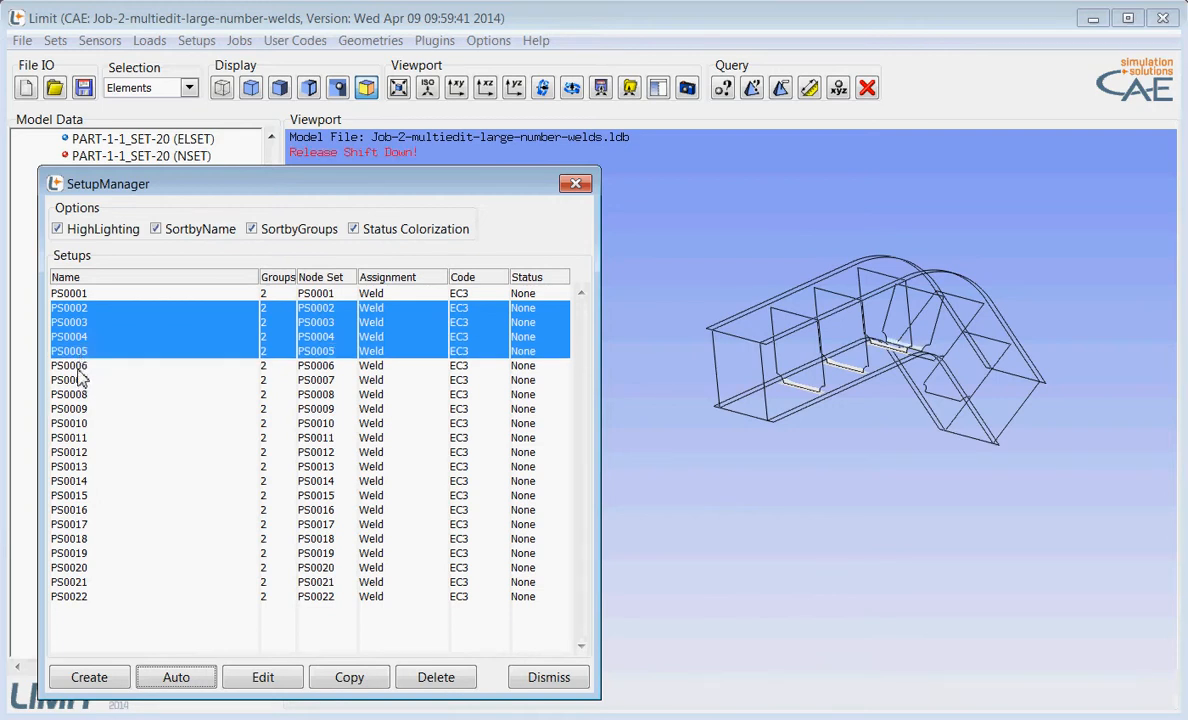
pyautogui.keyDown('shift'); pyautogui.click(79, 367); pyautogui.keyUp('shift')
pyautogui.keyDown('shift'); pyautogui.click(82, 382); pyautogui.keyUp('shift')
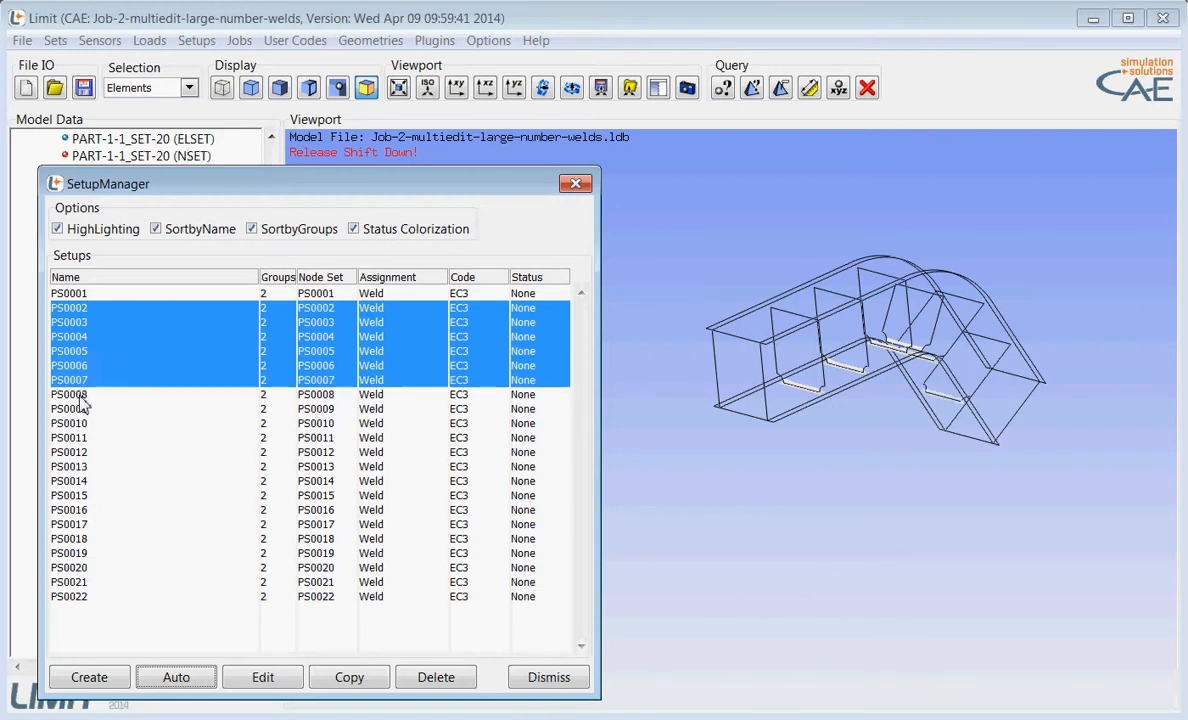
pyautogui.keyDown('shift'); pyautogui.click(82, 396); pyautogui.keyUp('shift')
pyautogui.keyDown('ctrl'); pyautogui.click(82, 396); pyautogui.keyUp('ctrl')
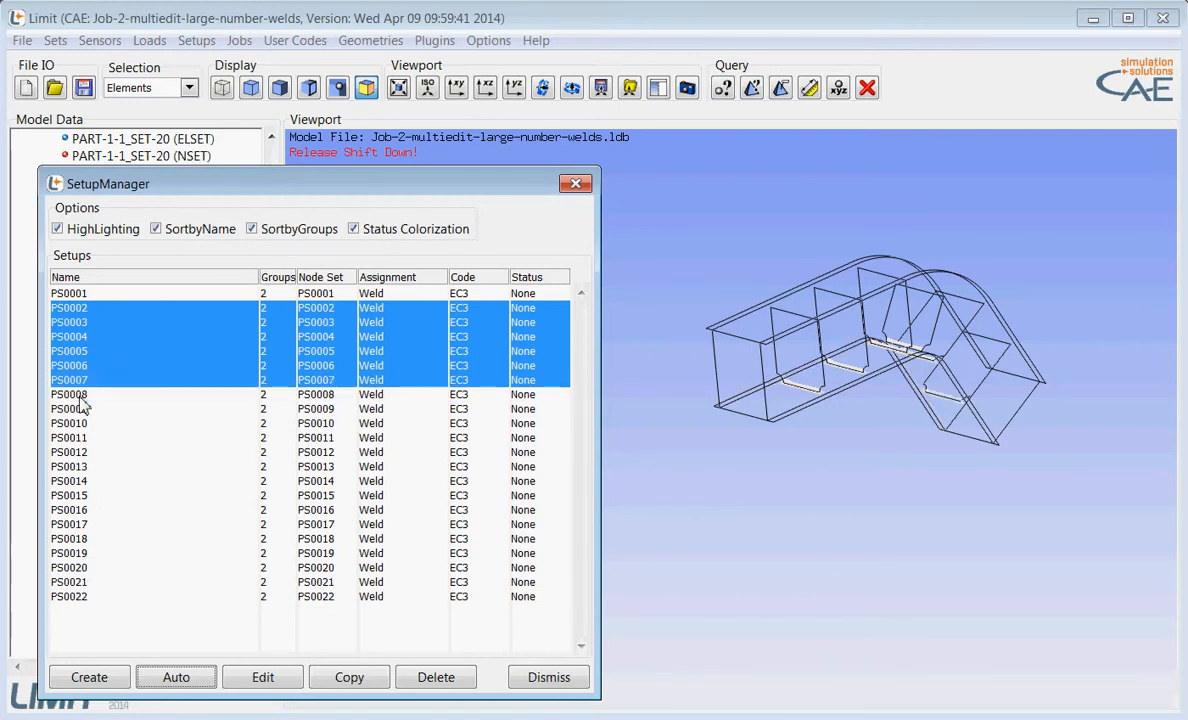
pyautogui.keyDown('shift'); pyautogui.click(80, 411); pyautogui.keyUp('shift')
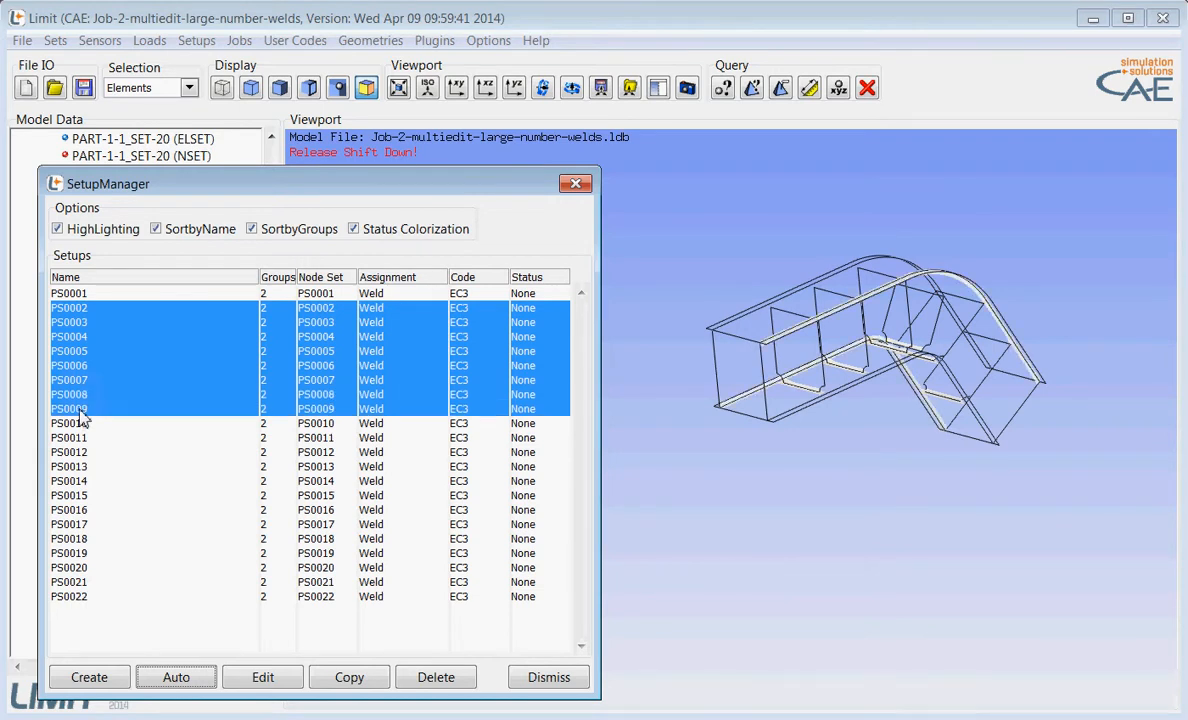
pyautogui.keyDown('ctrl'); pyautogui.click(80, 416); pyautogui.keyUp('ctrl')
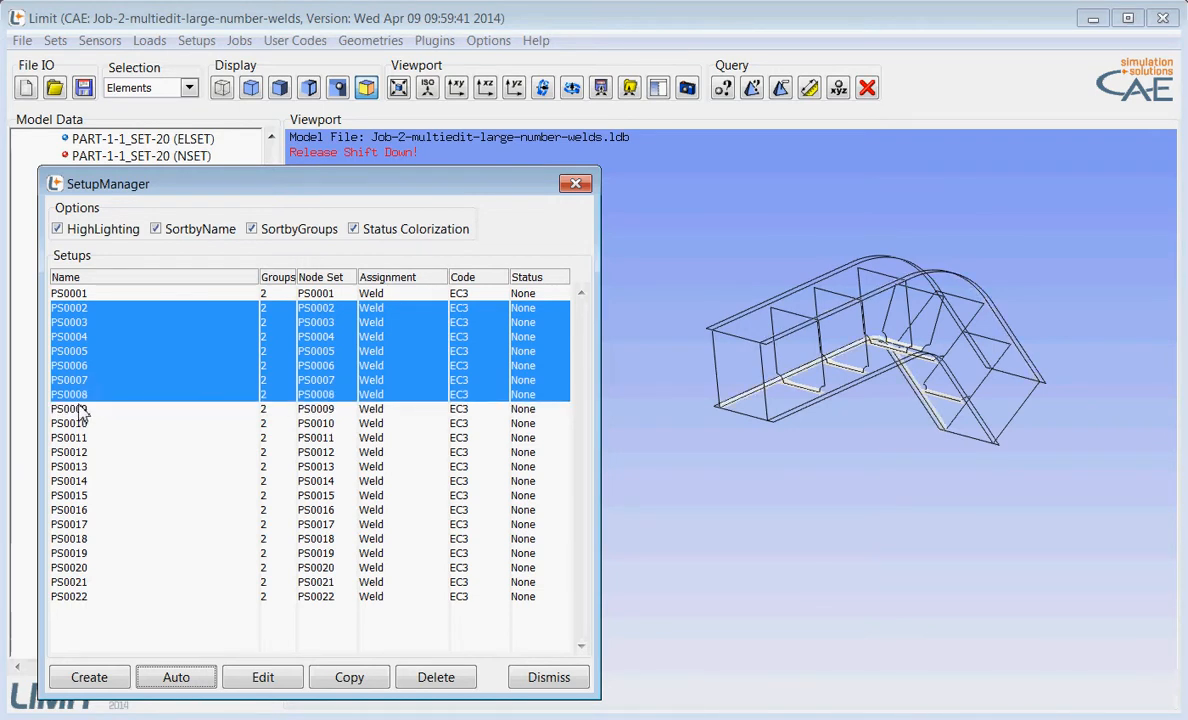
pyautogui.keyDown('ctrl'); pyautogui.click(78, 398); pyautogui.keyUp('ctrl')
pyautogui.keyDown('ctrl'); pyautogui.click(77, 396); pyautogui.keyUp('ctrl')
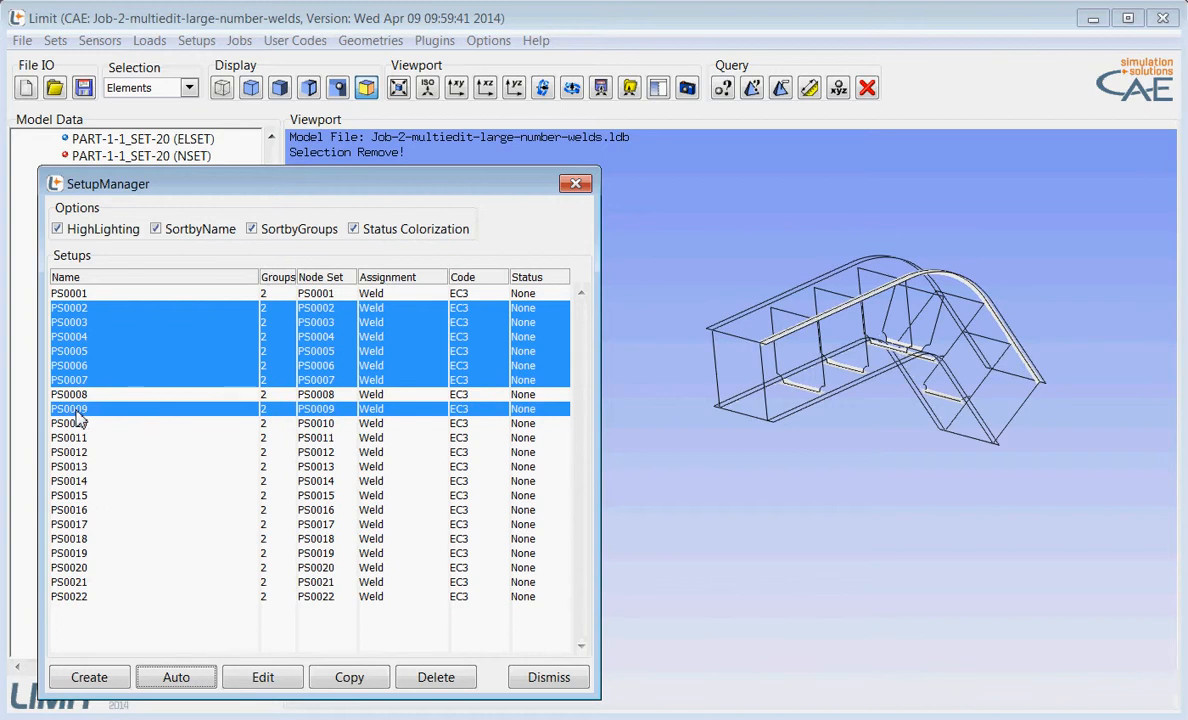
pyautogui.keyDown('ctrl'); pyautogui.click(78, 397); pyautogui.keyUp('ctrl')
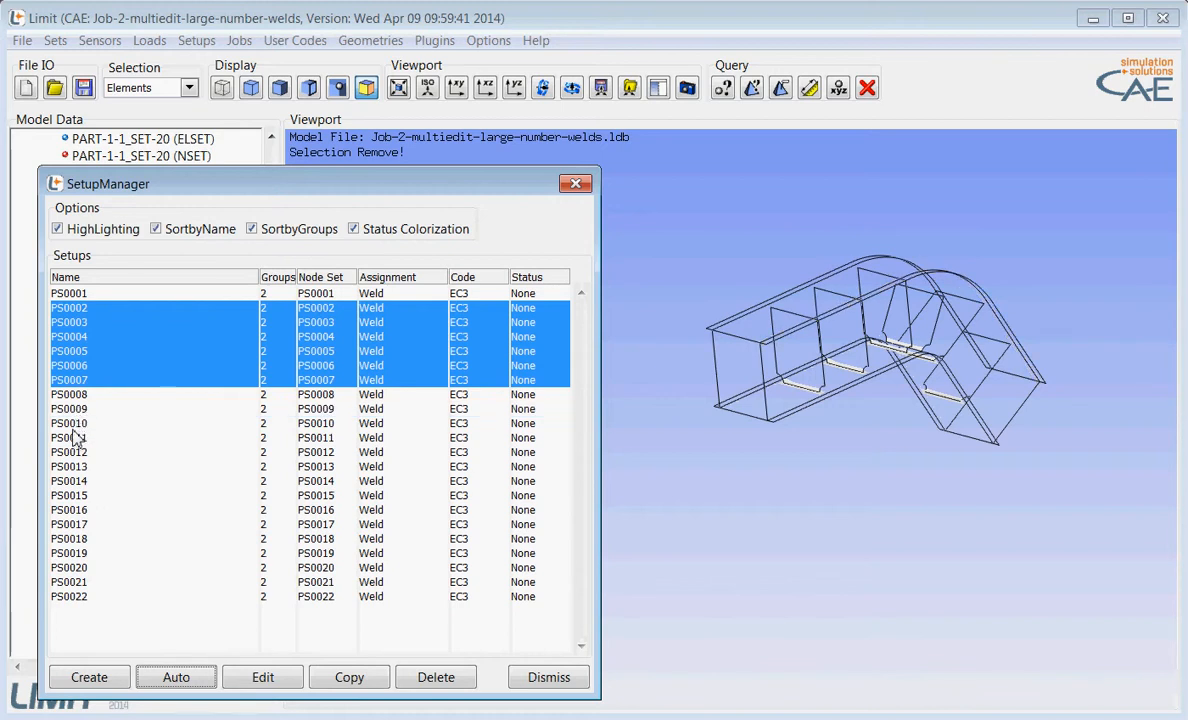
pyautogui.keyDown('ctrl'); pyautogui.click(74, 426); pyautogui.keyUp('ctrl')
pyautogui.keyDown('ctrl'); pyautogui.click(72, 427); pyautogui.keyUp('ctrl')
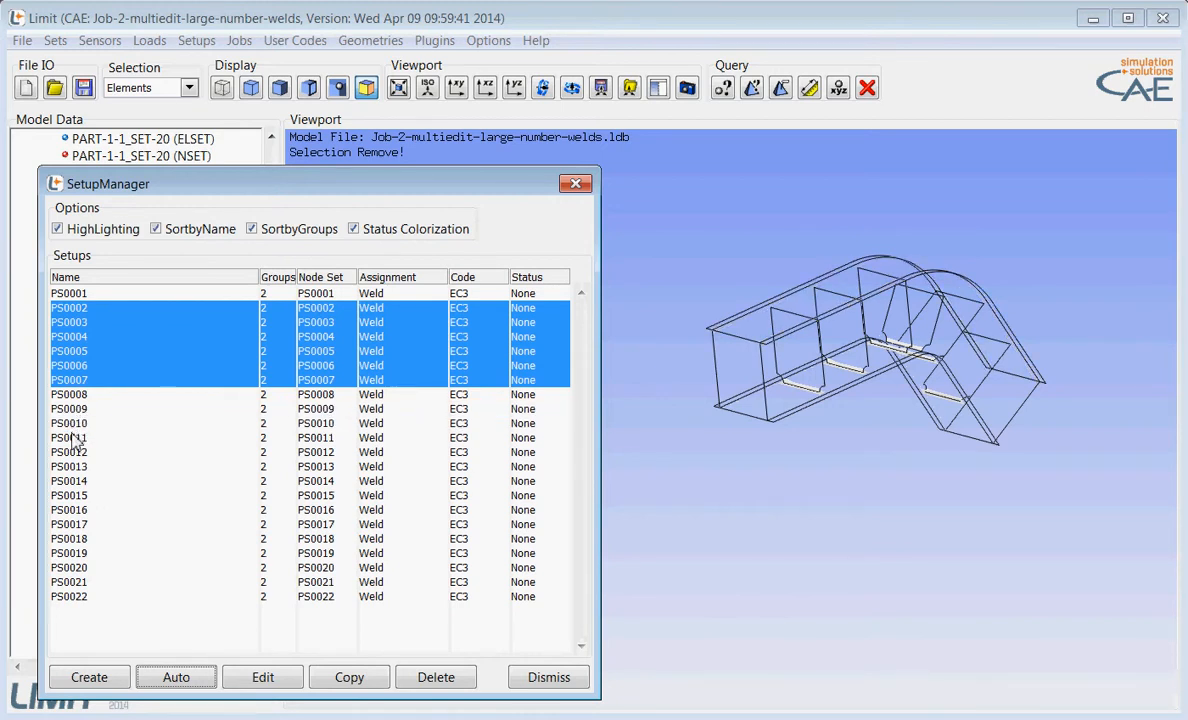
# Add the stiffener weld setups PS0011 through PS0022 to the current selection and check the highlighted welds on the beam.
pyautogui.keyDown('ctrl'); pyautogui.click(71, 437); pyautogui.keyUp('ctrl')
pyautogui.keyDown('ctrl'); pyautogui.click(67, 451); pyautogui.keyUp('ctrl')
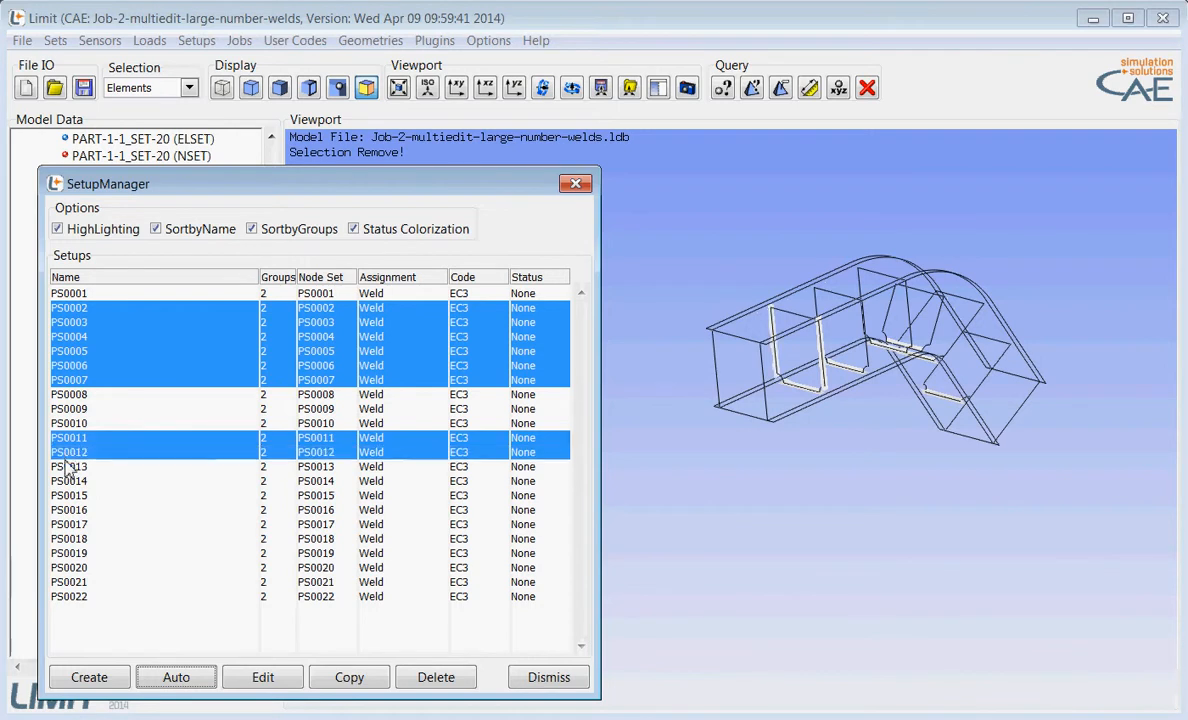
pyautogui.keyDown('ctrl'); pyautogui.click(66, 465); pyautogui.keyUp('ctrl')
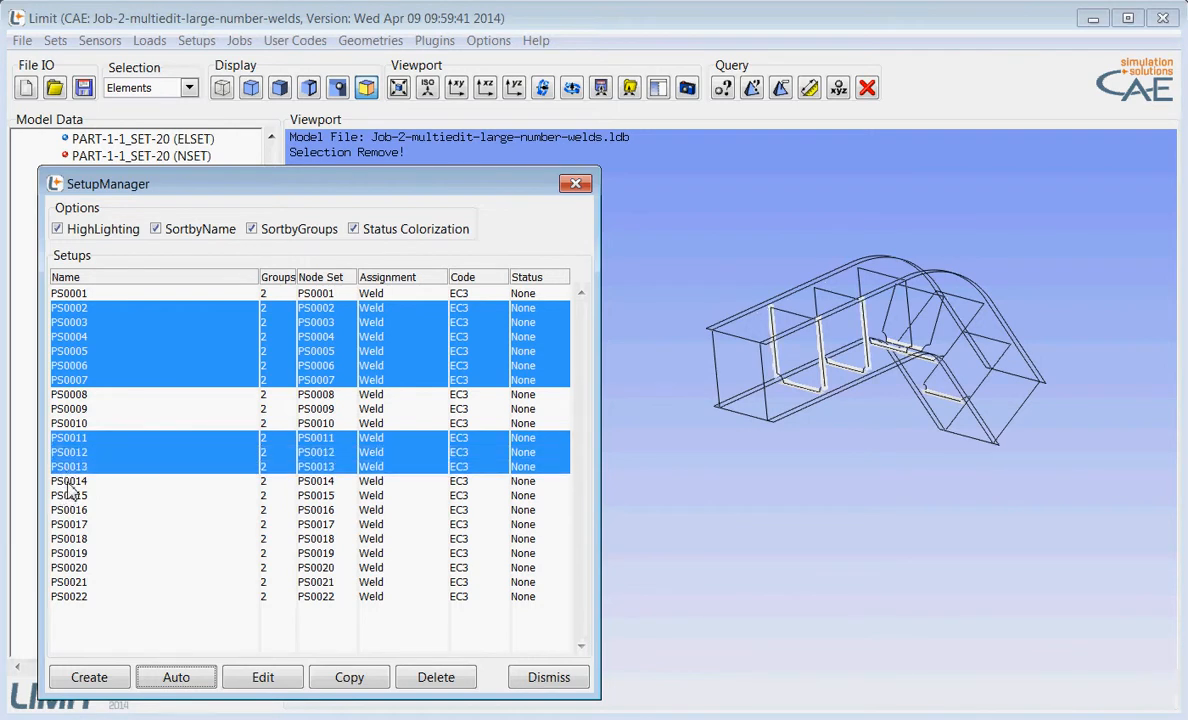
pyautogui.keyDown('ctrl'); pyautogui.click(68, 482); pyautogui.keyUp('ctrl')
pyautogui.keyDown('ctrl'); pyautogui.click(70, 496); pyautogui.keyUp('ctrl')
pyautogui.keyDown('ctrl'); pyautogui.click(72, 510); pyautogui.keyUp('ctrl')
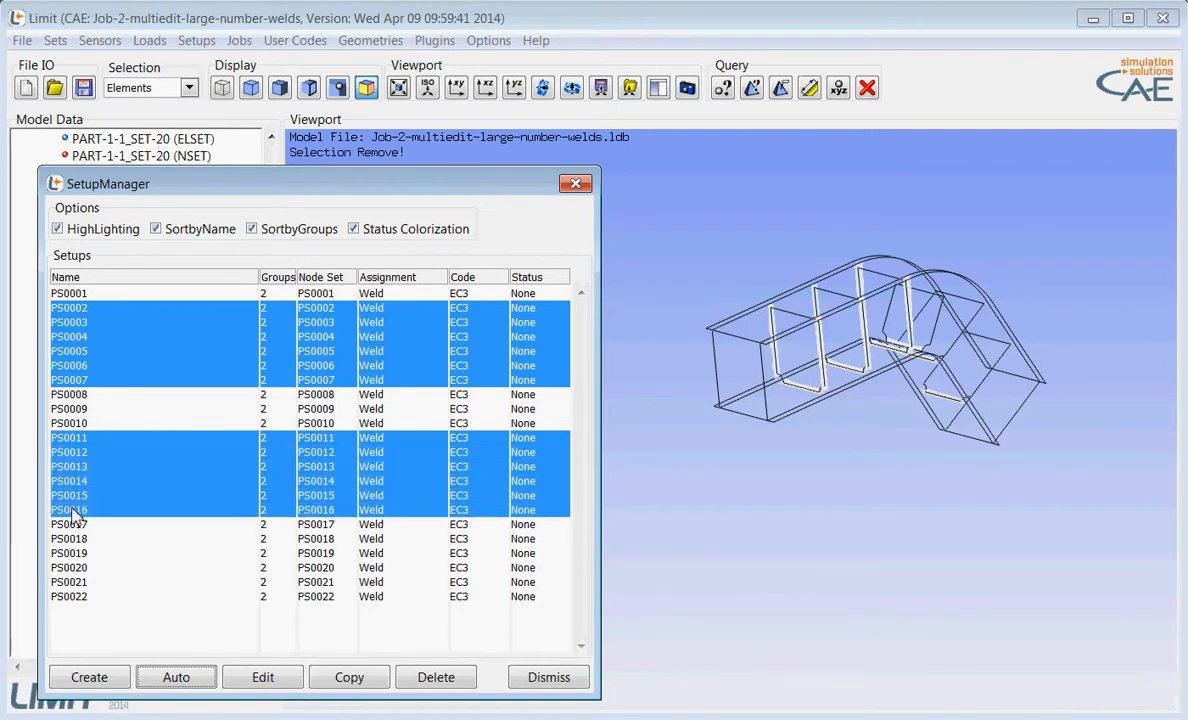
pyautogui.keyDown('ctrl'); pyautogui.click(73, 524); pyautogui.keyUp('ctrl')
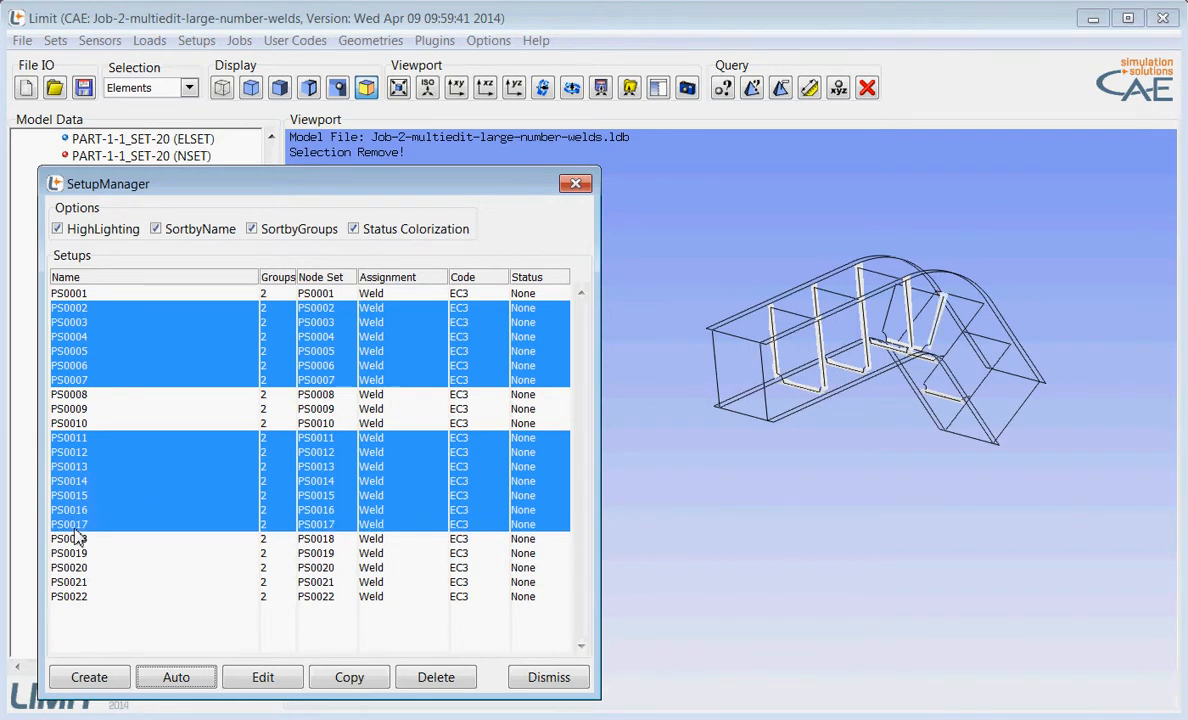
pyautogui.keyDown('ctrl'); pyautogui.click(75, 539); pyautogui.keyUp('ctrl')
pyautogui.keyDown('ctrl'); pyautogui.click(77, 553); pyautogui.keyUp('ctrl')
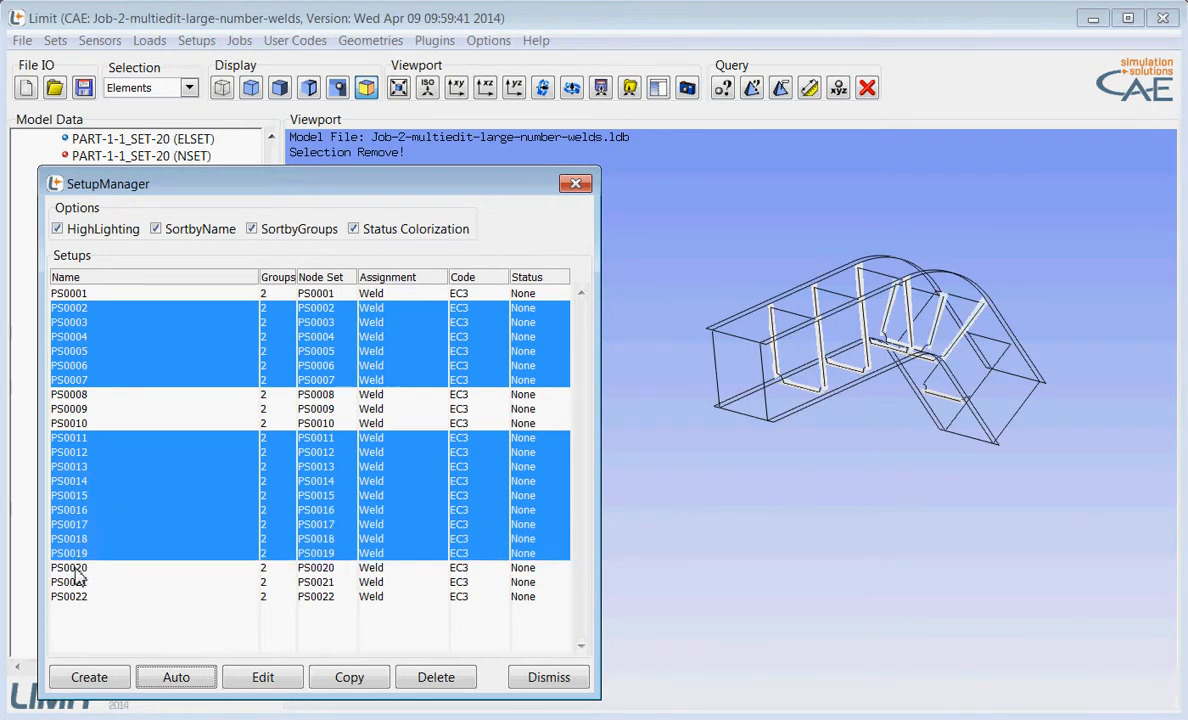
pyautogui.keyDown('ctrl'); pyautogui.click(77, 568); pyautogui.keyUp('ctrl')
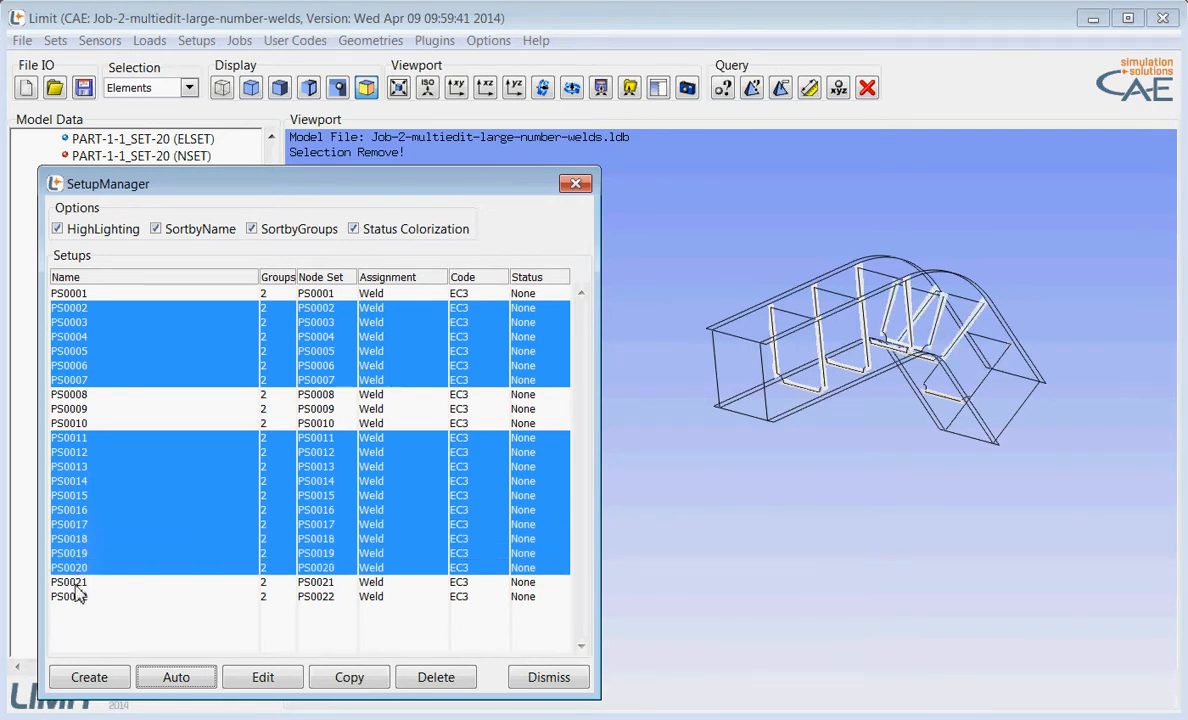
pyautogui.keyDown('ctrl'); pyautogui.click(74, 582); pyautogui.keyUp('ctrl')
pyautogui.keyDown('ctrl'); pyautogui.click(71, 598); pyautogui.keyUp('ctrl')
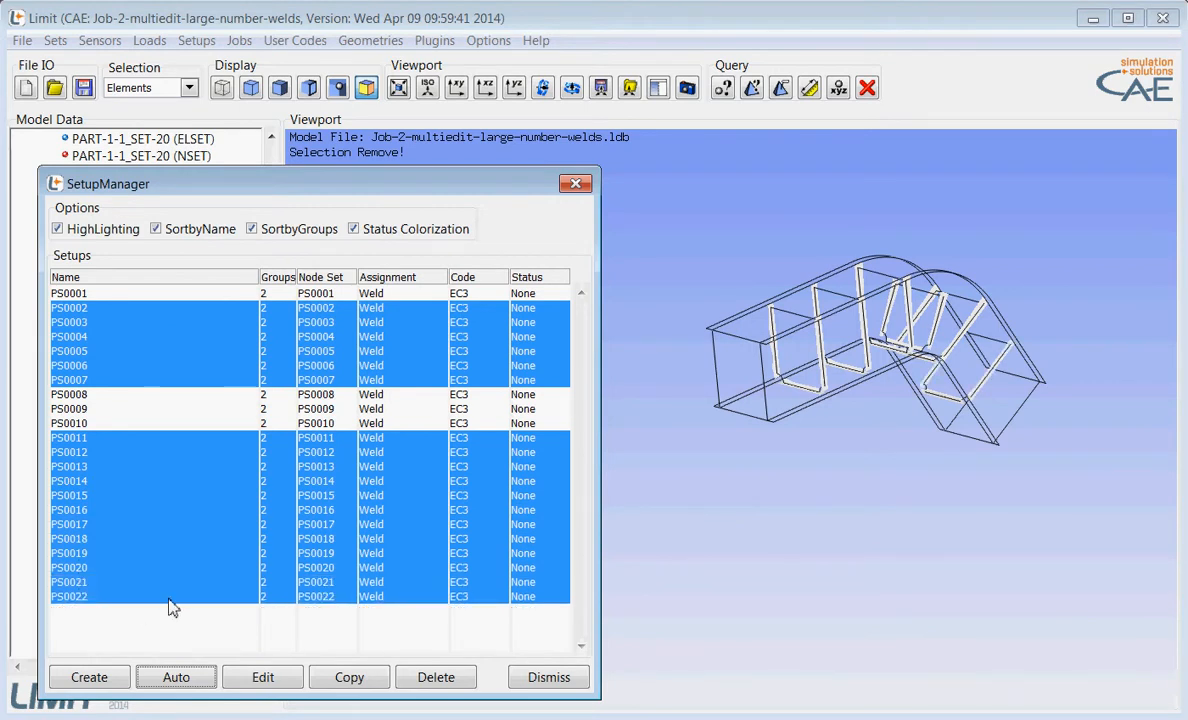
pyautogui.click(845, 477)
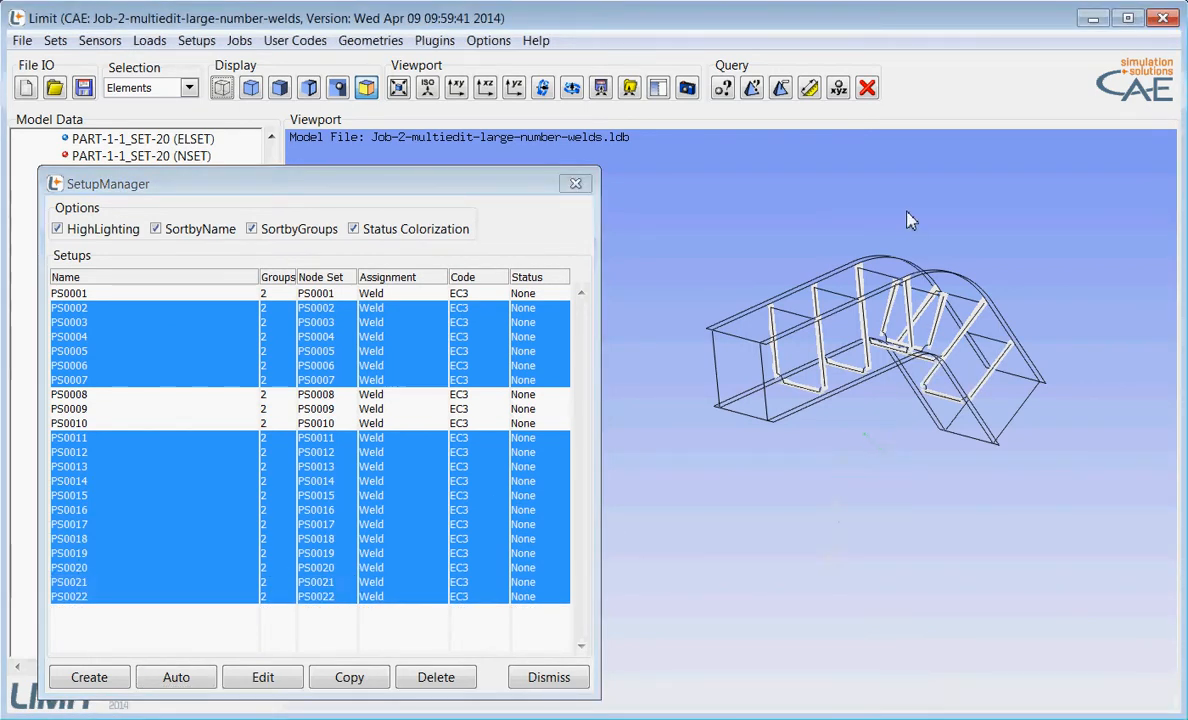
pyautogui.scroll(2, 914, 211)
pyautogui.moveTo(914, 211); pyautogui.dragTo(940, 547)
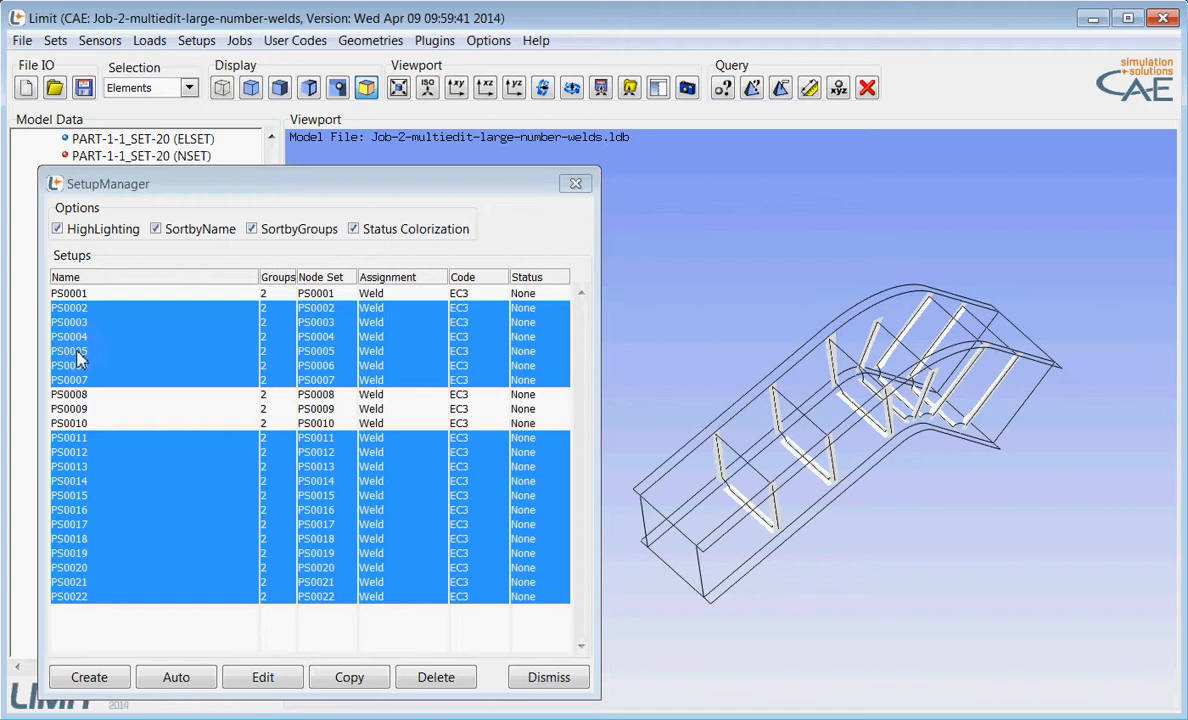
# Start a multi-edit of the selected setups based on PS0005 and arrange the edit window beside the model.
pyautogui.rightClick(68, 360)
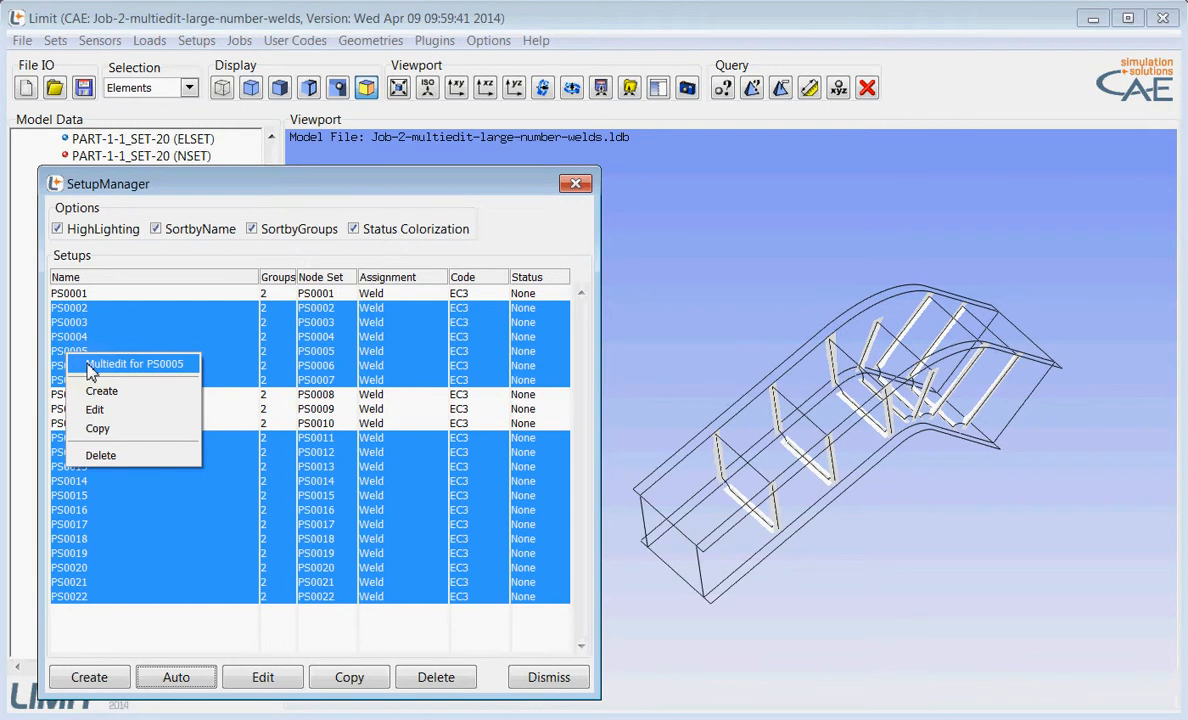
pyautogui.click(92, 367)
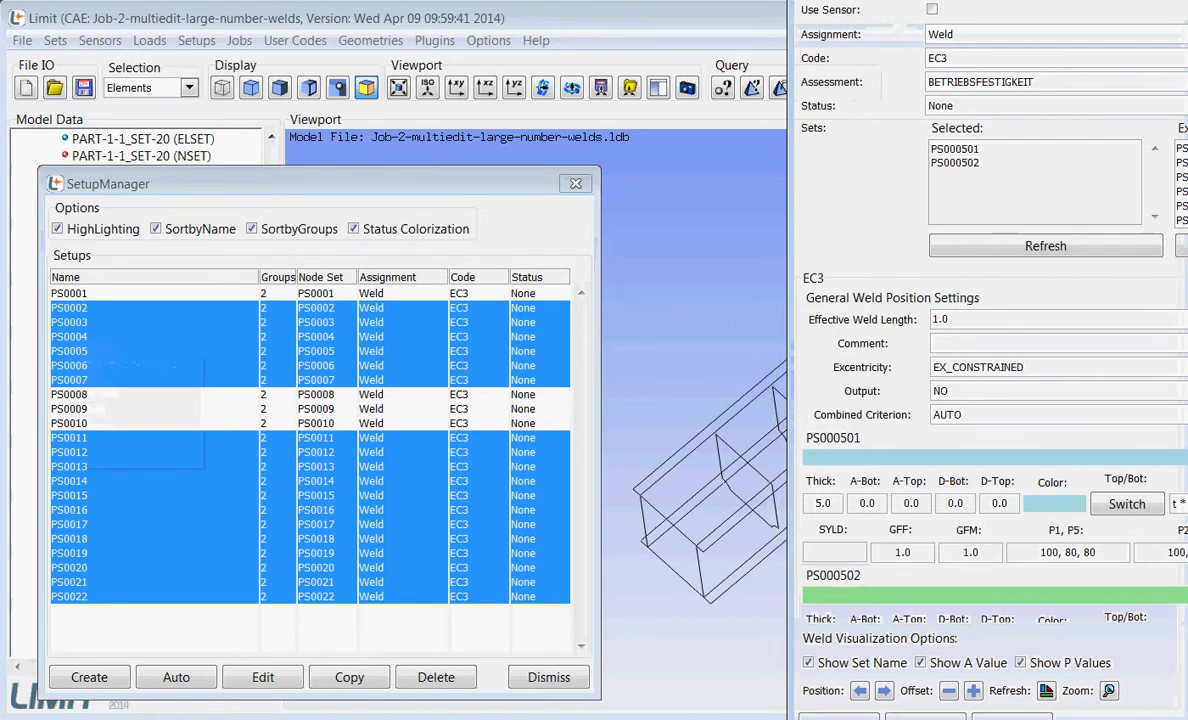
pyautogui.moveTo(1187, 0); pyautogui.dragTo(416, 27)
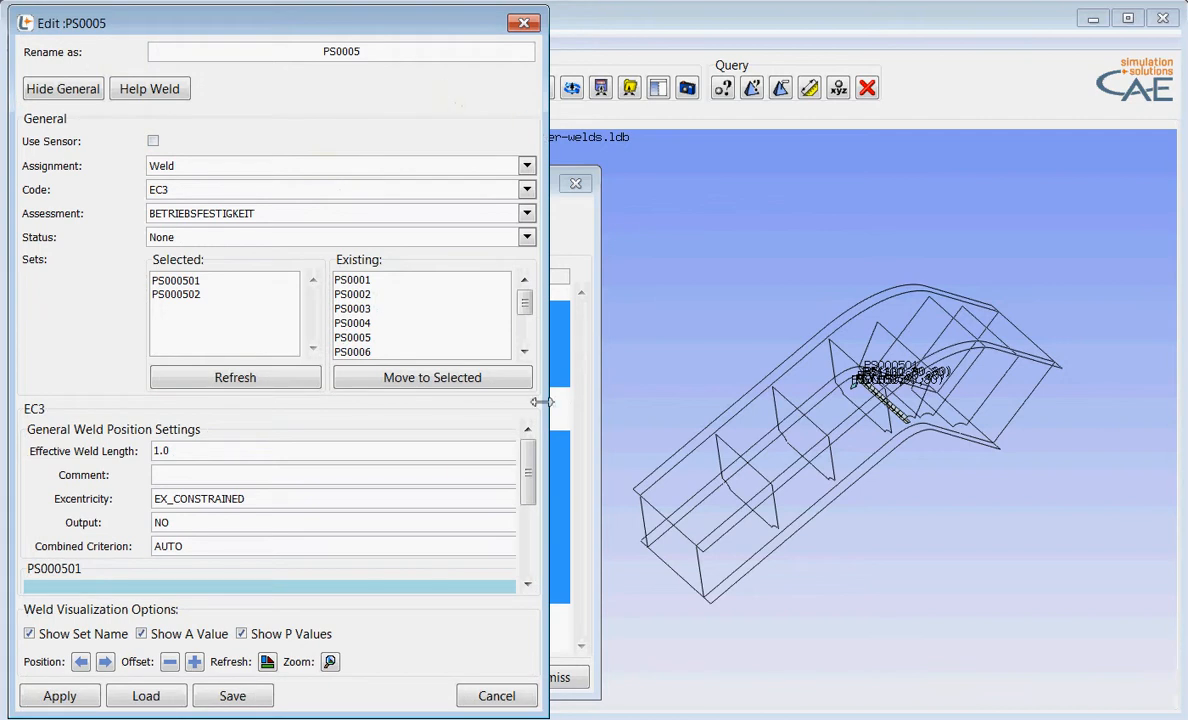
pyautogui.moveTo(553, 412); pyautogui.dragTo(590, 416)
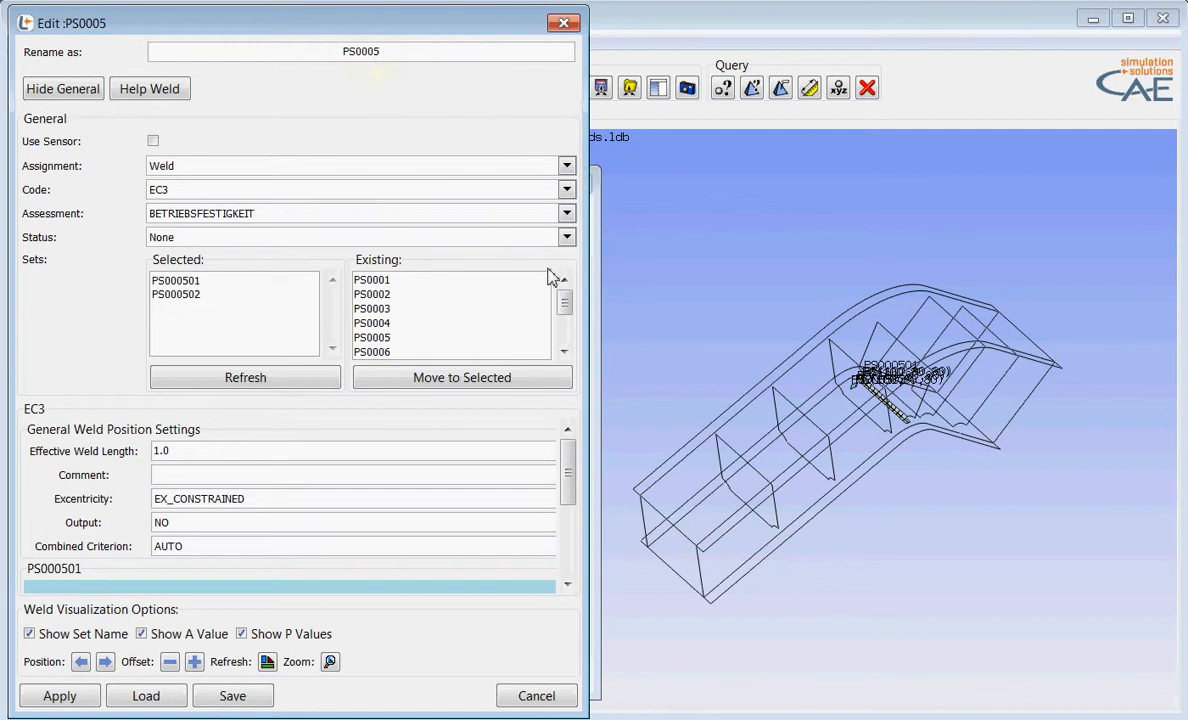
# Zoom to the PS0005 weld and examine how its sets PS000501 and PS000502 meet at the stiffener.
pyautogui.moveTo(567, 462); pyautogui.dragTo(568, 512)
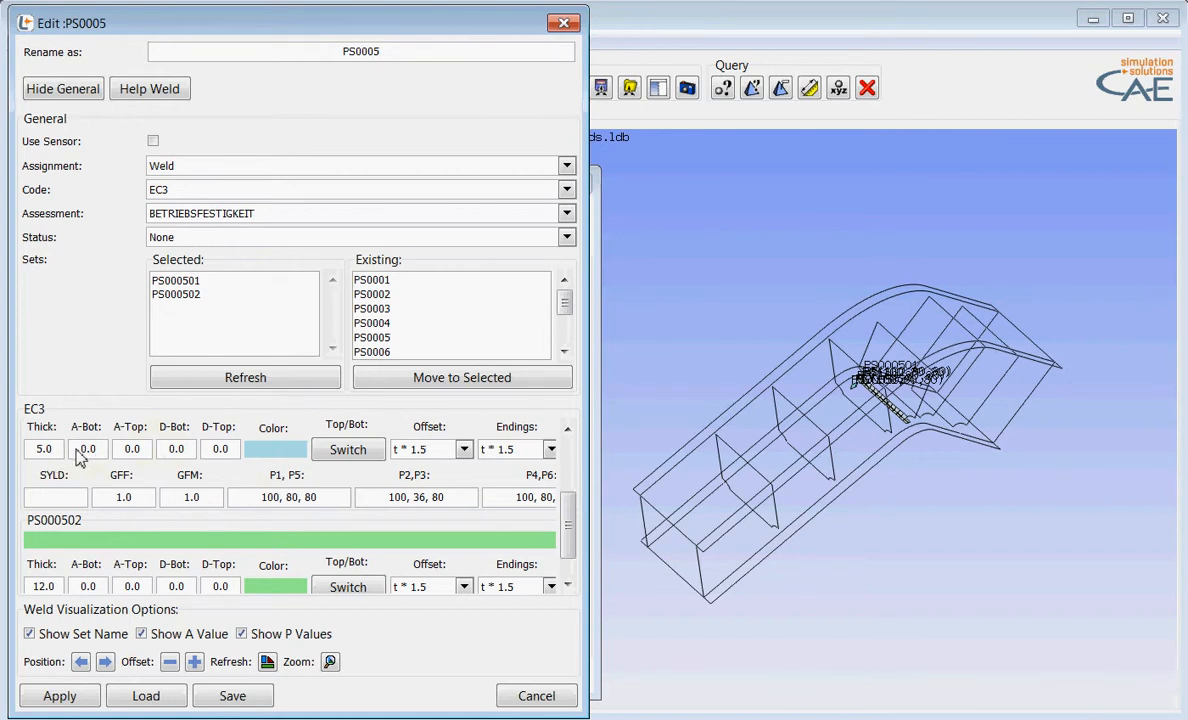
pyautogui.click(330, 661)
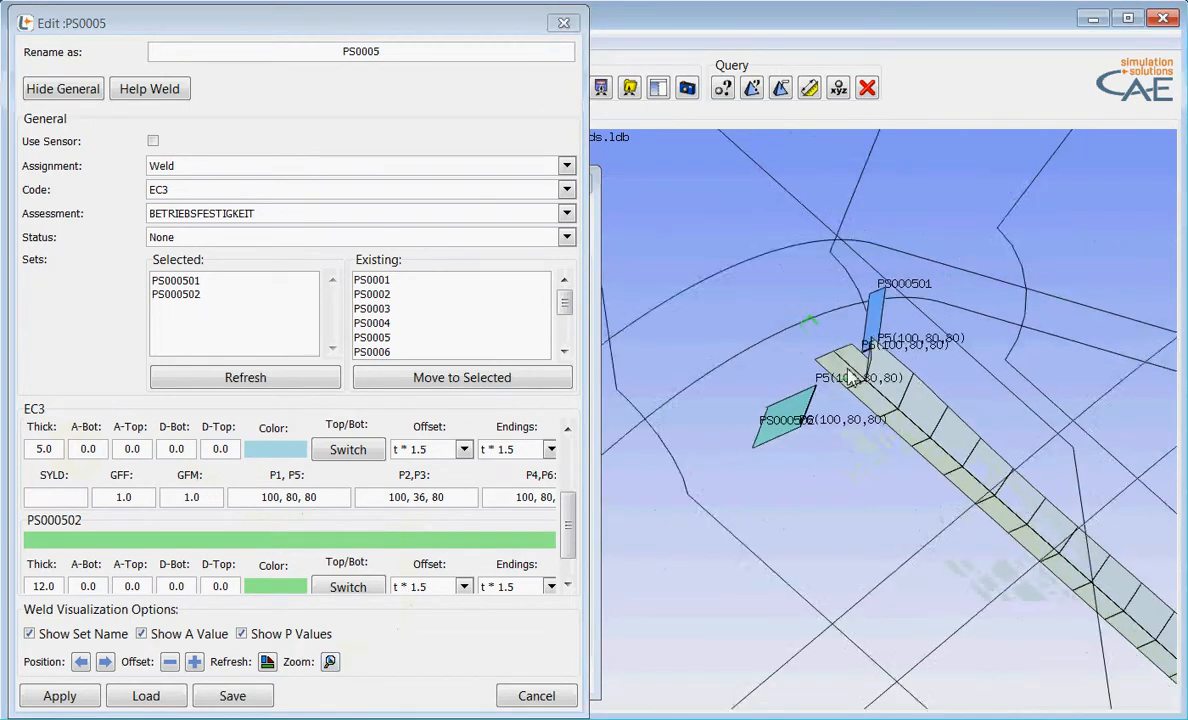
pyautogui.moveTo(850, 378); pyautogui.dragTo(806, 477, button='middle')
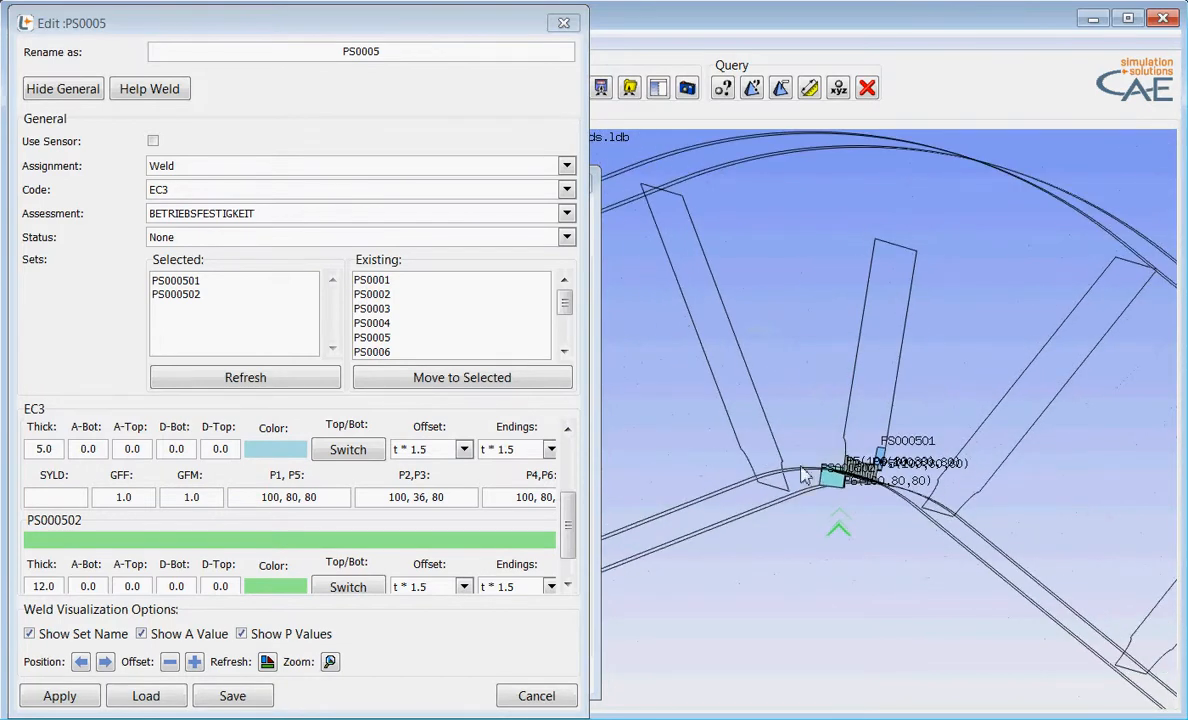
pyautogui.moveTo(849, 339); pyautogui.dragTo(865, 398, button='middle')
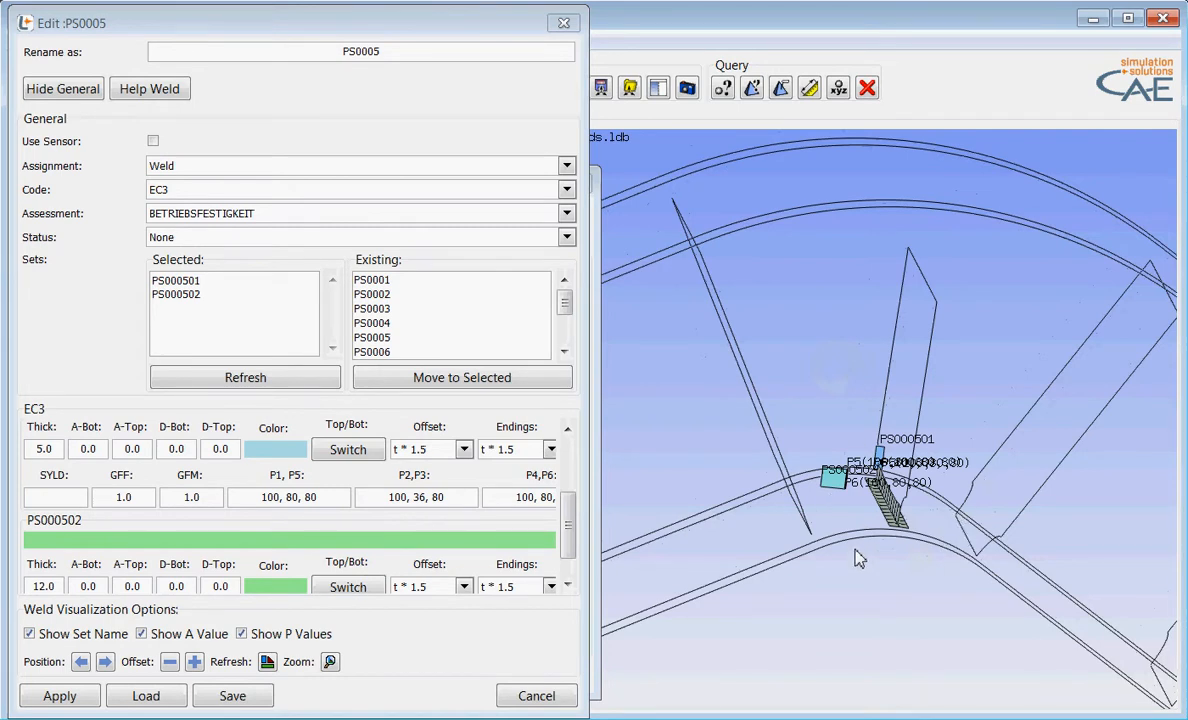
pyautogui.scroll(-5, 892, 553)
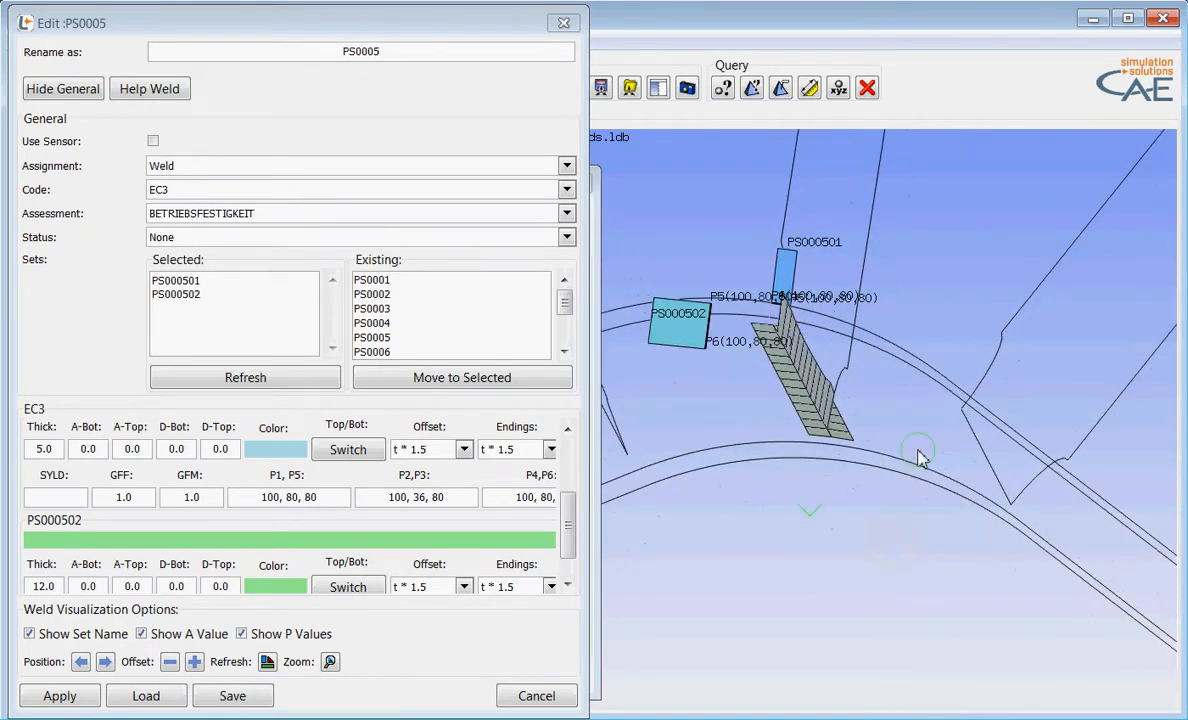
pyautogui.moveTo(920, 457); pyautogui.dragTo(843, 445, button='middle')
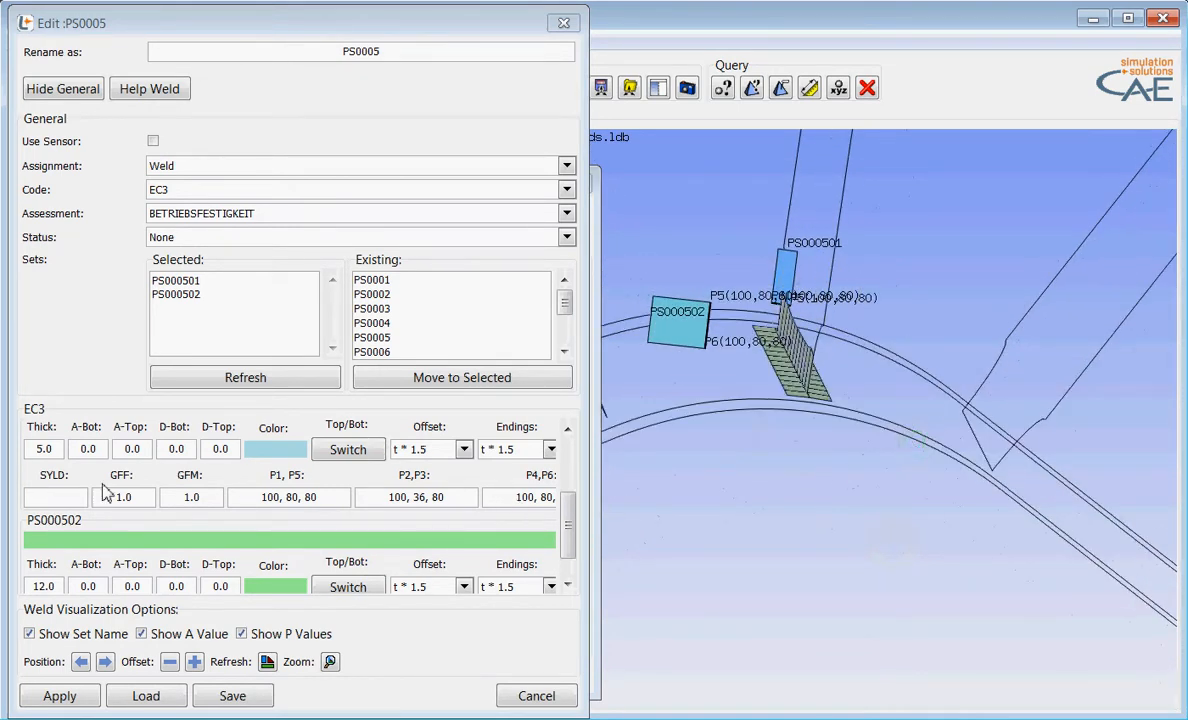
# Set the yield stress to 355 for both PS000501 and PS000502.
pyautogui.click(70, 499)
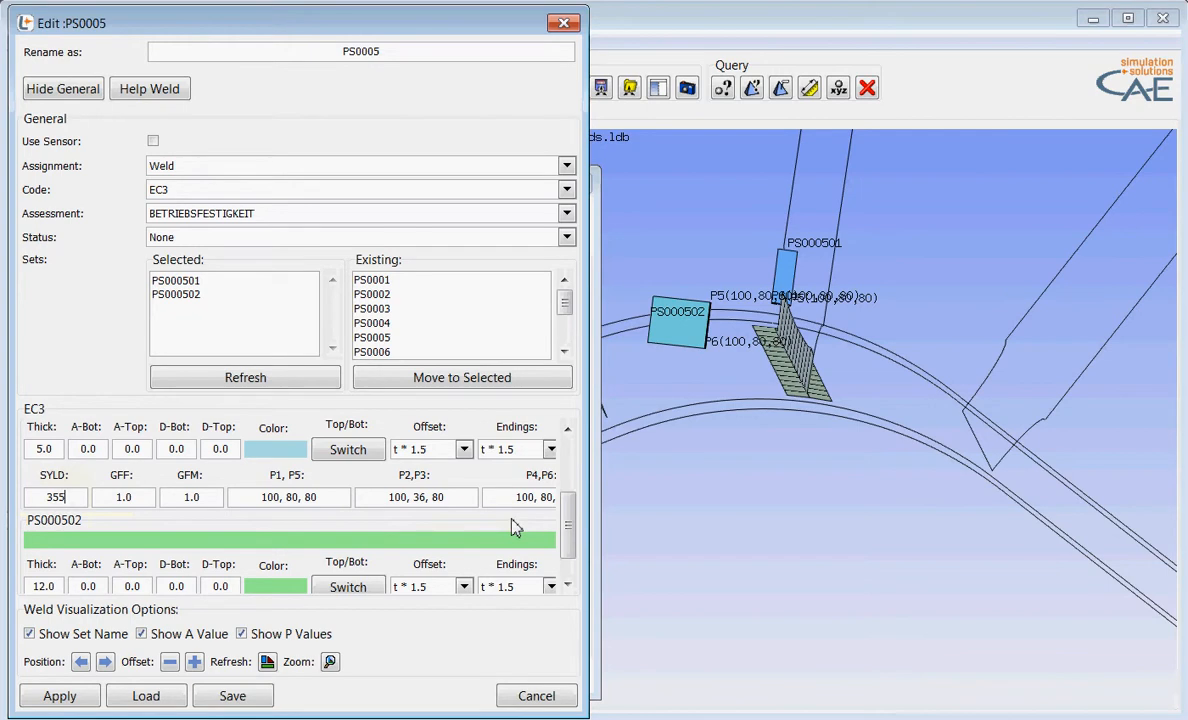
pyautogui.scroll(-2, 567, 535)
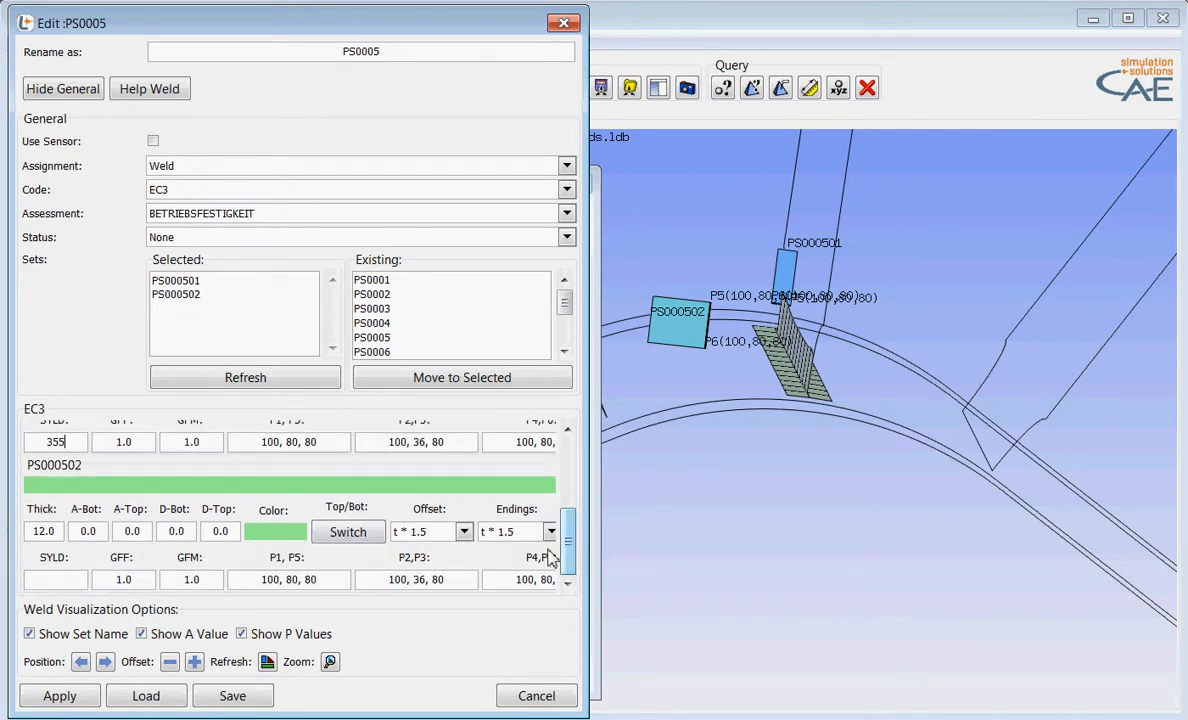
pyautogui.click(77, 584)
pyautogui.write('355')
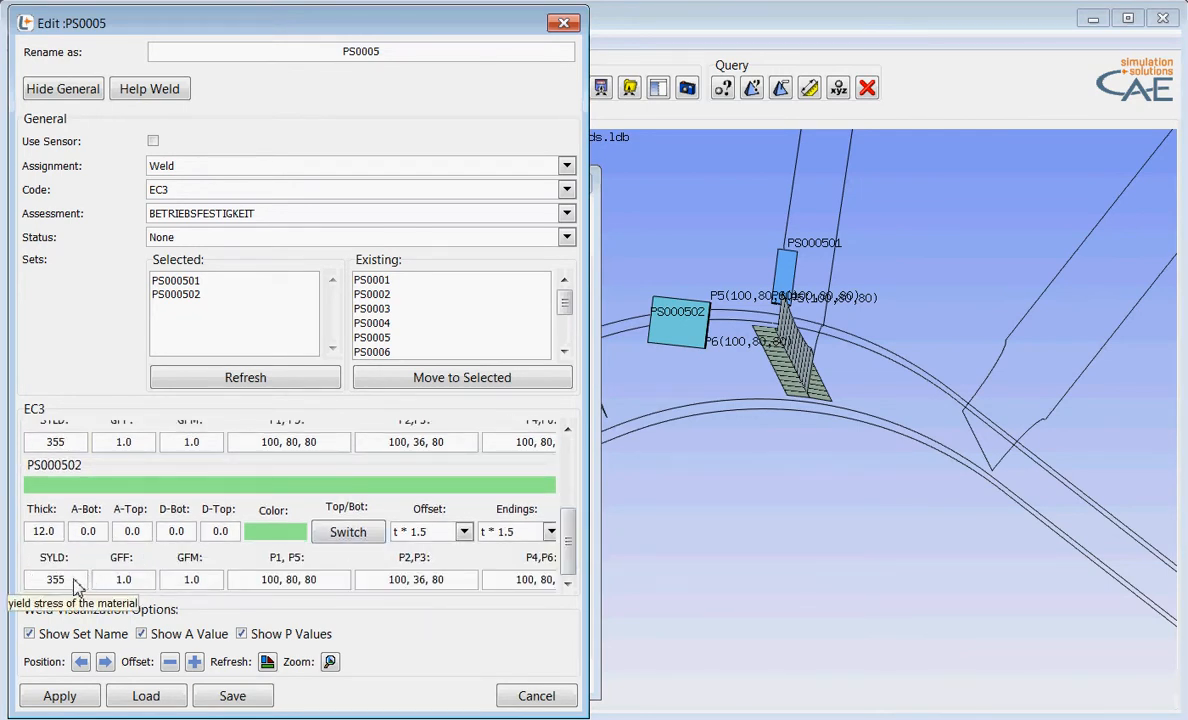
# Set the A-Bot, A-Top, D-Bot and D-Top values of PS000501 to t*0.5.
pyautogui.moveTo(567, 545)
pyautogui.mouseDown()
pyautogui.moveTo(574, 471)
pyautogui.moveTo(575, 521)
pyautogui.mouseUp()
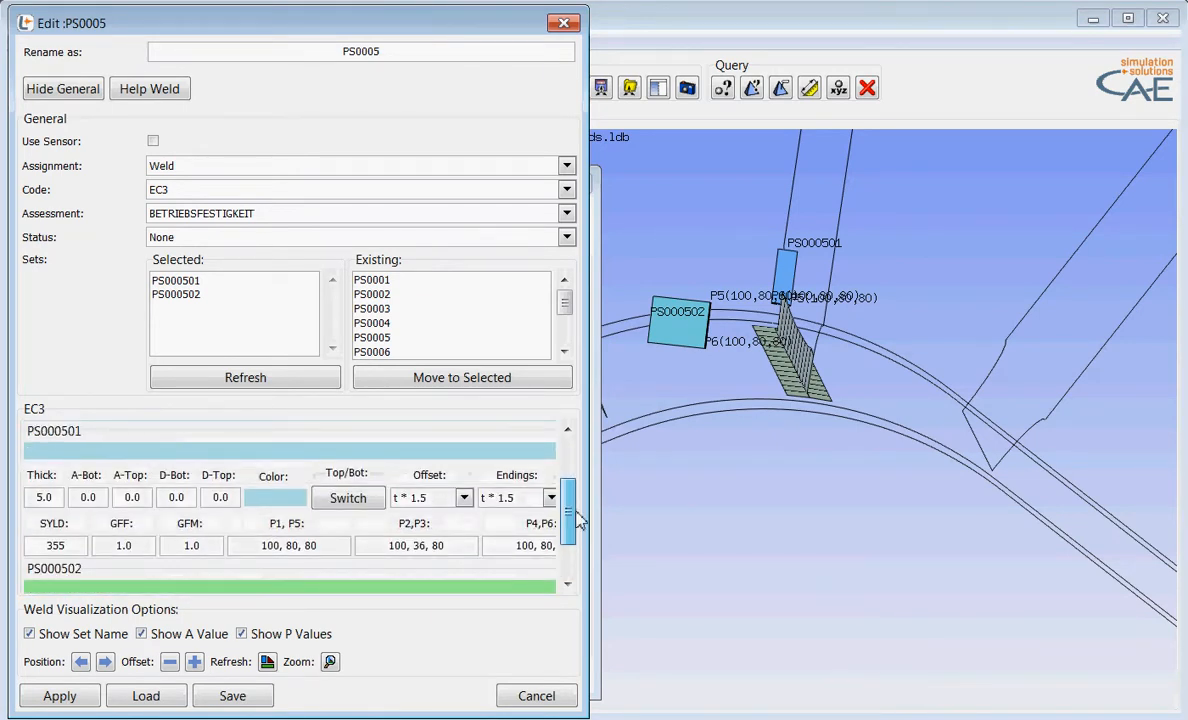
pyautogui.doubleClick(89, 499)
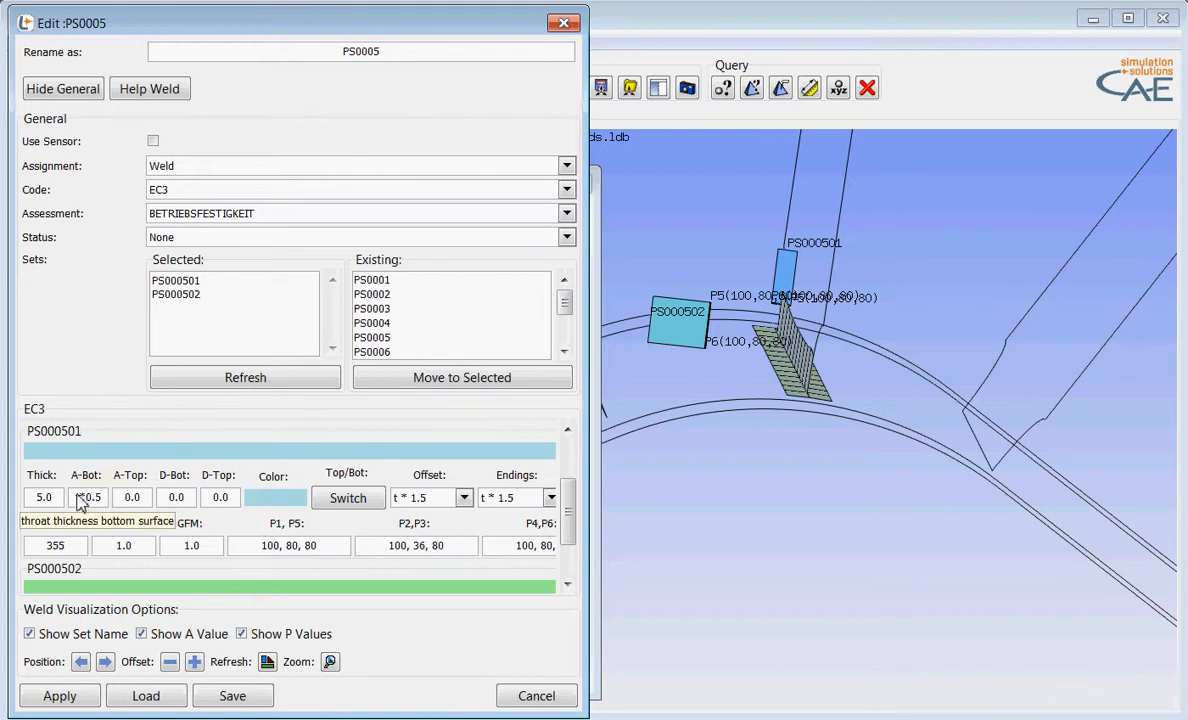
pyautogui.moveTo(74, 497); pyautogui.dragTo(140, 497)
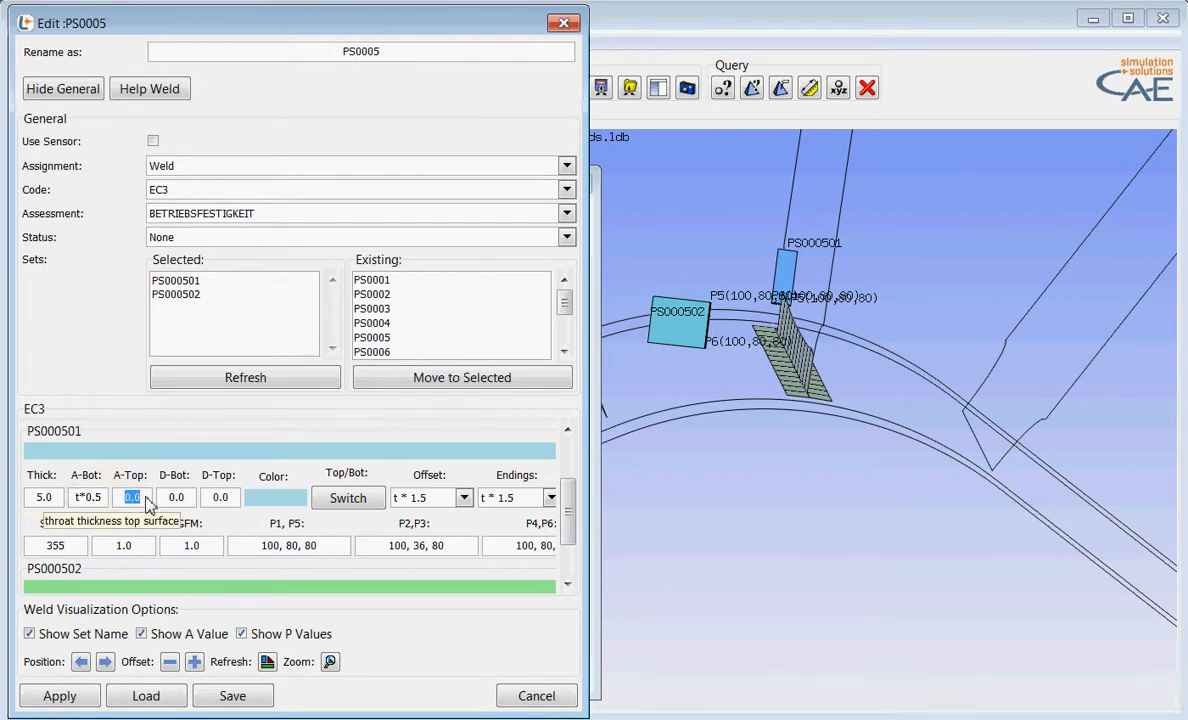
pyautogui.write('t*0.5')
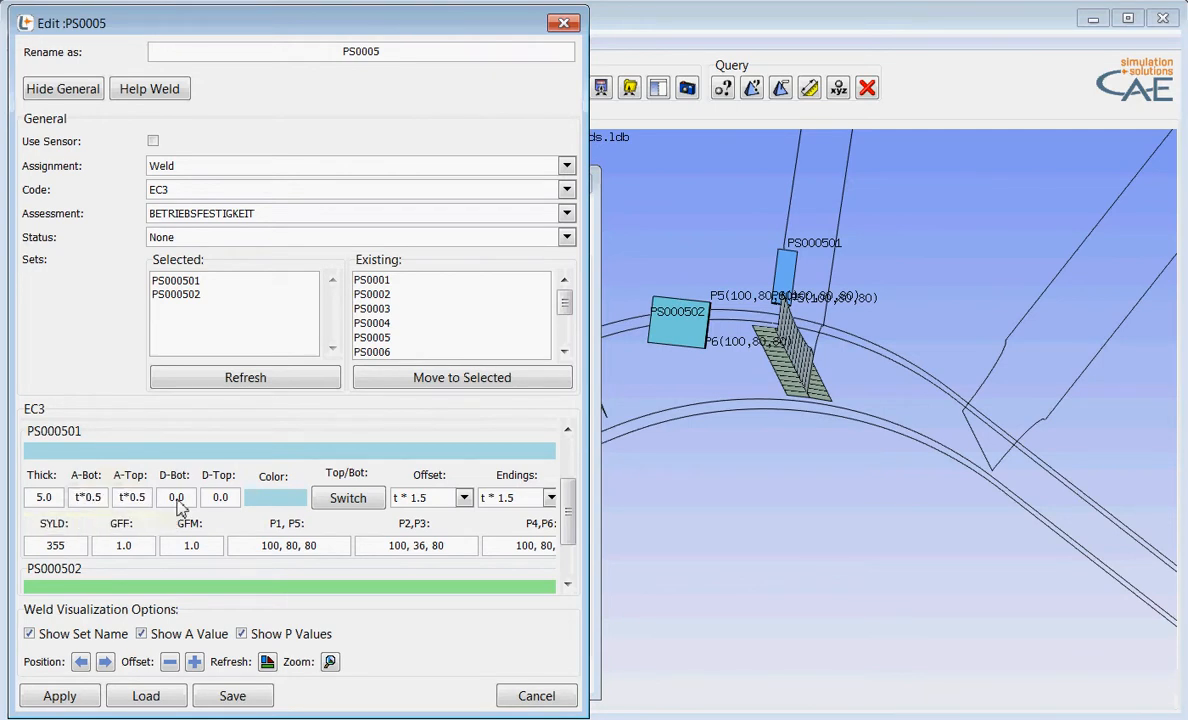
pyautogui.moveTo(160, 497); pyautogui.dragTo(232, 497)
pyautogui.write('t*0.5')
pyautogui.write('t*0.5')
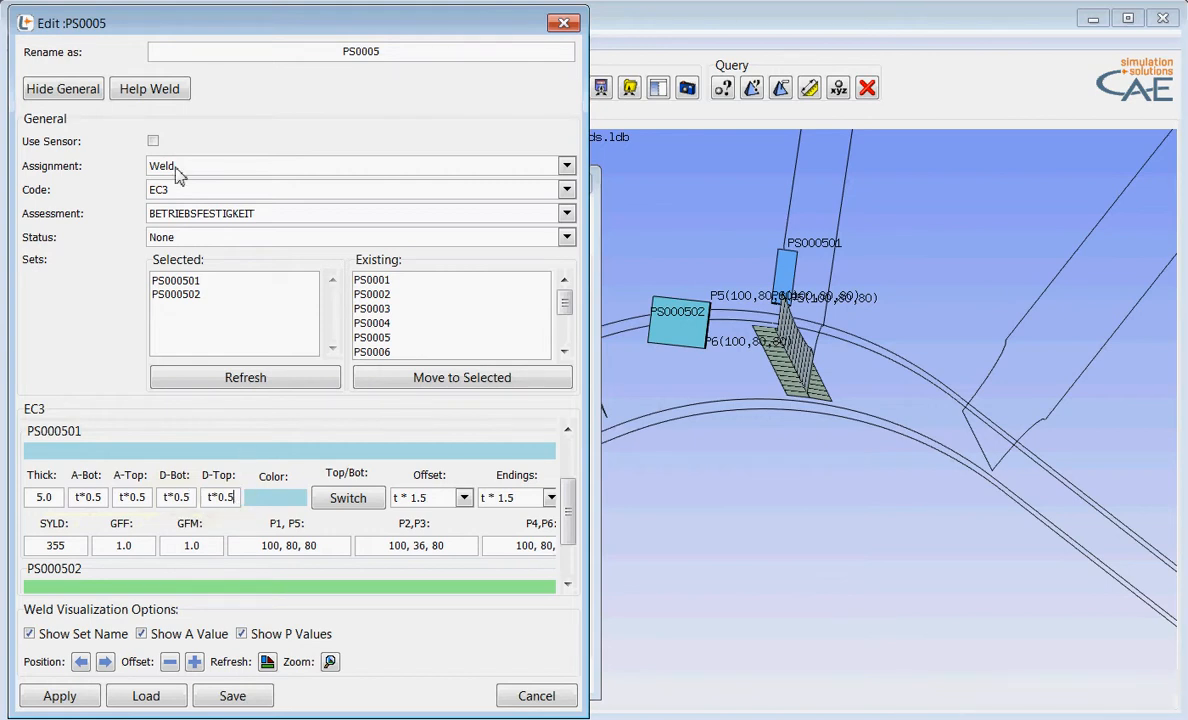
# Consult the weld scheme help to review the meaning of the throat and root distance parameters, and close it.
pyautogui.click(150, 89)
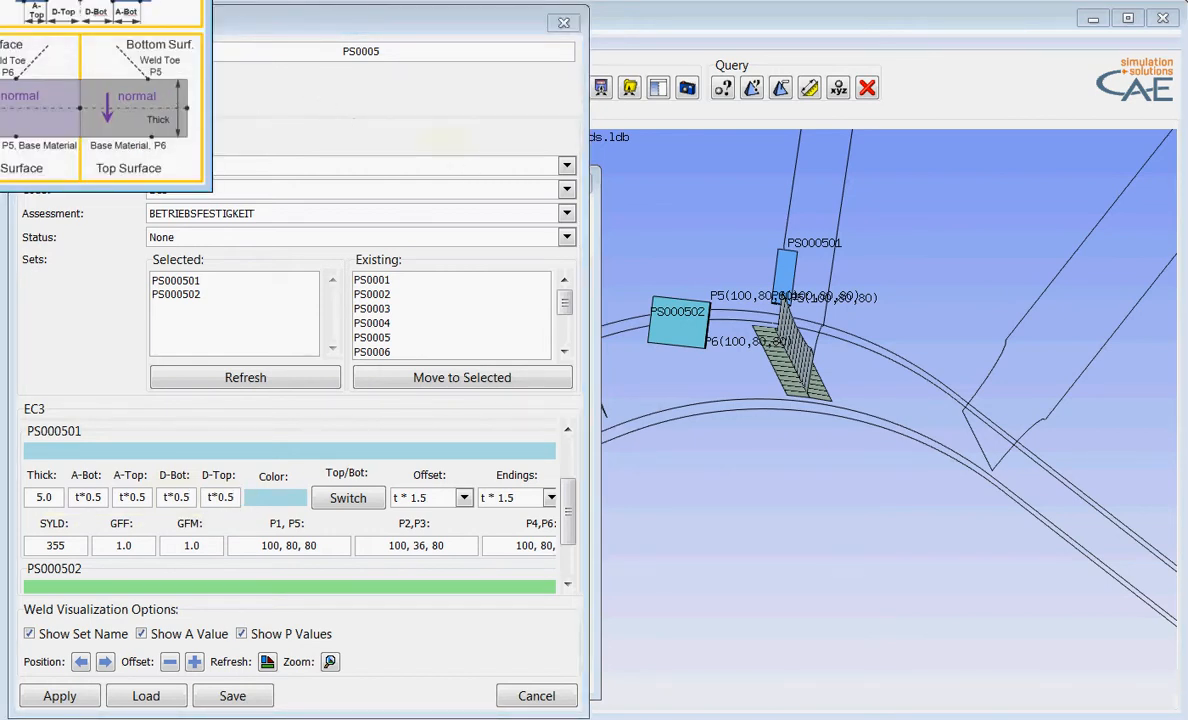
pyautogui.moveTo(70, 0); pyautogui.dragTo(414, 117)
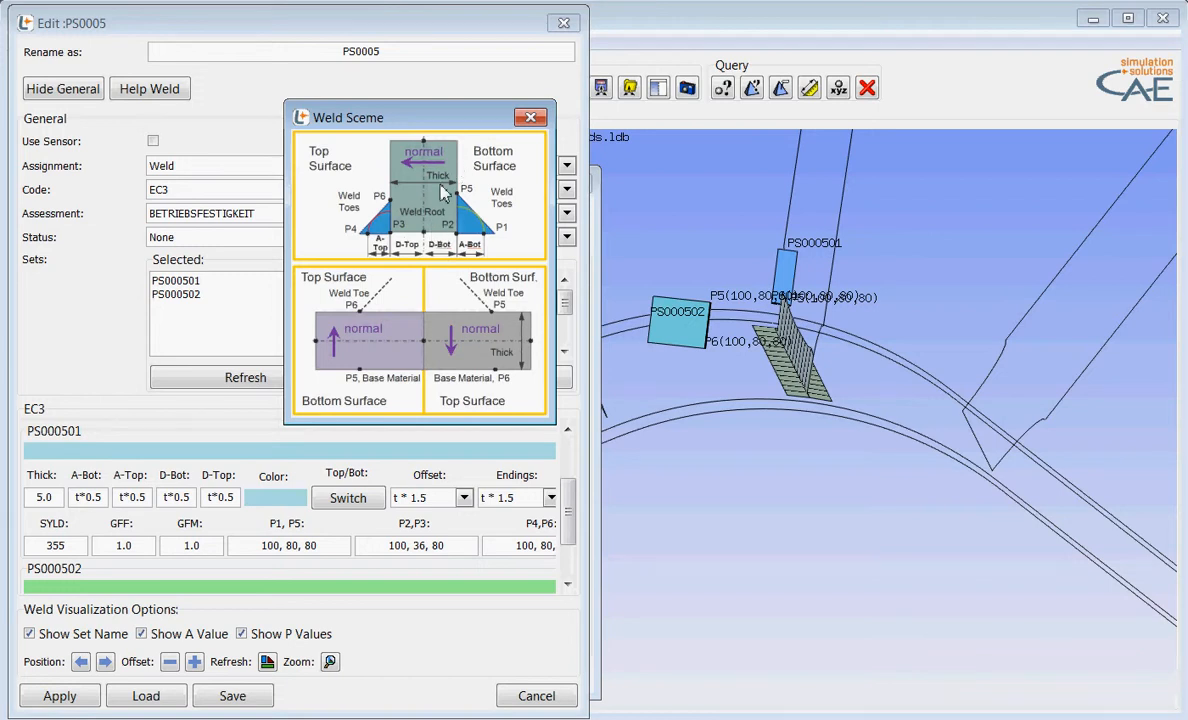
pyautogui.click(529, 118)
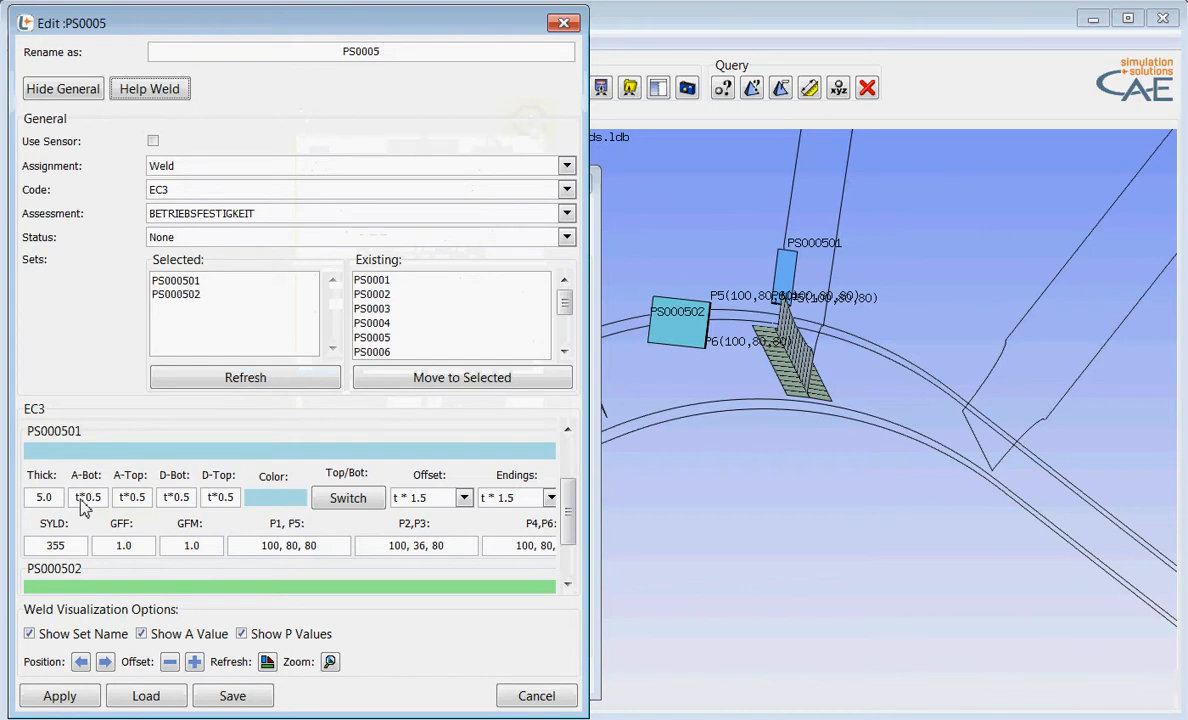
# Update the weld visualization and inspect the fillet welds at PS000501 and the parameters of PS000502.
pyautogui.click(237, 498)
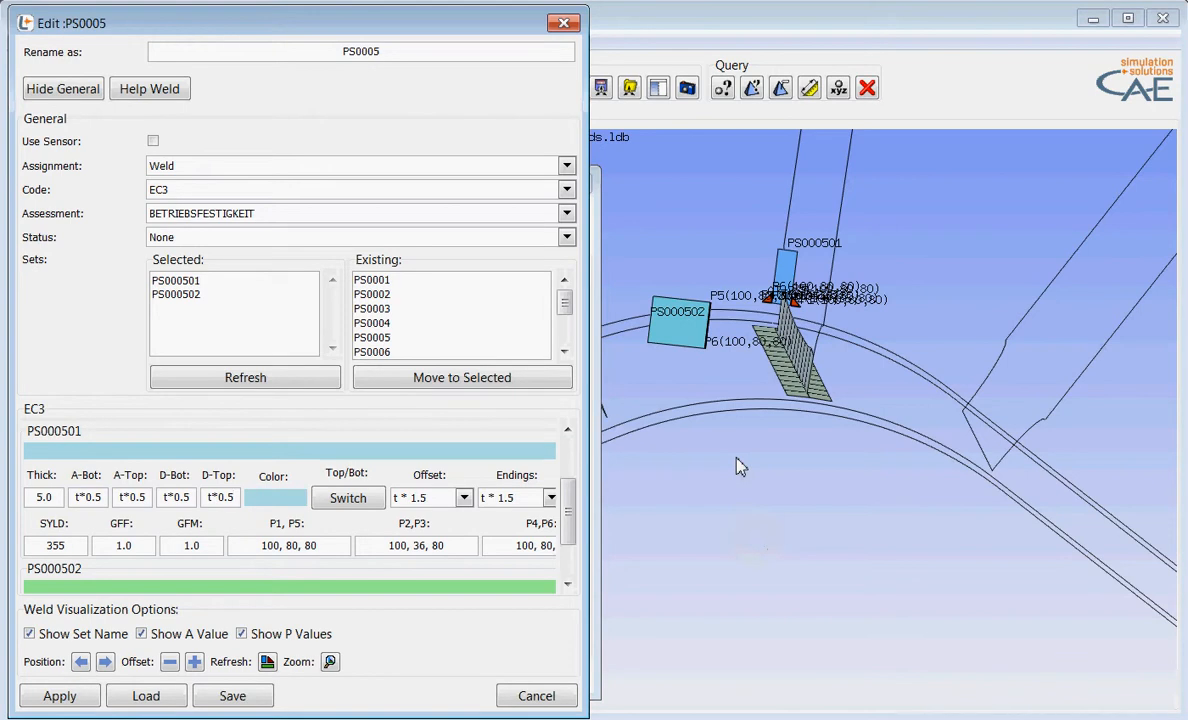
pyautogui.moveTo(755, 471); pyautogui.dragTo(730, 297, button='right')
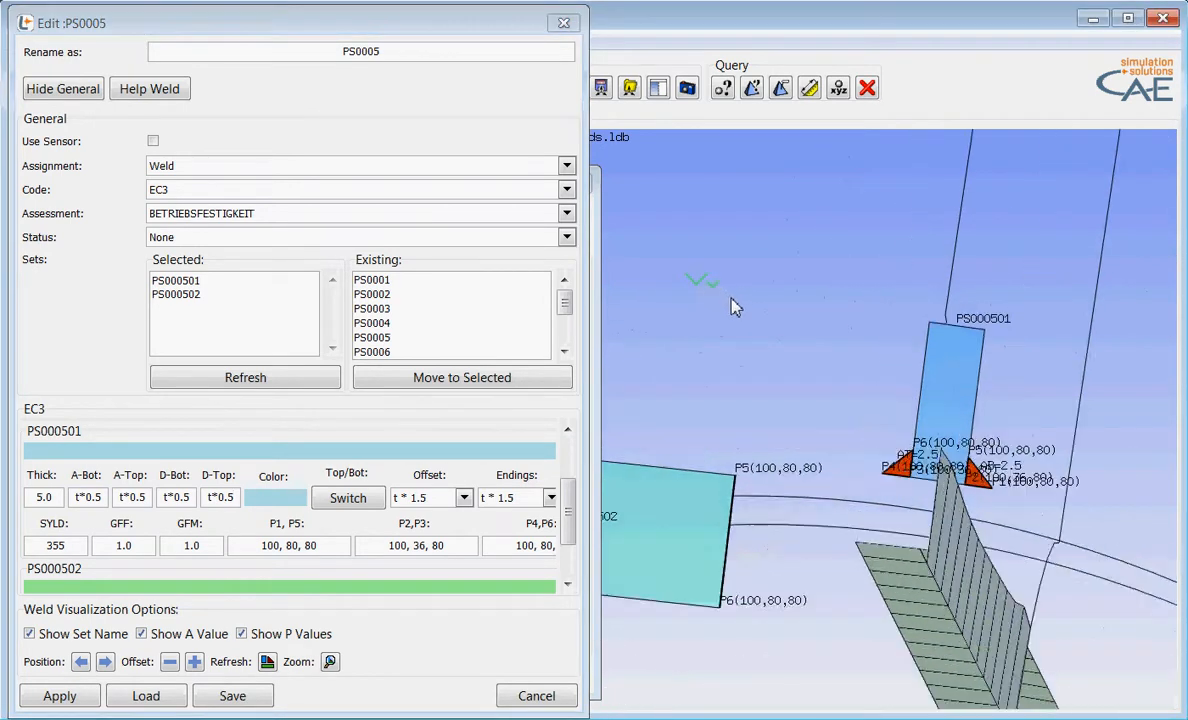
pyautogui.moveTo(850, 420); pyautogui.dragTo(727, 476)
pyautogui.scroll(-5, 812, 373)
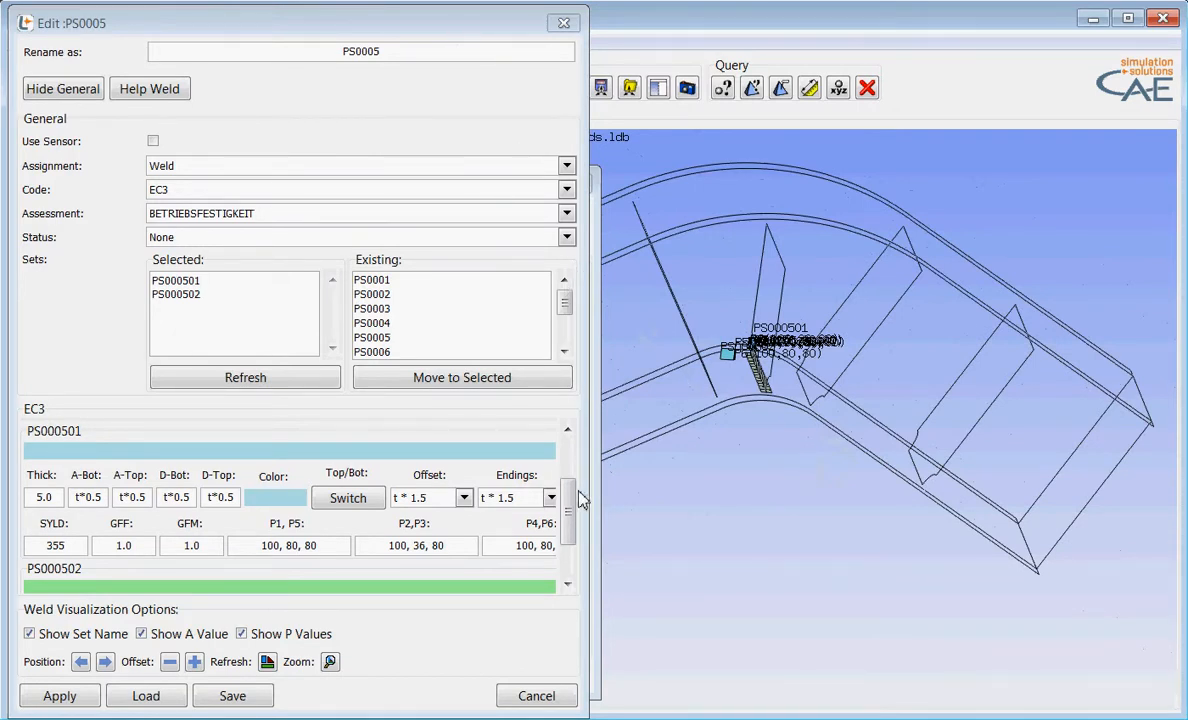
pyautogui.scroll(-3, 576, 535)
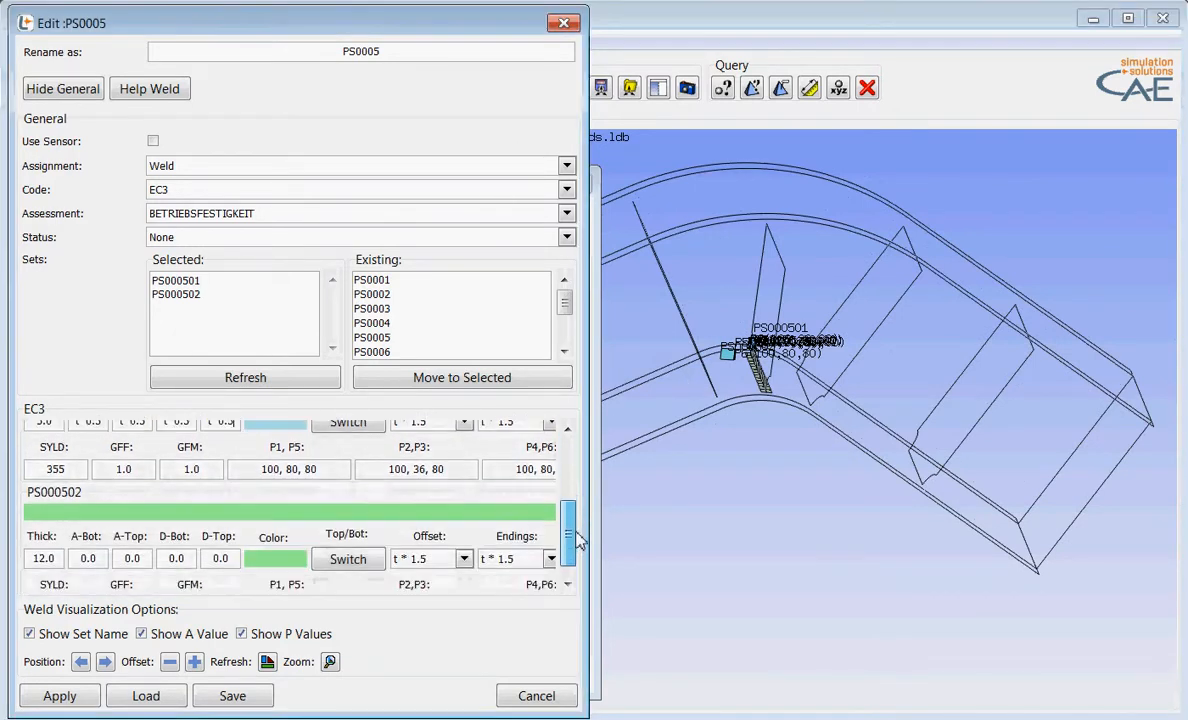
pyautogui.moveTo(745, 516); pyautogui.dragTo(746, 477, button='middle')
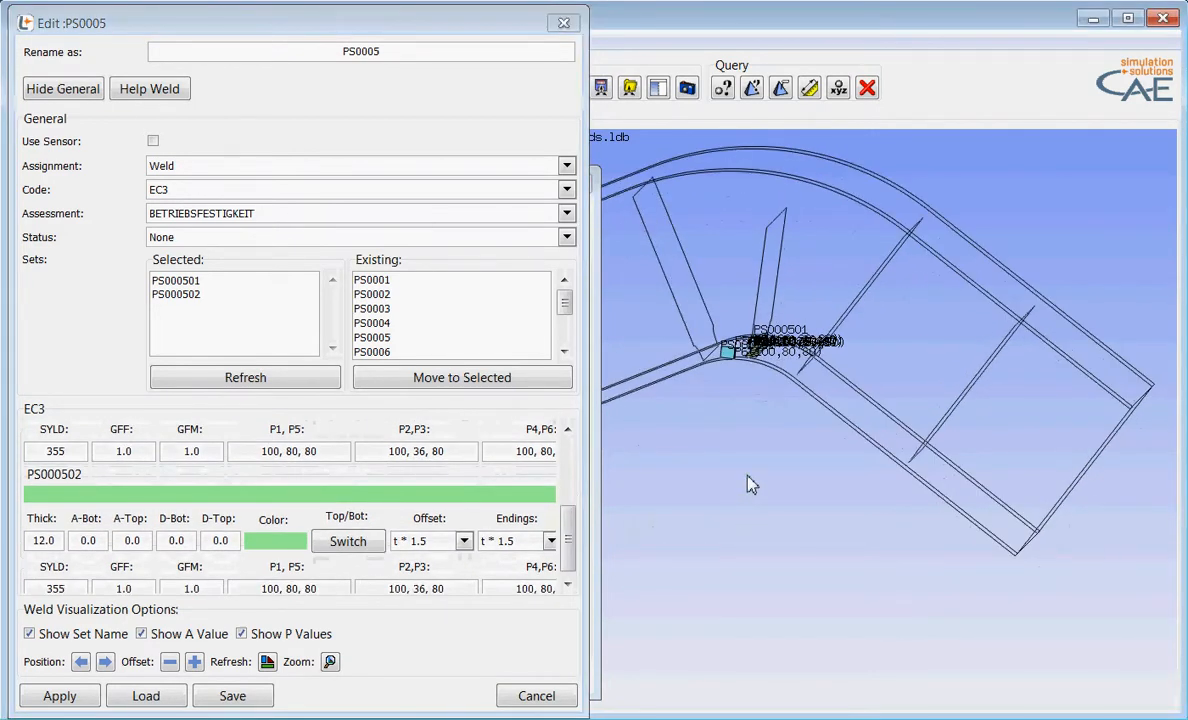
# Set the P4,P6 values of PS000502 to 100, 100, 80 and apply the edit to the selected setups.
pyautogui.scroll(-5, 715, 386)
pyautogui.scroll(-2, 723, 347)
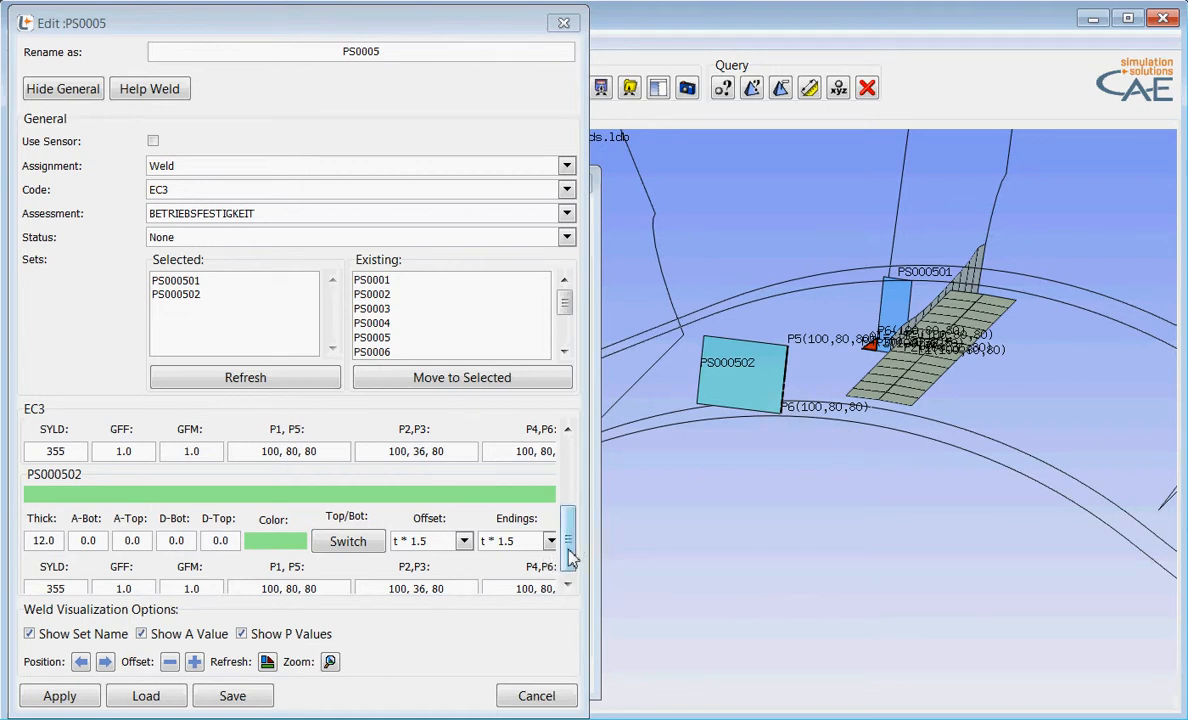
pyautogui.scroll(-1, 569, 570)
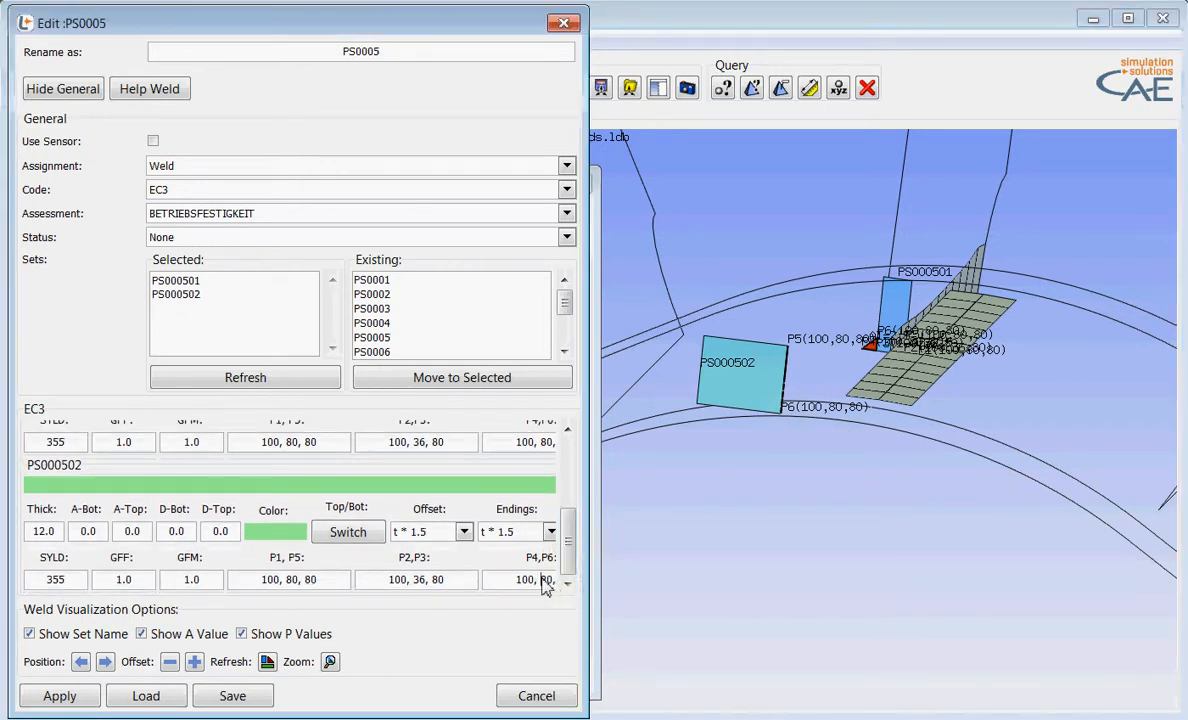
pyautogui.doubleClick(546, 580)
pyautogui.write('100')
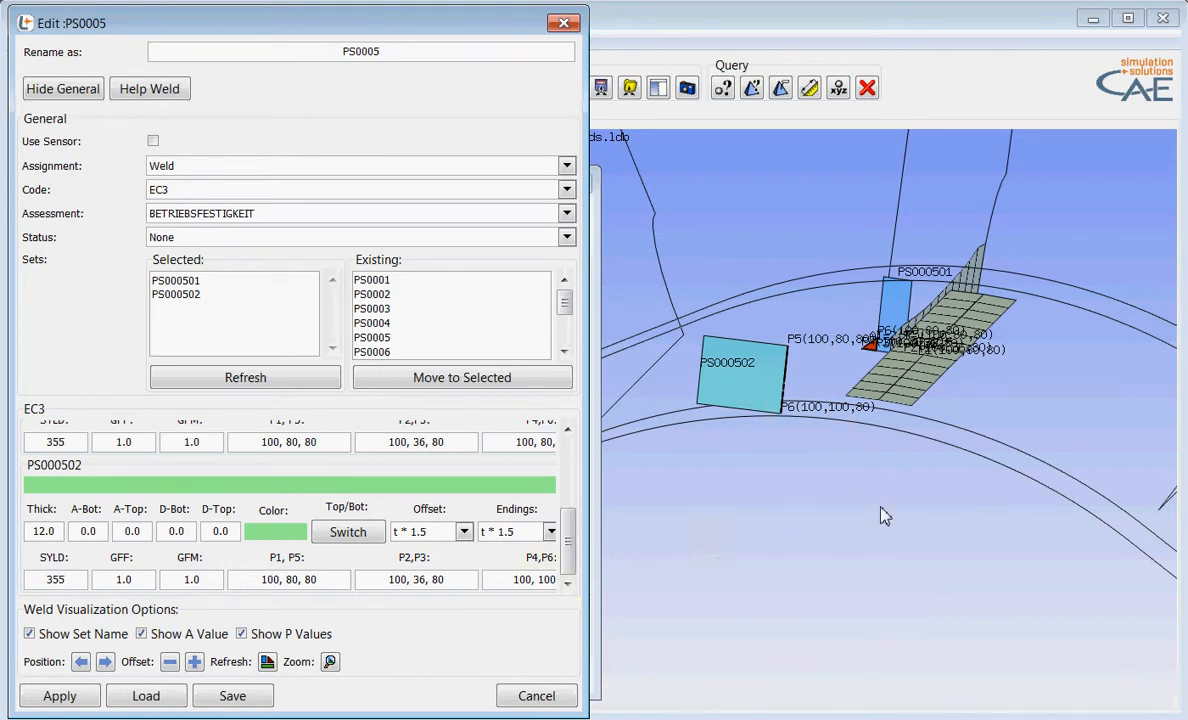
pyautogui.moveTo(884, 516)
pyautogui.mouseDown(button='middle')
pyautogui.moveTo(796, 525)
pyautogui.moveTo(877, 485)
pyautogui.moveTo(850, 345)
pyautogui.moveTo(862, 432)
pyautogui.moveTo(915, 459)
pyautogui.moveTo(895, 485)
pyautogui.moveTo(1090, 480)
pyautogui.mouseUp(button='middle')
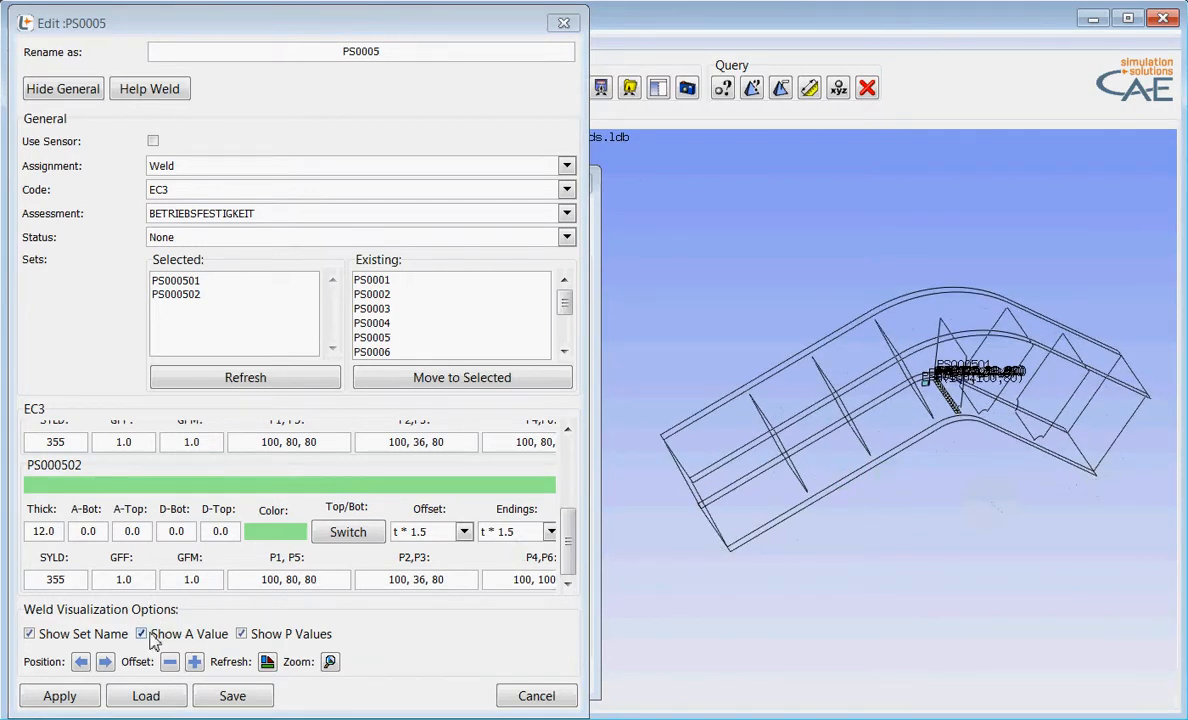
pyautogui.click(86, 697)
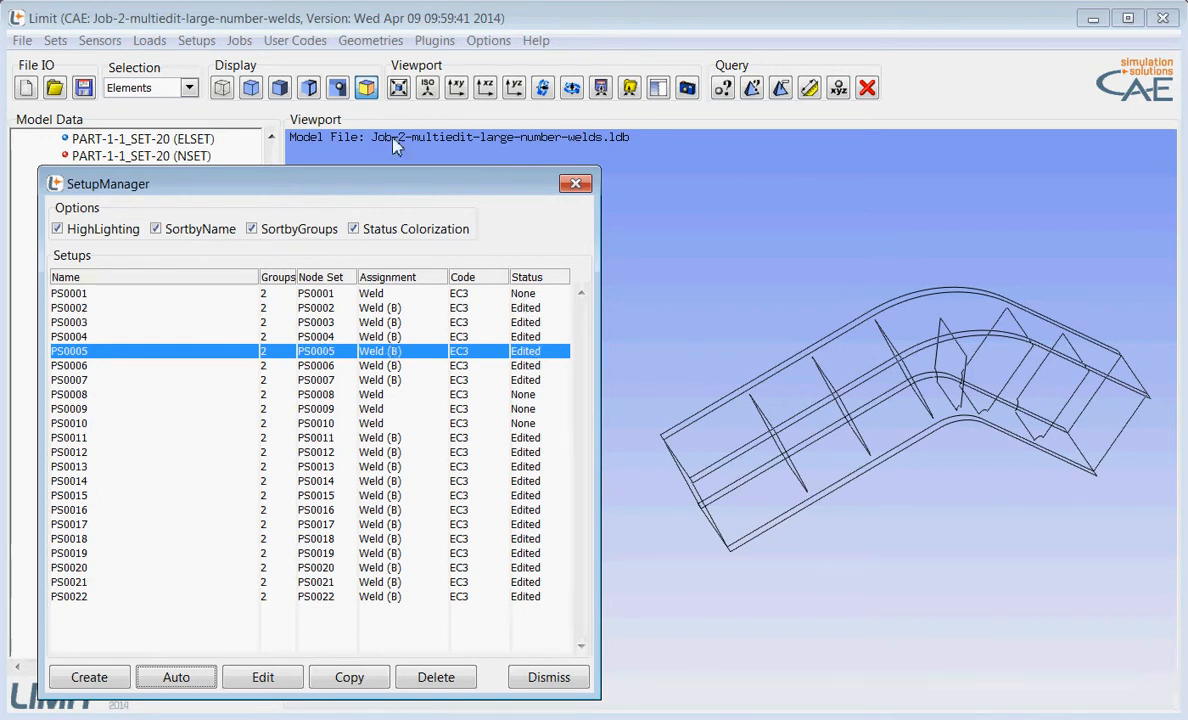
# Colour the model by setup status in shaded display and check which welds are edited.
pyautogui.click(366, 90)
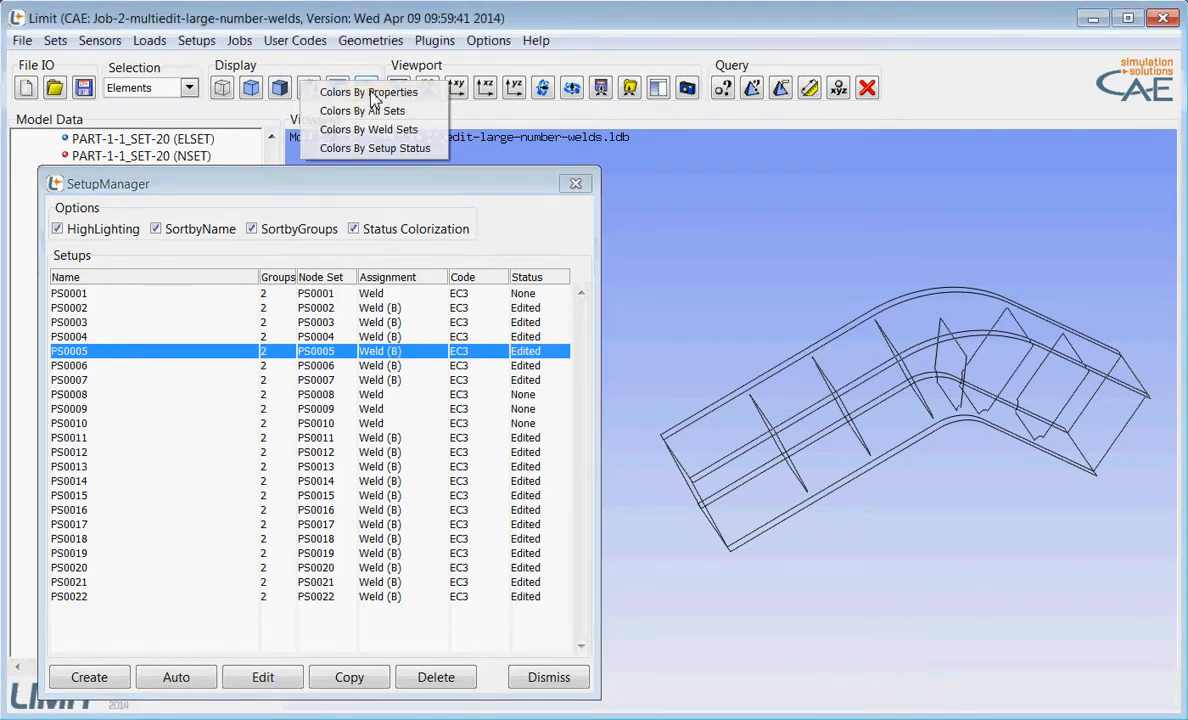
pyautogui.click(372, 149)
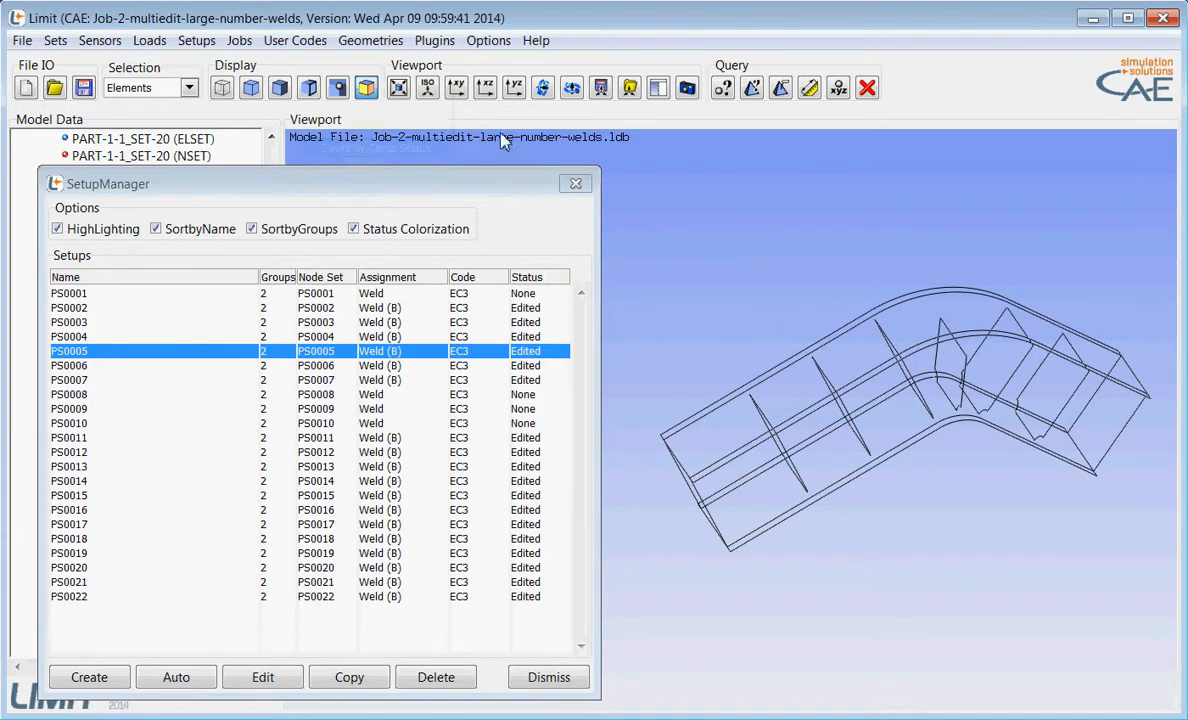
pyautogui.click(256, 85)
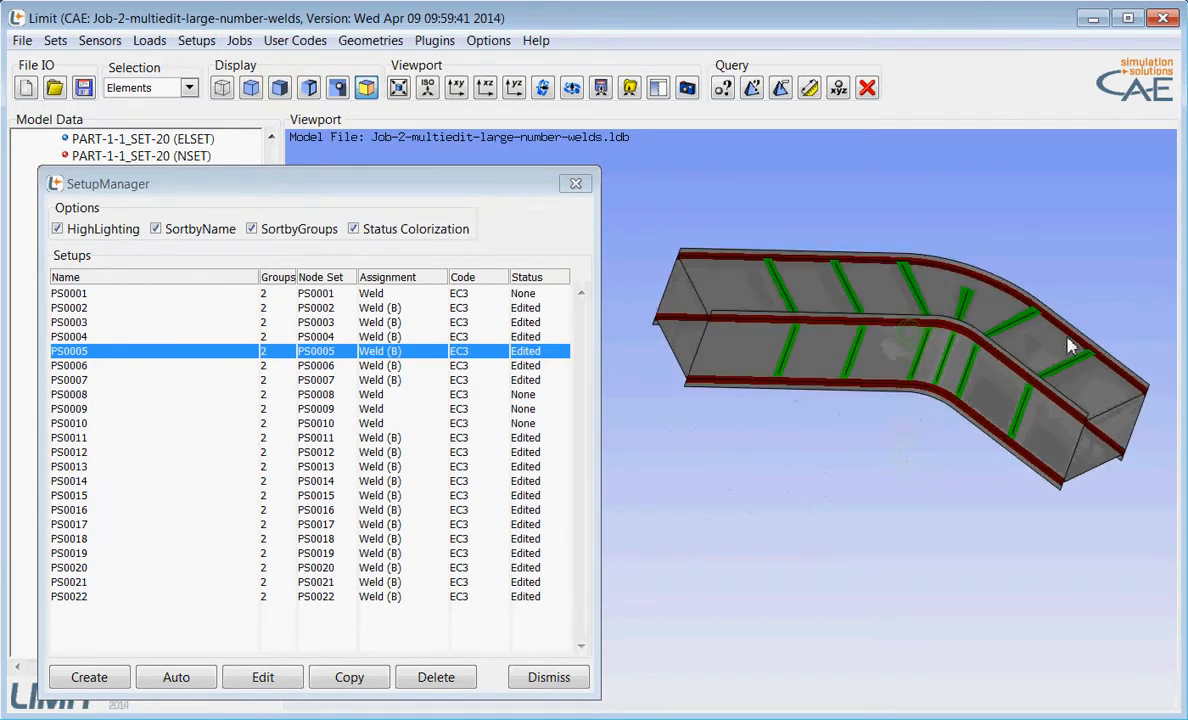
pyautogui.moveTo(1068, 338); pyautogui.dragTo(1033, 490, button='middle')
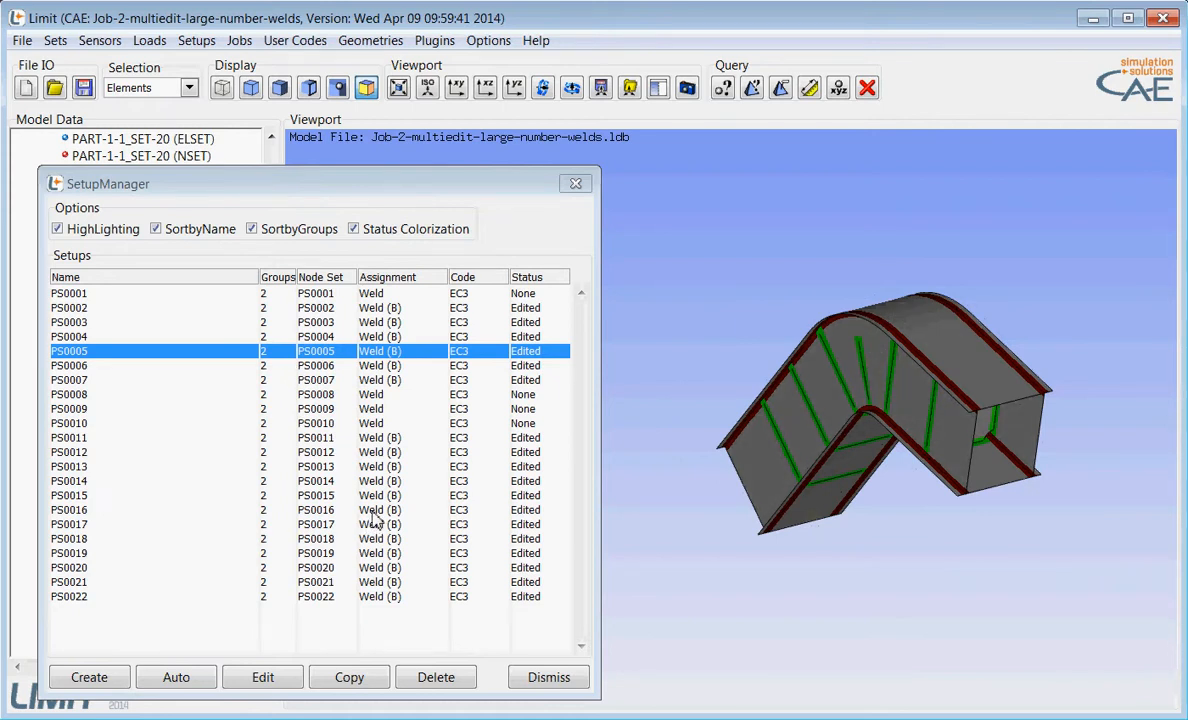
# Open setup PS0016 and zoom to its weld to check the multi-edited parameters, closing it without changes.
pyautogui.doubleClick(63, 511)
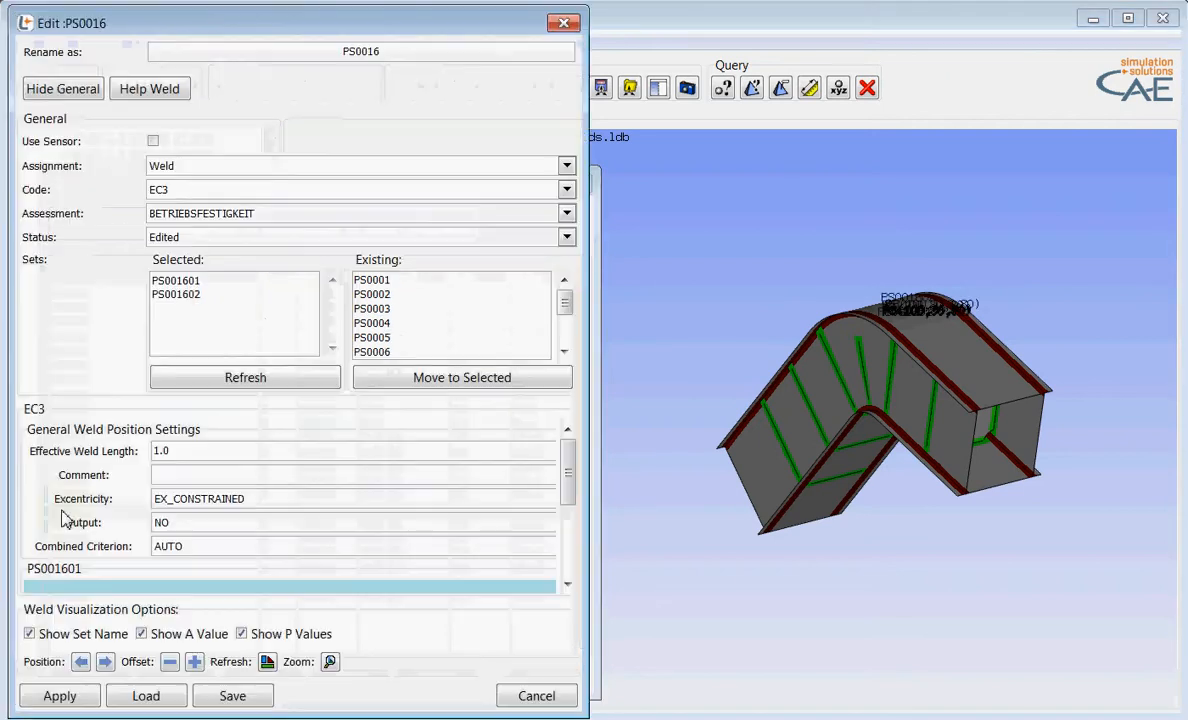
pyautogui.click(329, 663)
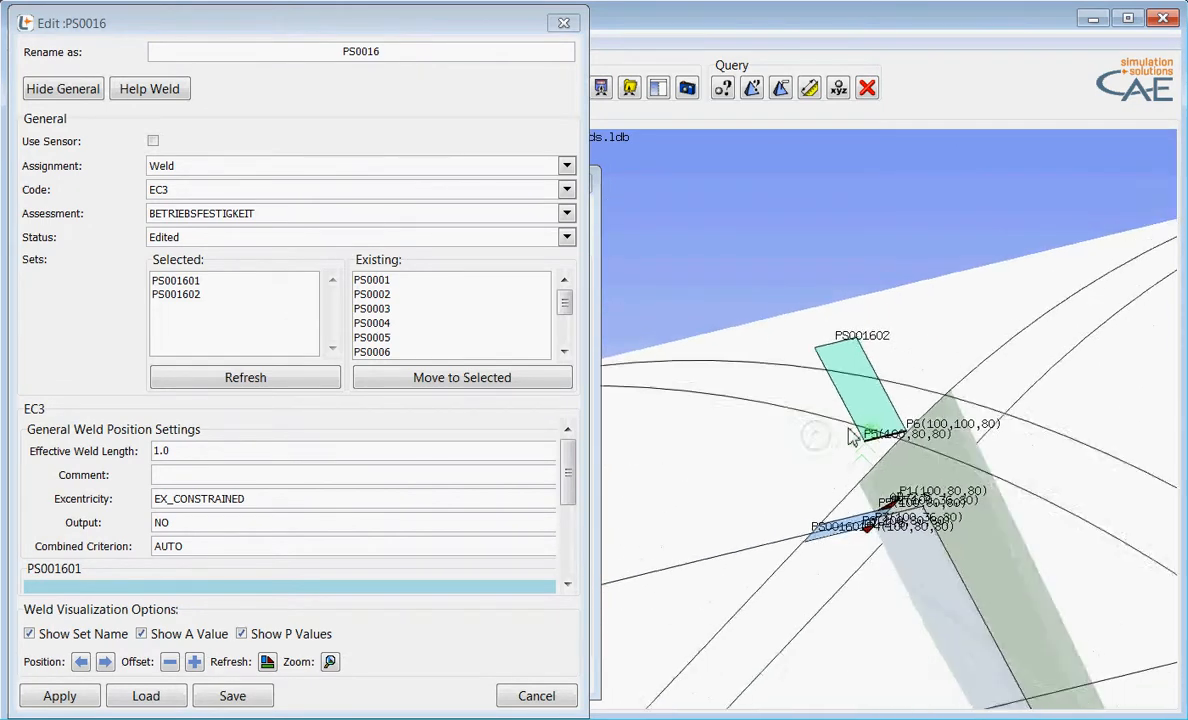
pyautogui.moveTo(848, 429); pyautogui.dragTo(875, 452, button='middle')
pyautogui.scroll(5, 846, 350)
pyautogui.scroll(5, 900, 430)
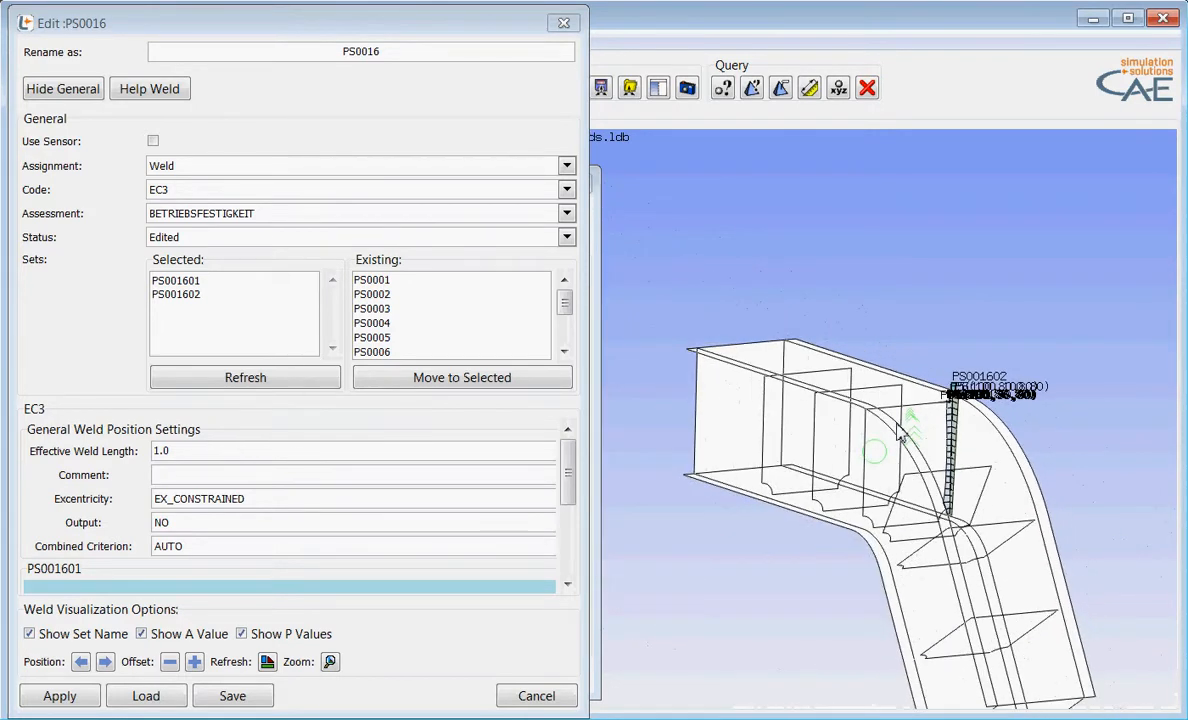
pyautogui.moveTo(735, 435); pyautogui.dragTo(855, 515, button='middle')
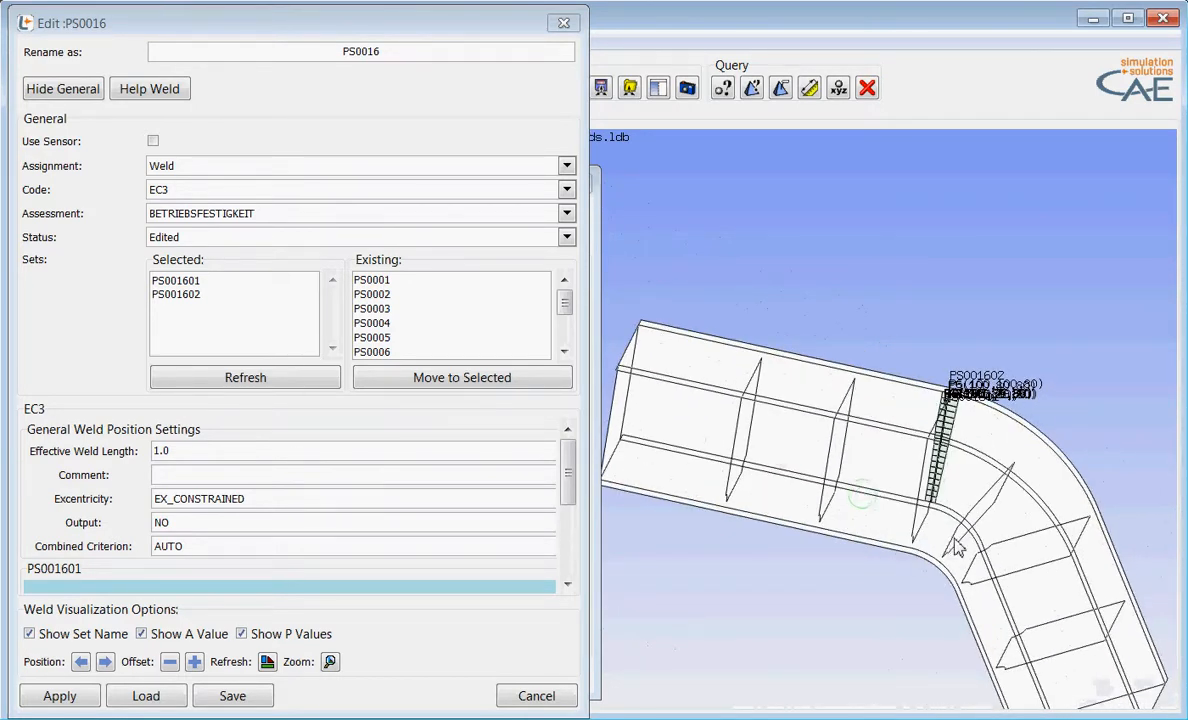
pyautogui.click(530, 696)
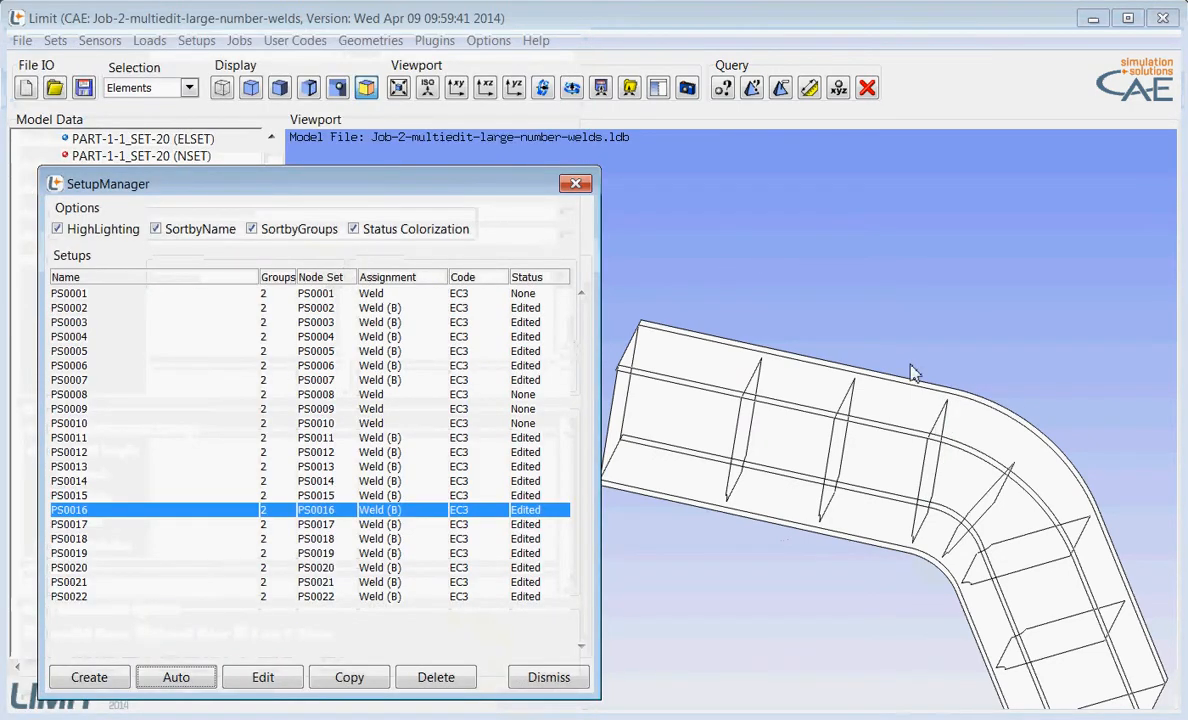
# Select the longitudinal weld setups PS0001 and PS0008 and open a multi-edit based on PS0001.
pyautogui.moveTo(734, 520)
pyautogui.mouseDown(button='middle')
pyautogui.moveTo(812, 491)
pyautogui.moveTo(905, 595)
pyautogui.moveTo(800, 550)
pyautogui.moveTo(822, 352)
pyautogui.moveTo(944, 468)
pyautogui.moveTo(928, 456)
pyautogui.moveTo(963, 398)
pyautogui.moveTo(1012, 370)
pyautogui.mouseUp(button='middle')
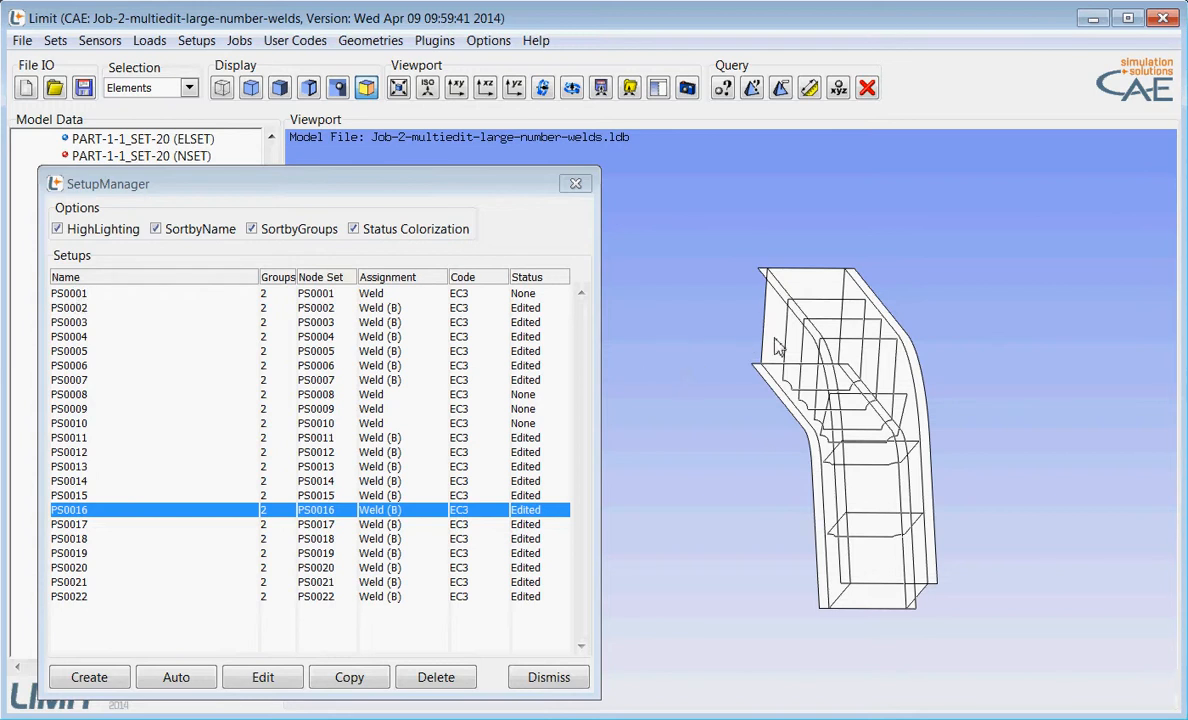
pyautogui.click(71, 295)
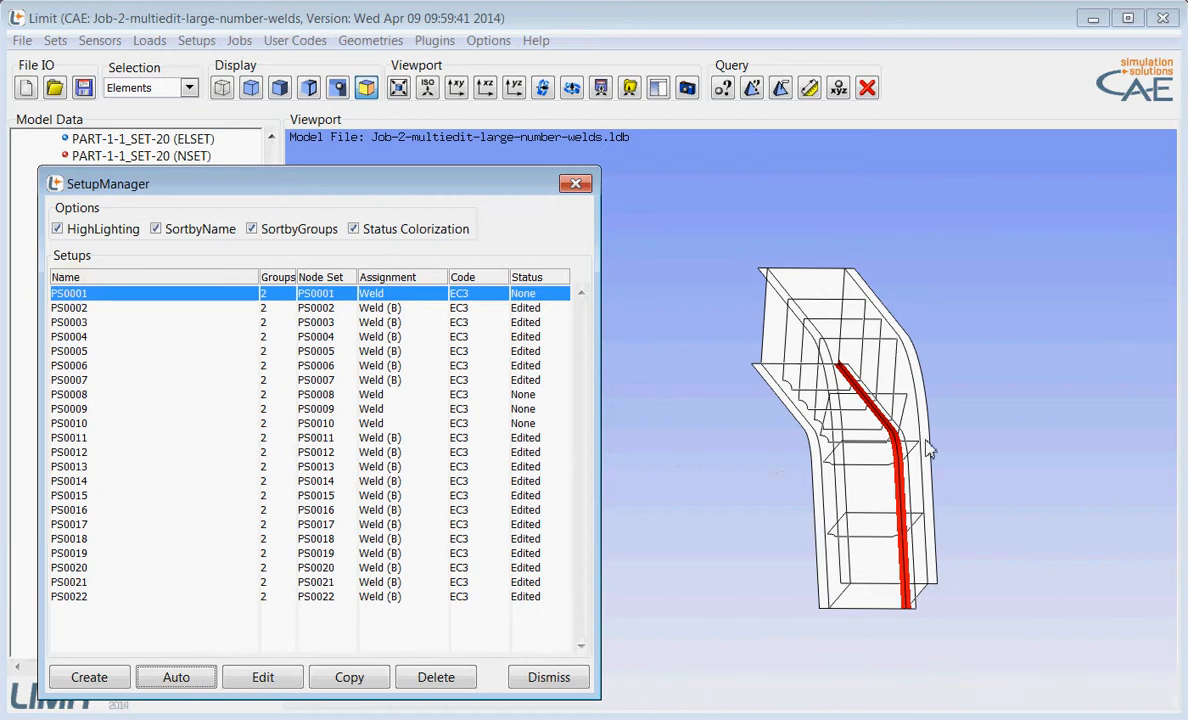
pyautogui.keyDown('ctrl'); pyautogui.click(78, 396); pyautogui.keyUp('ctrl')
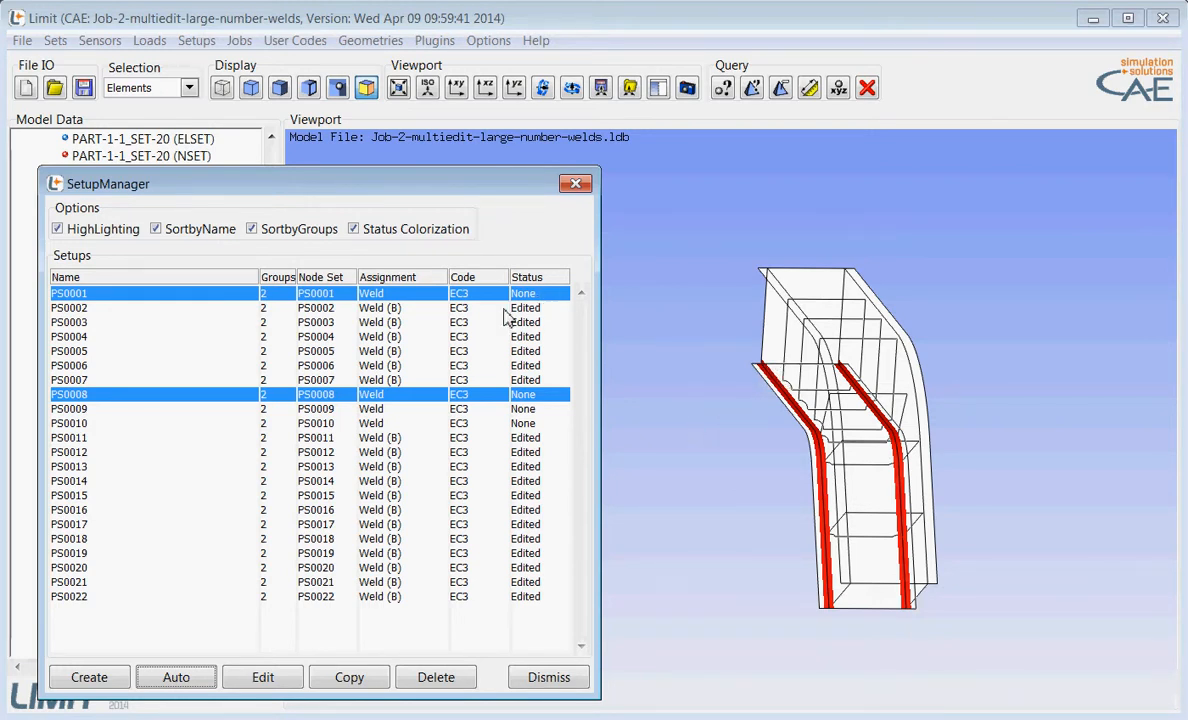
pyautogui.rightClick(117, 298)
pyautogui.click(140, 284)
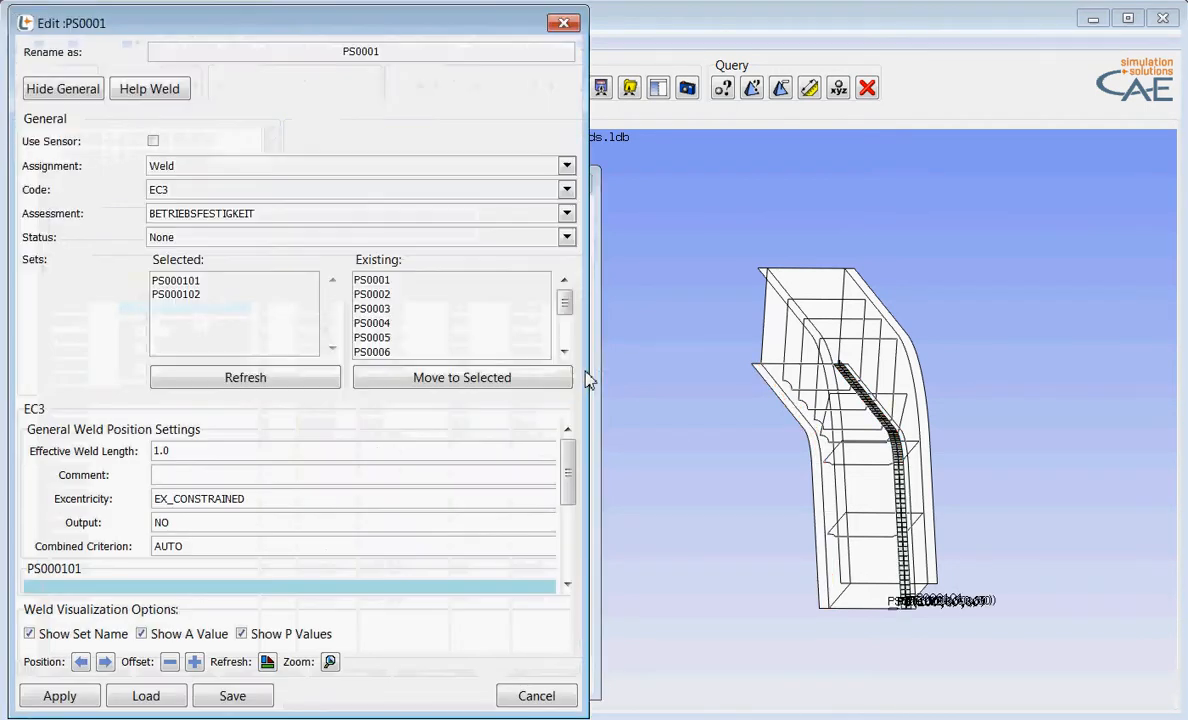
# Zoom to the weld, set A-Bot and A-Top of PS000101 to t*0.5, and apply the edit to both setups.
pyautogui.click(331, 664)
pyautogui.scroll(8, 922, 522)
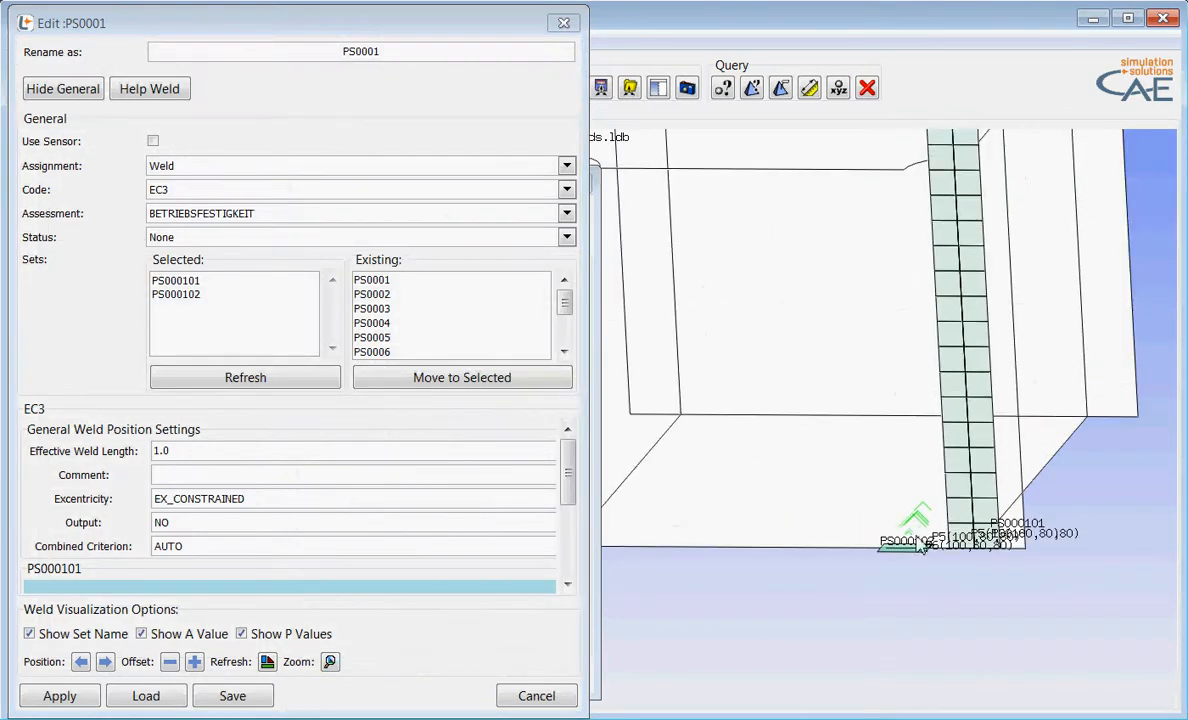
pyautogui.moveTo(919, 541); pyautogui.dragTo(1022, 490, button='middle')
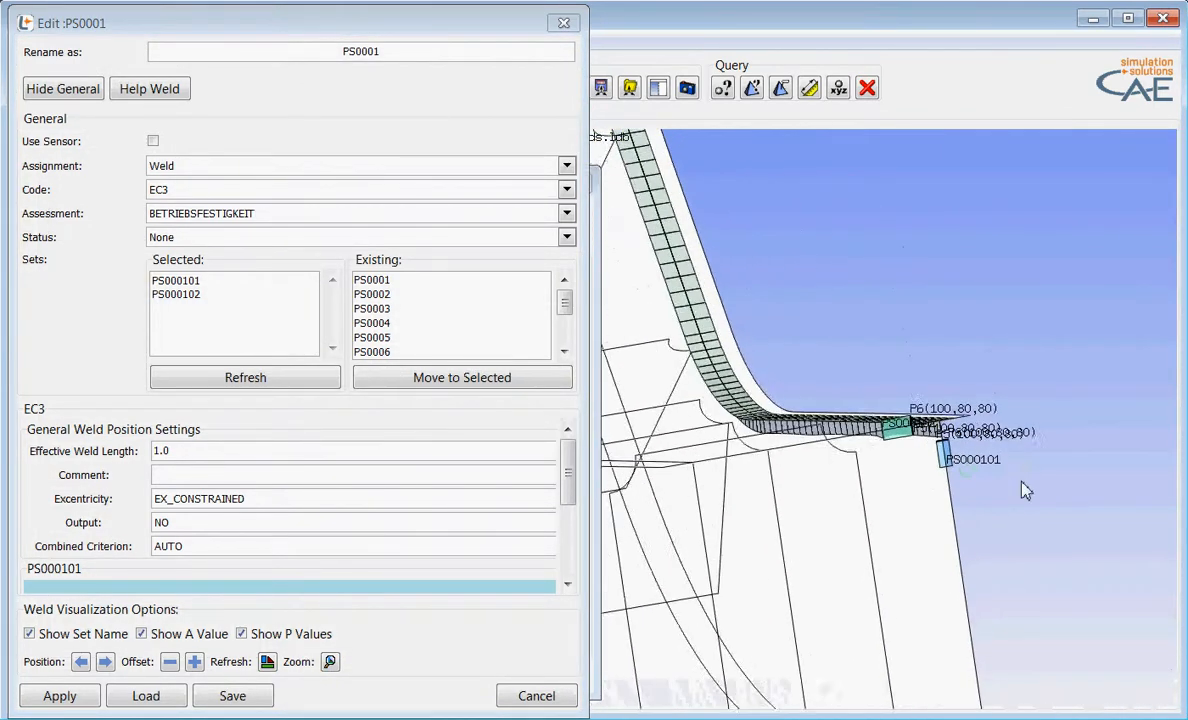
pyautogui.scroll(-4, 1021, 482)
pyautogui.moveTo(875, 448); pyautogui.dragTo(754, 465, button='middle')
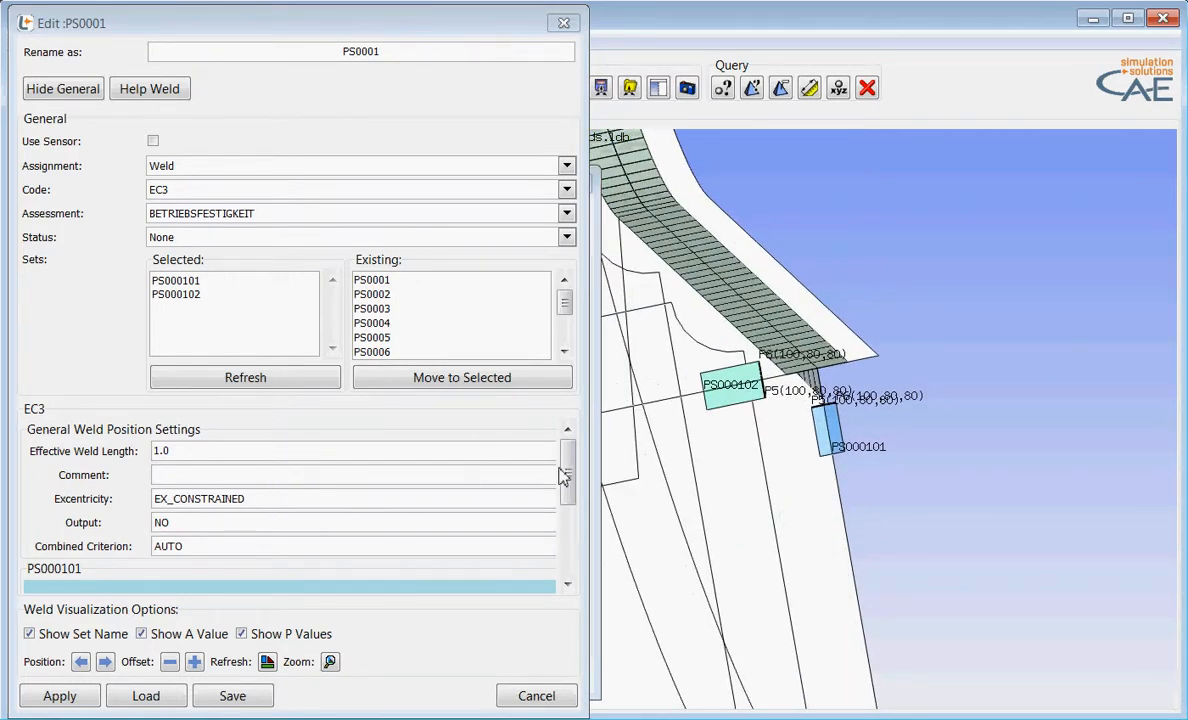
pyautogui.moveTo(563, 476); pyautogui.dragTo(572, 510)
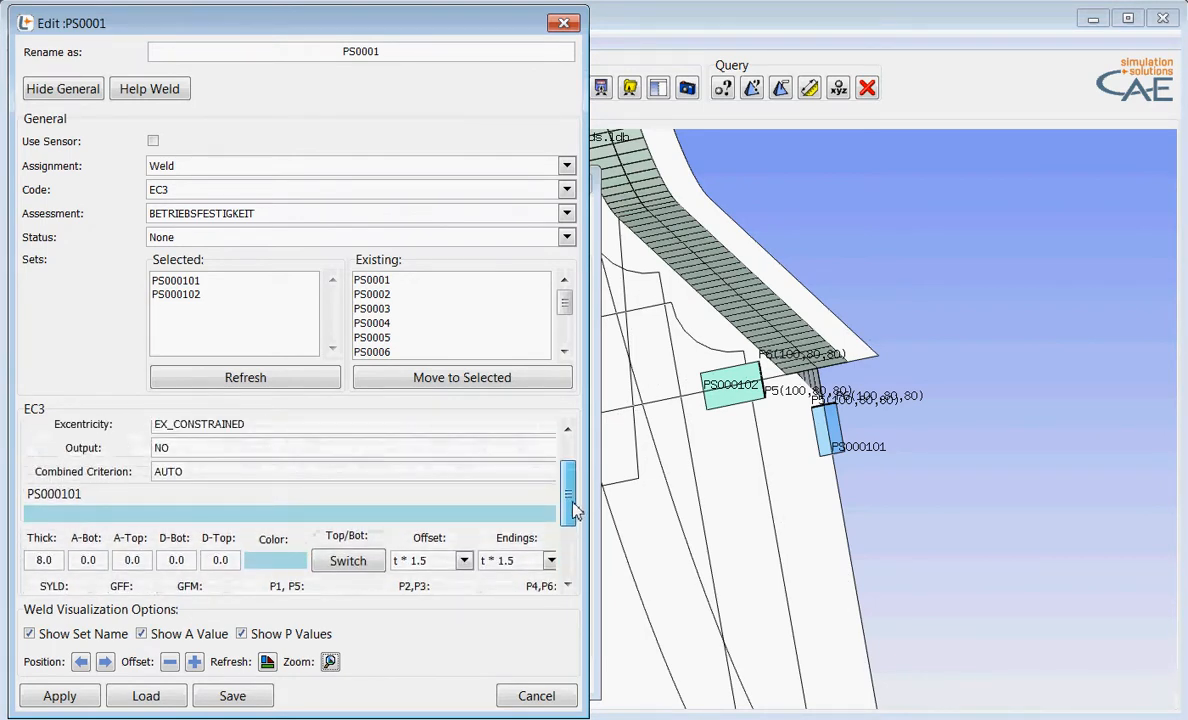
pyautogui.click(88, 562)
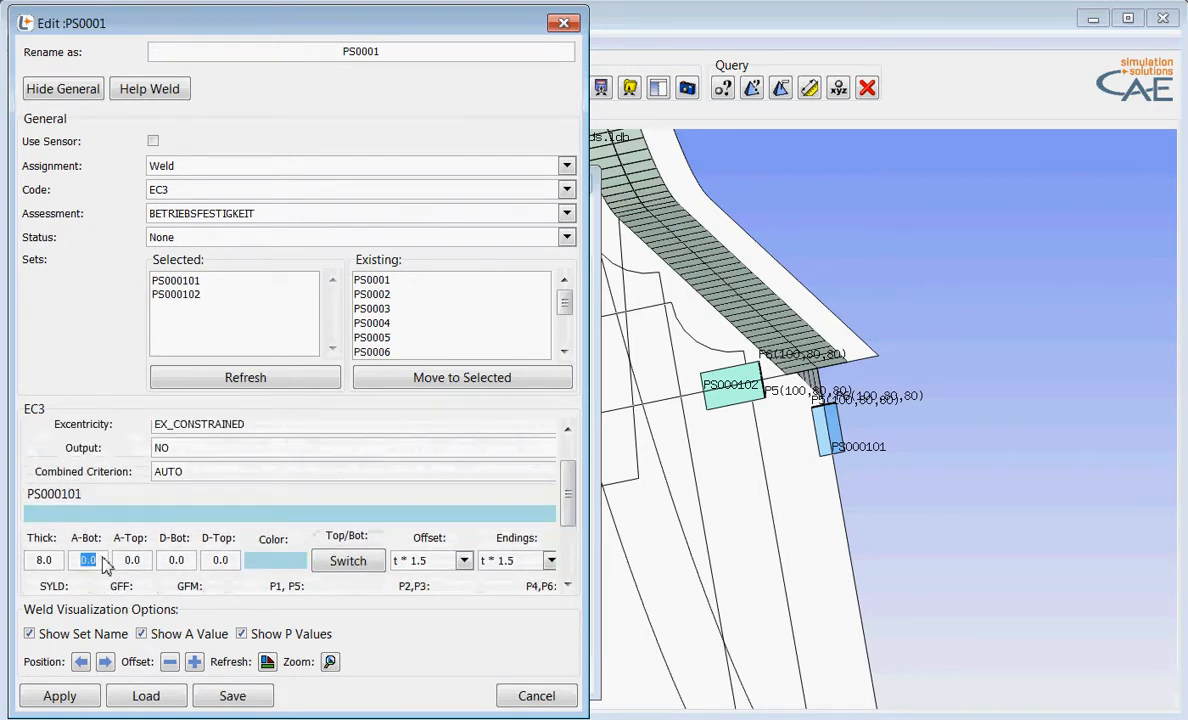
pyautogui.write('t*')
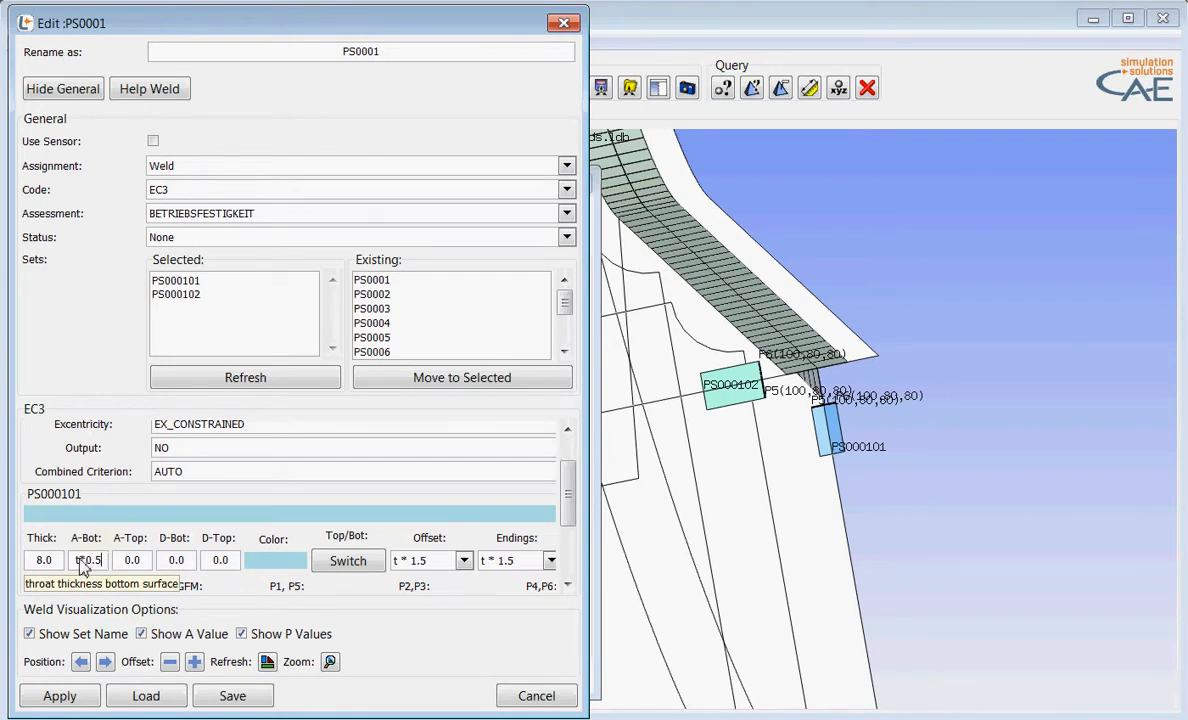
pyautogui.moveTo(77, 562); pyautogui.dragTo(107, 563)
pyautogui.hotkey('ctrl', 'c')
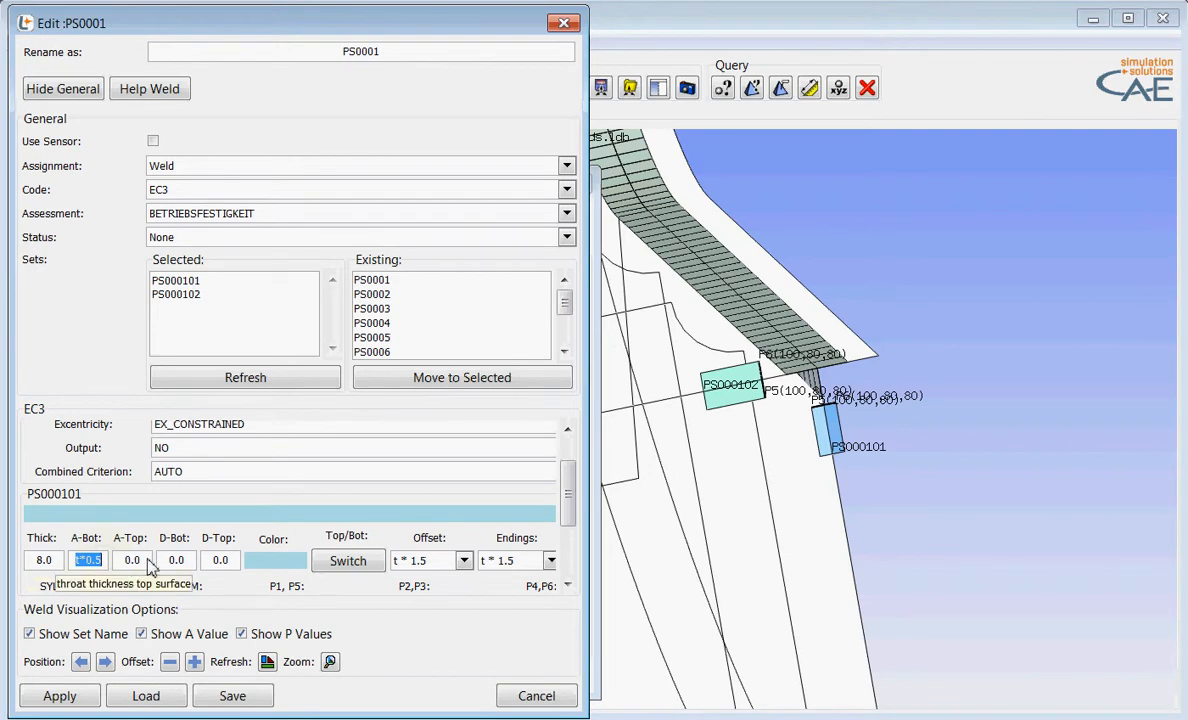
pyautogui.doubleClick(141, 566)
pyautogui.hotkey('ctrl', 'v')
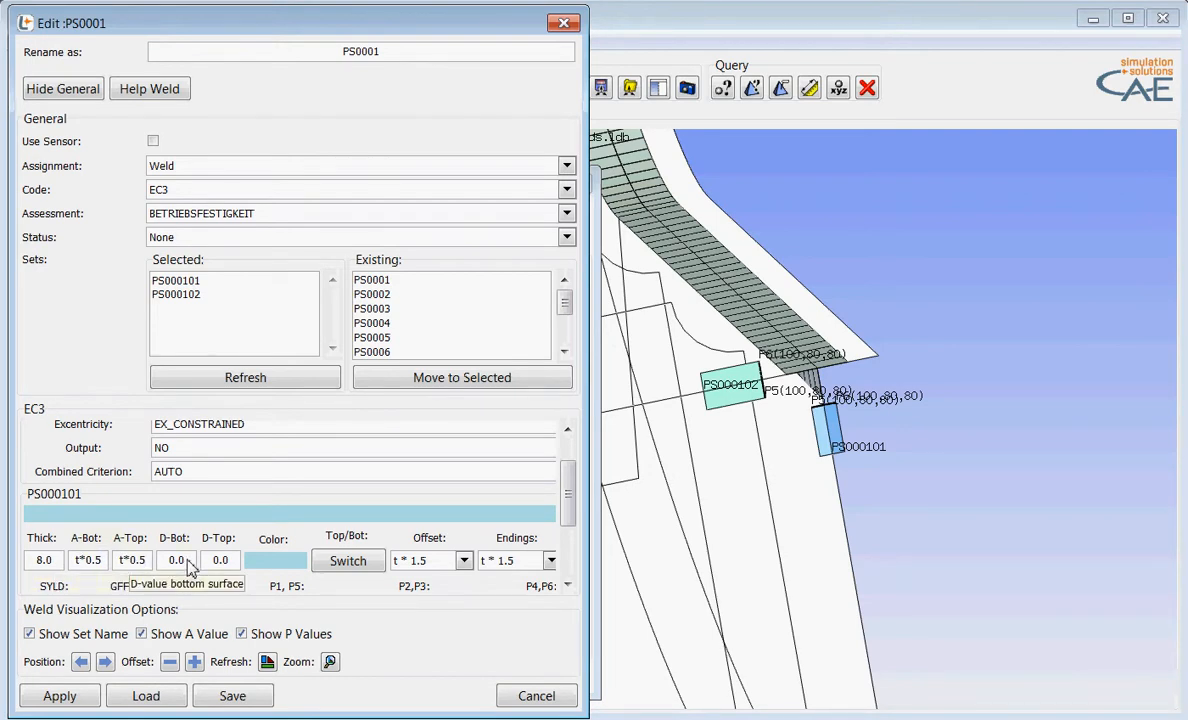
pyautogui.click(73, 700)
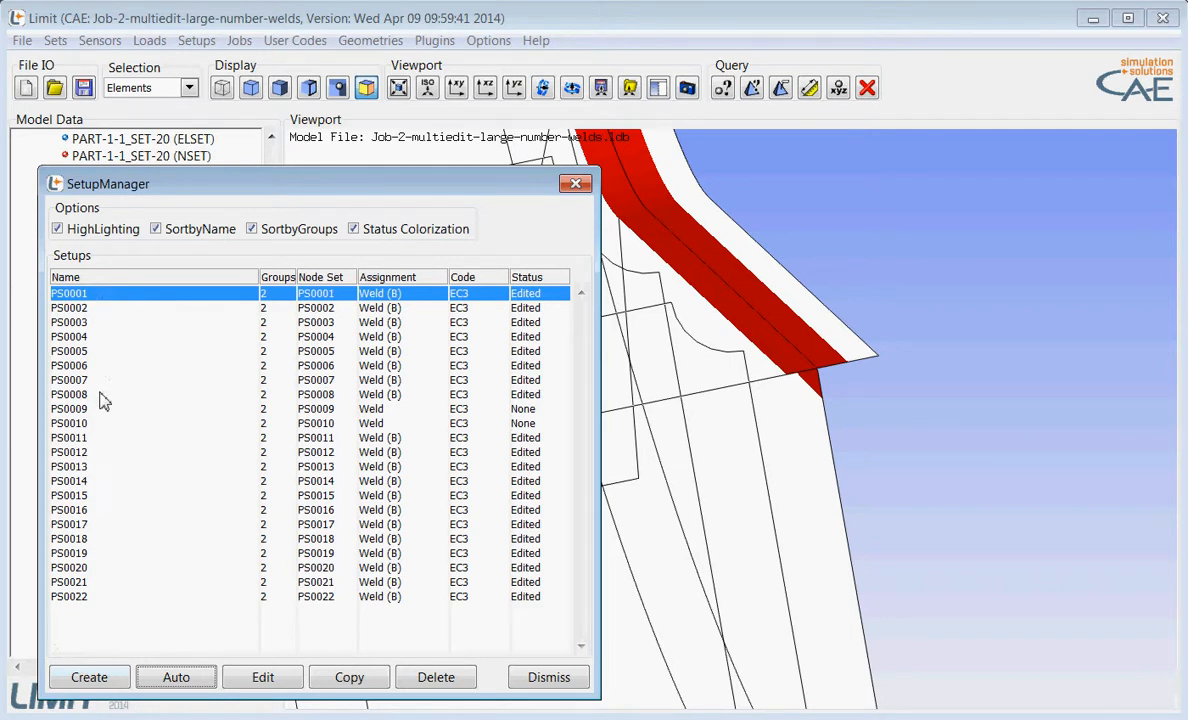
# Reopen the multi-edit of PS0001 and PS0008 and set the P4,P6 values of PS000102 to 100, 100, 80.
pyautogui.keyDown('ctrl'); pyautogui.click(66, 396); pyautogui.keyUp('ctrl')
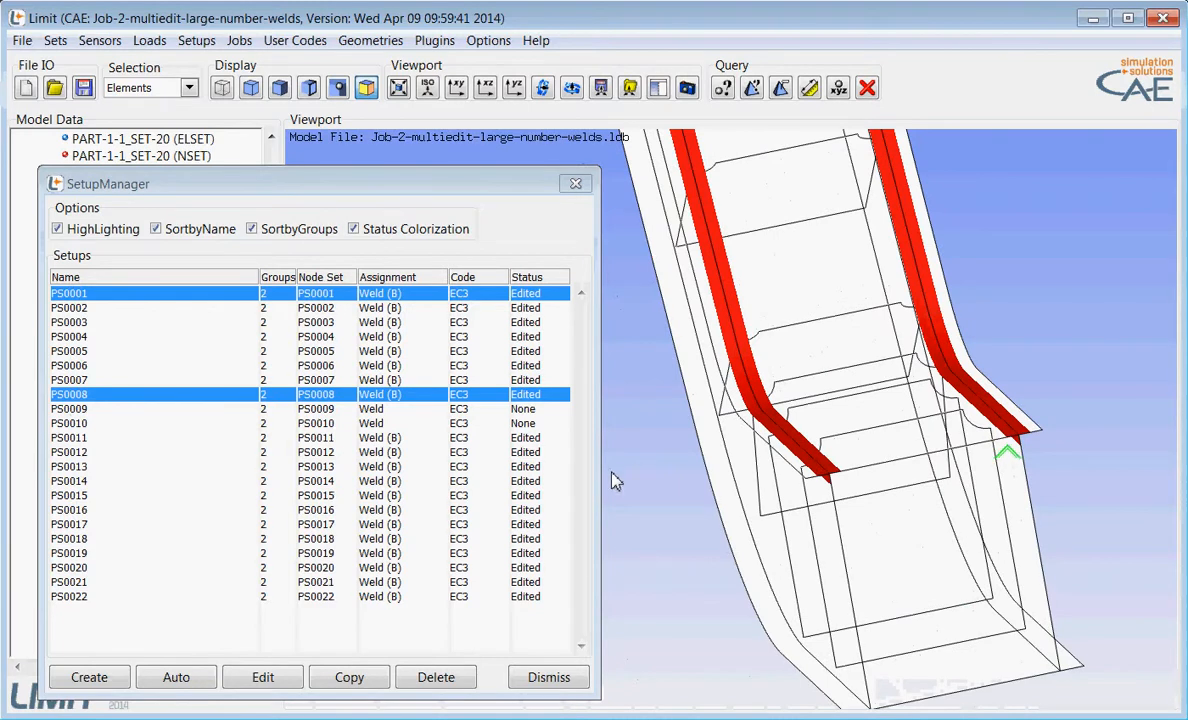
pyautogui.rightClick(228, 292)
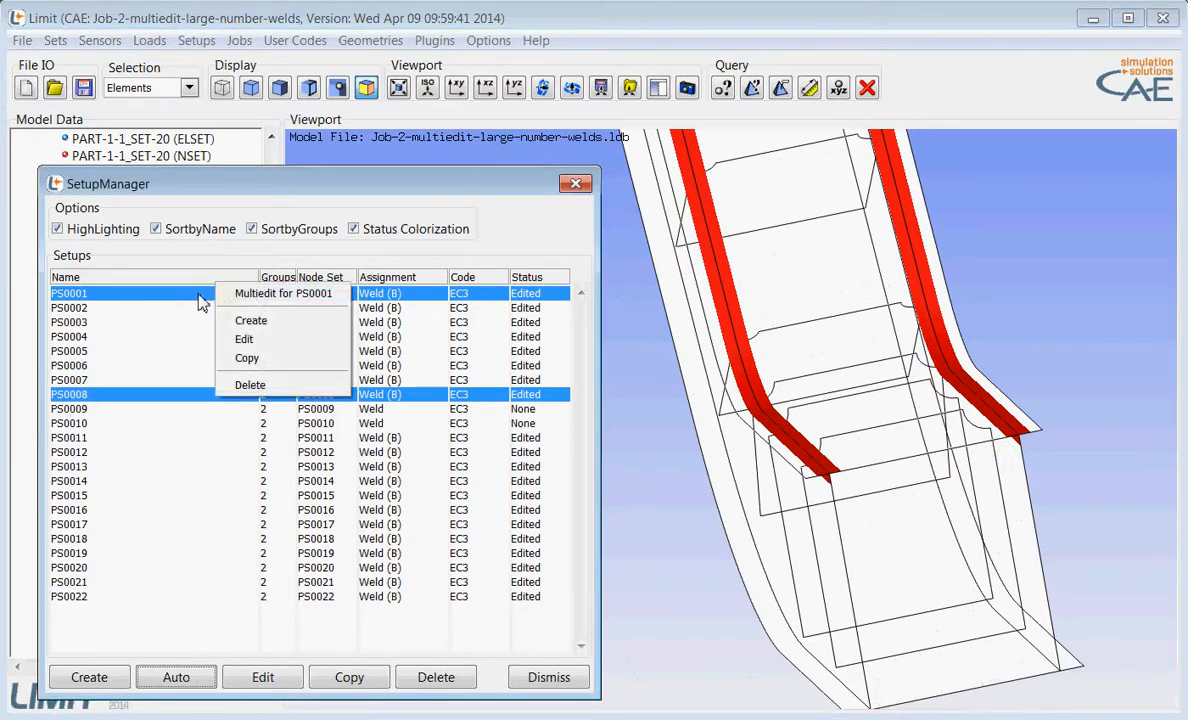
pyautogui.click(271, 297)
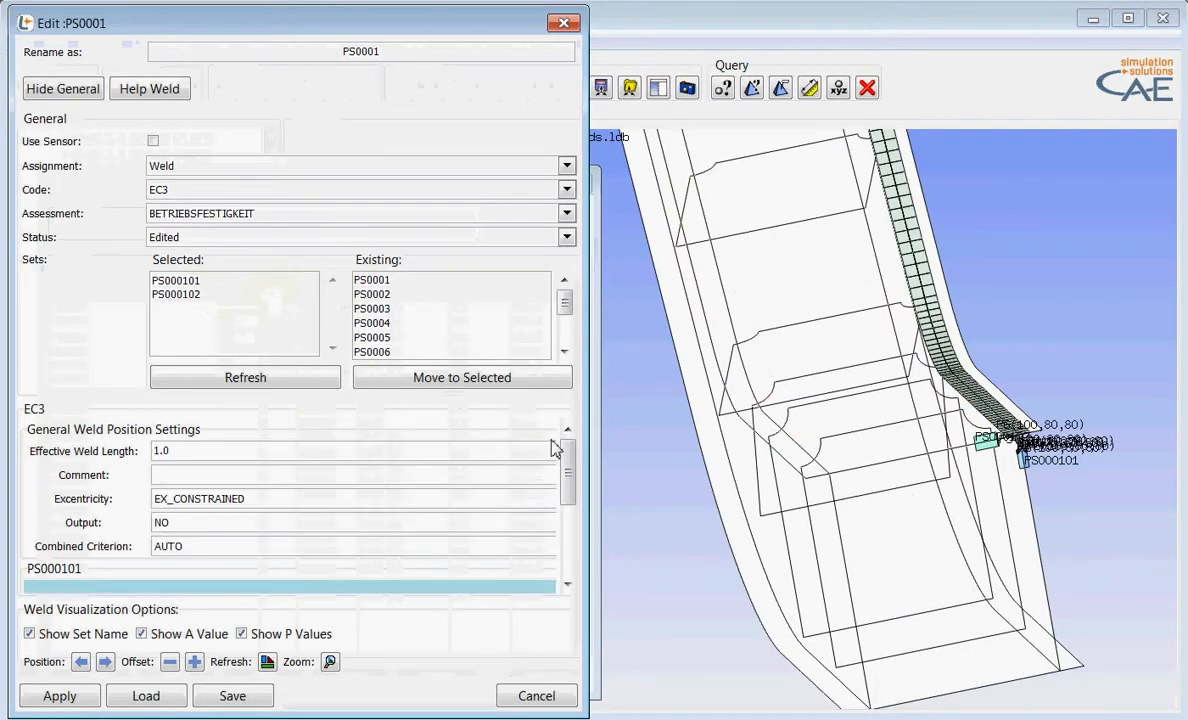
pyautogui.moveTo(566, 490); pyautogui.dragTo(570, 555)
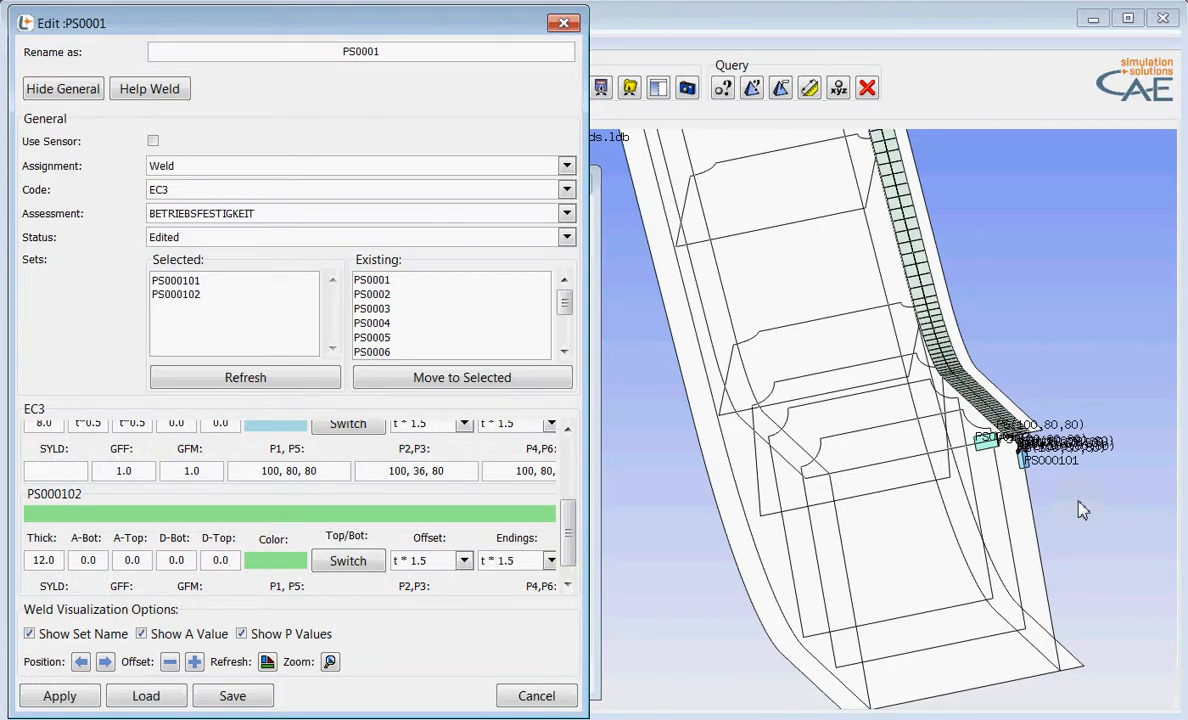
pyautogui.scroll(6, 1079, 509)
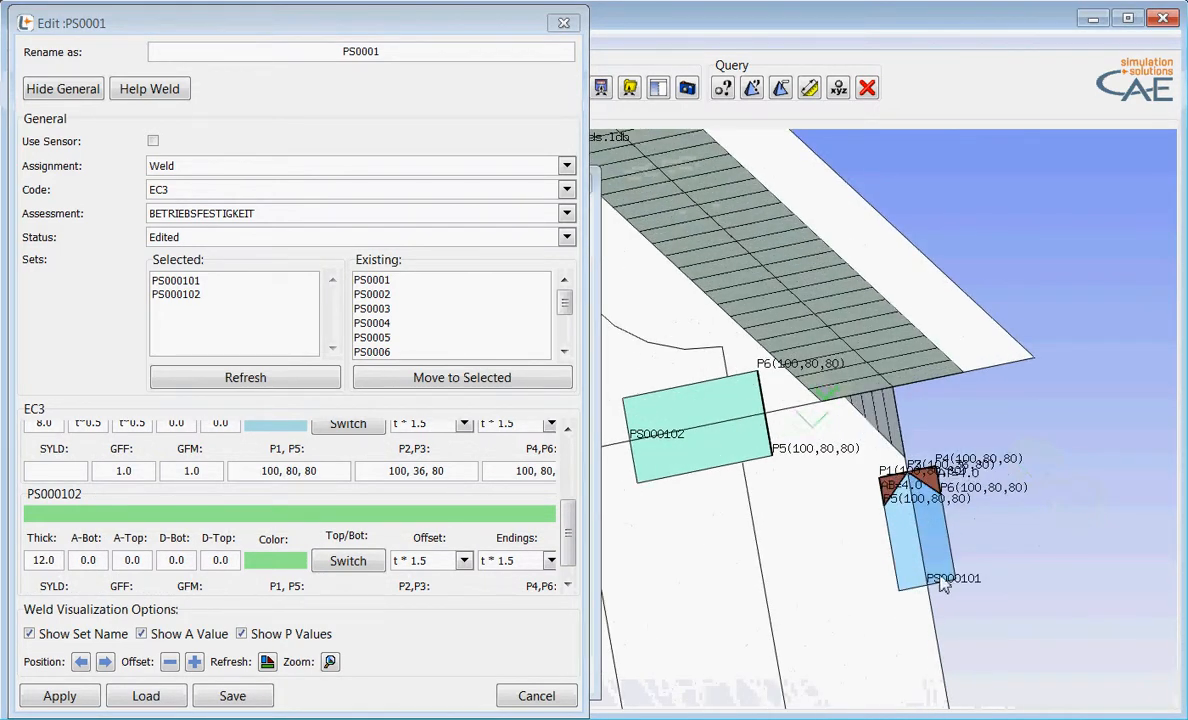
pyautogui.click(567, 585)
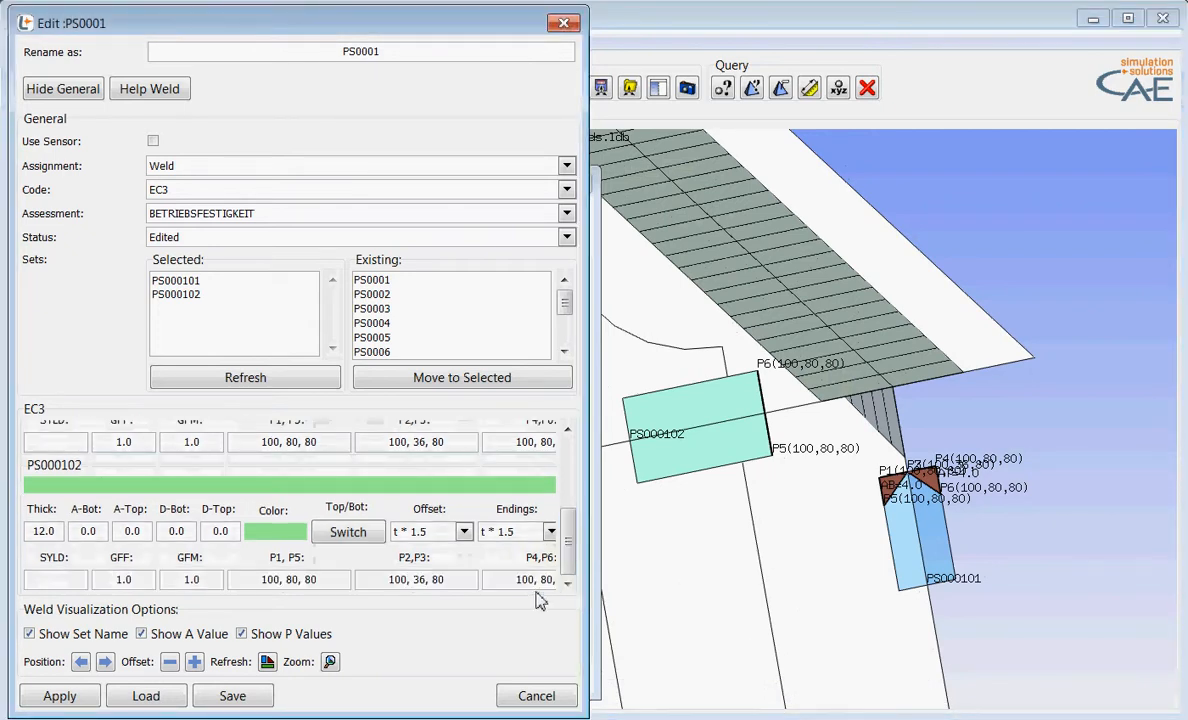
pyautogui.write('100')
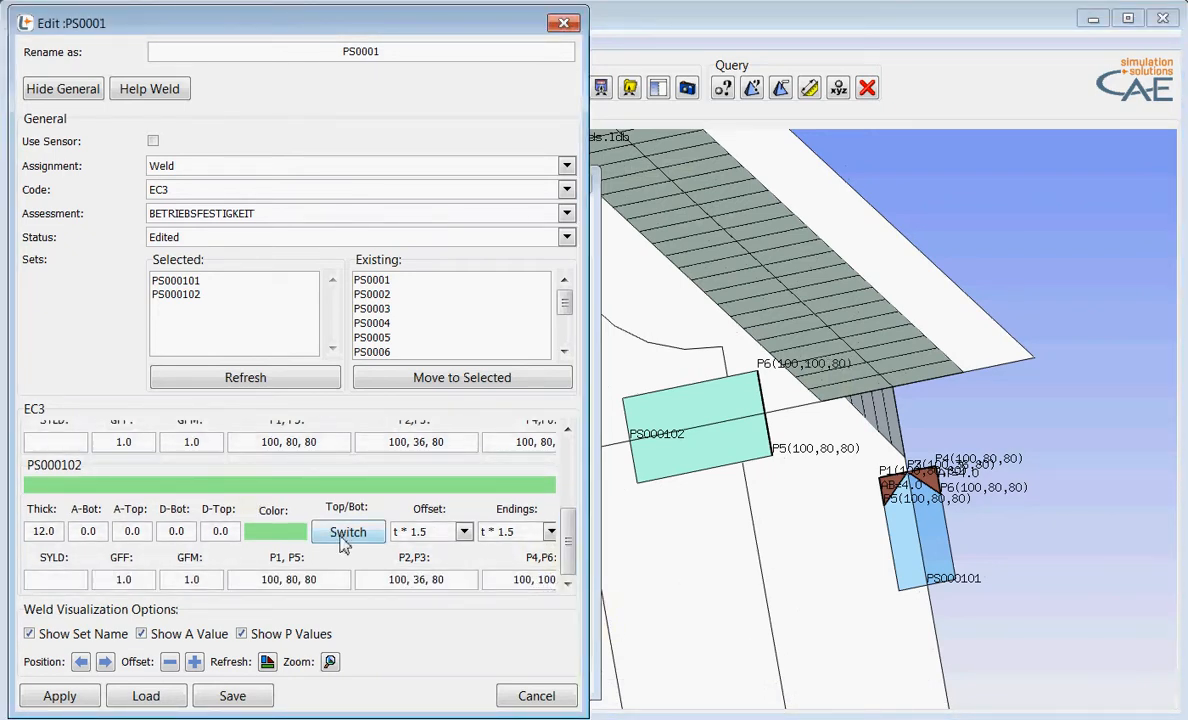
# Set the yield stress of PS000101 and PS000102 to 355 and apply the multi-edit.
pyautogui.click(65, 442)
pyautogui.write('355')
pyautogui.click(55, 580)
pyautogui.write('355')
pyautogui.click(60, 697)
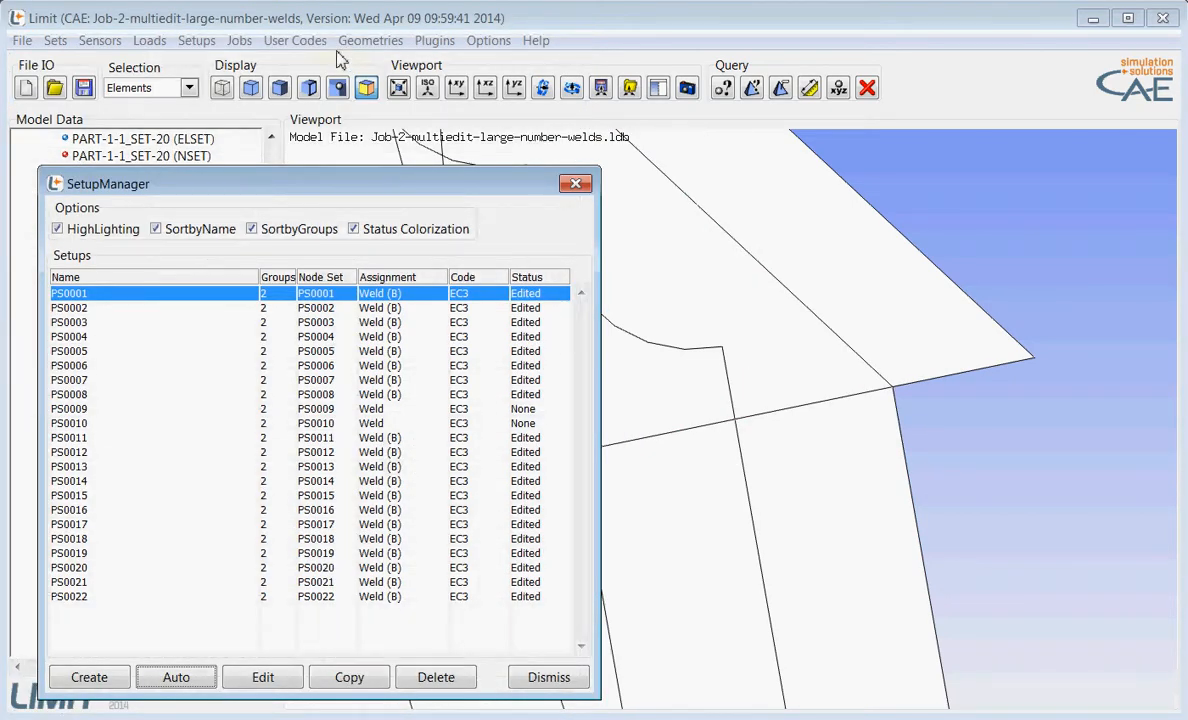
# Color the model by setup status and bring the whole curved beam into view.
pyautogui.click(338, 86)
pyautogui.click(414, 147)
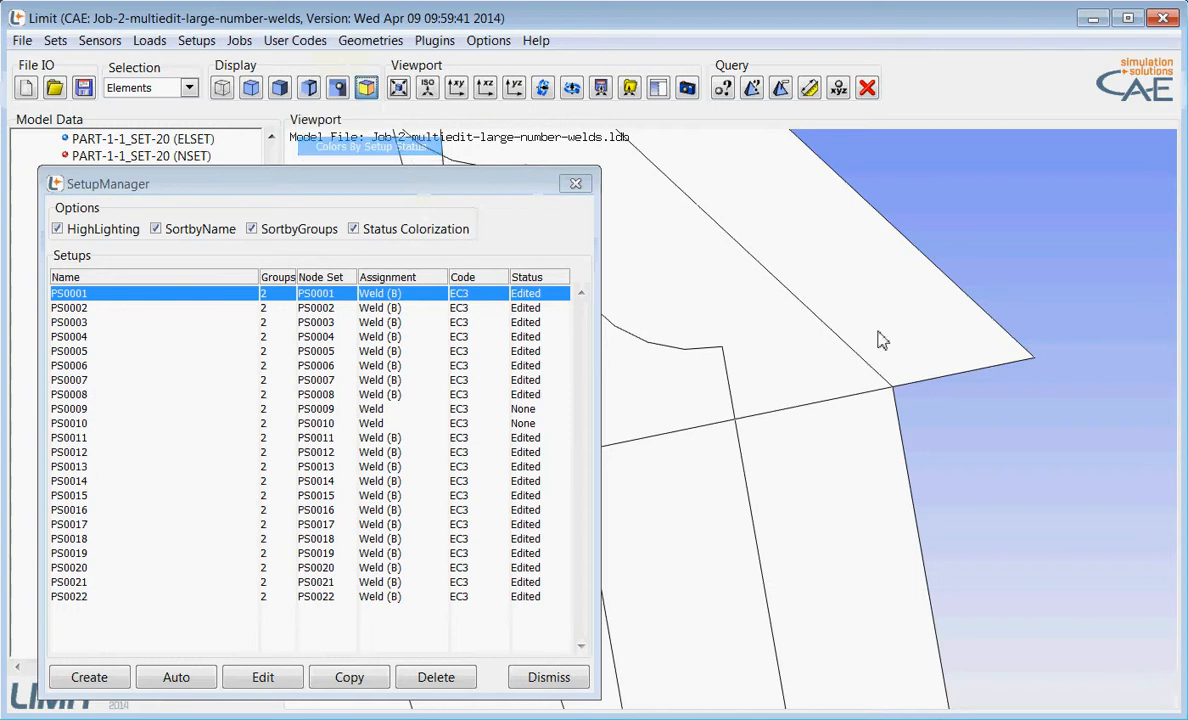
pyautogui.click(1017, 418)
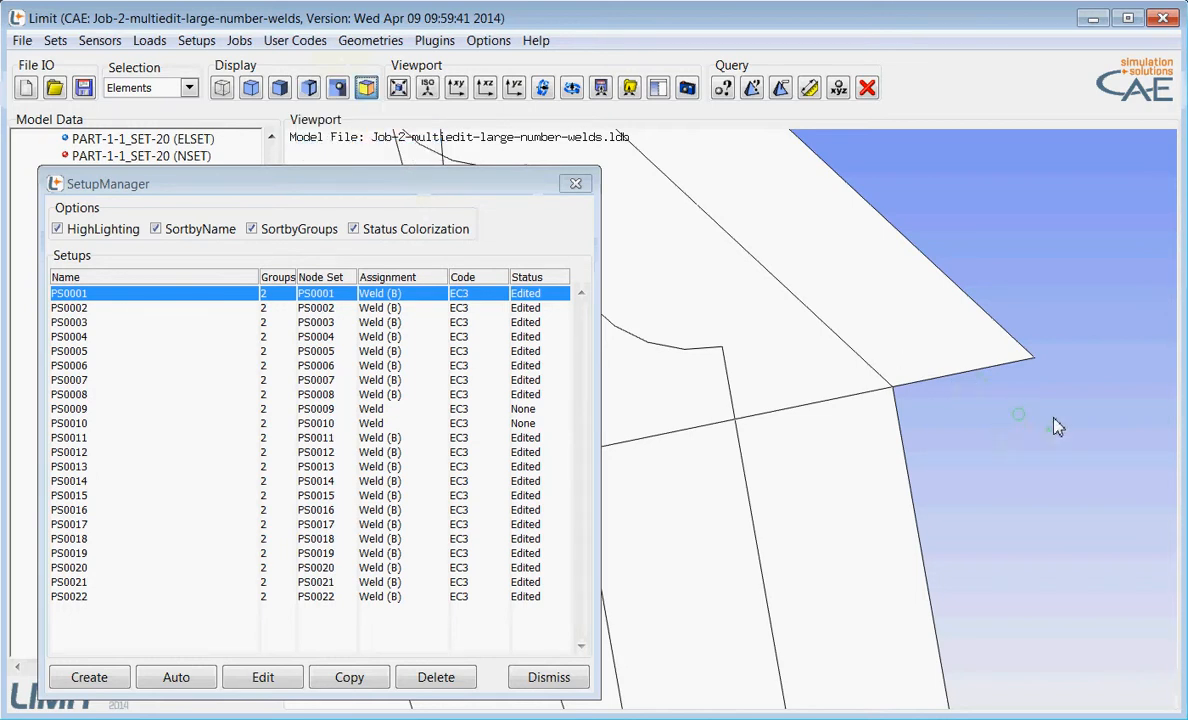
pyautogui.scroll(3, 1066, 404)
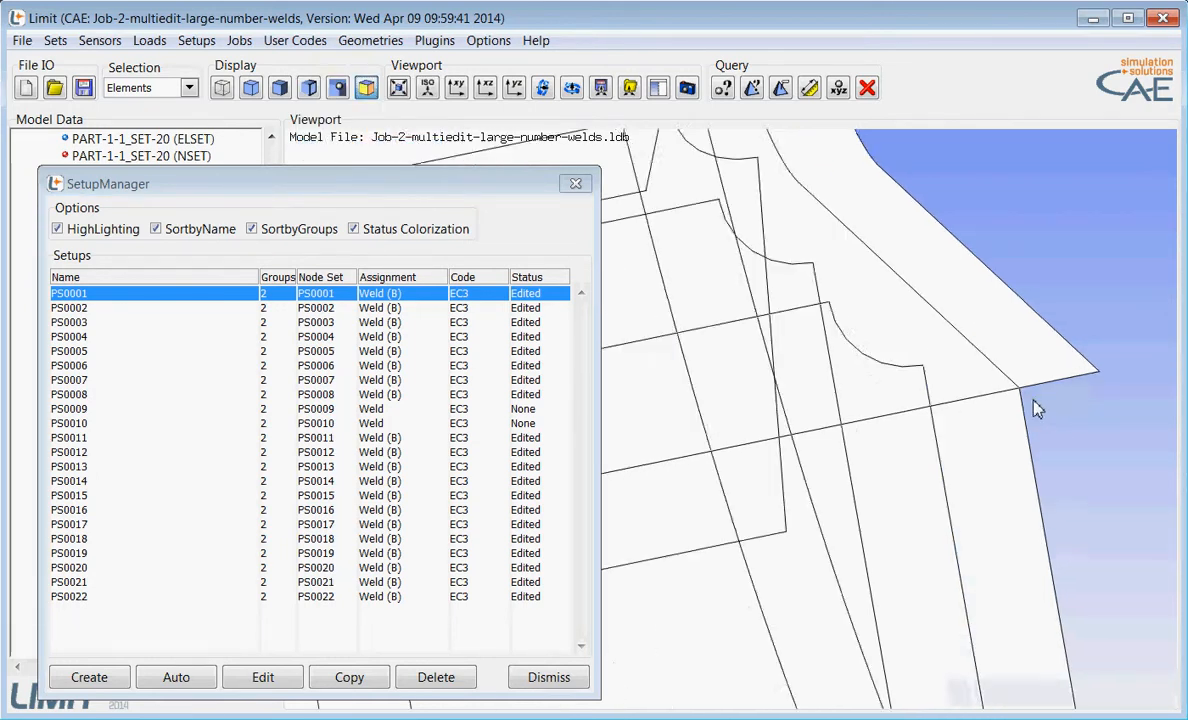
pyautogui.scroll(-5, 1040, 375)
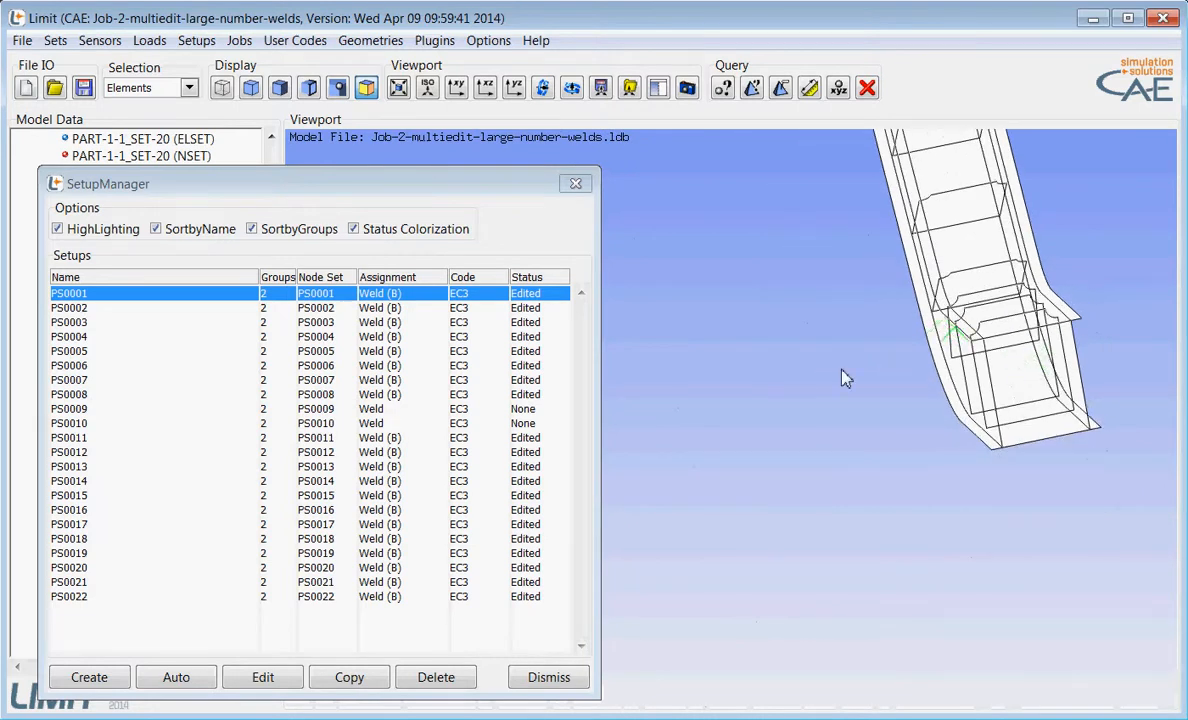
pyautogui.moveTo(964, 390); pyautogui.dragTo(1082, 527)
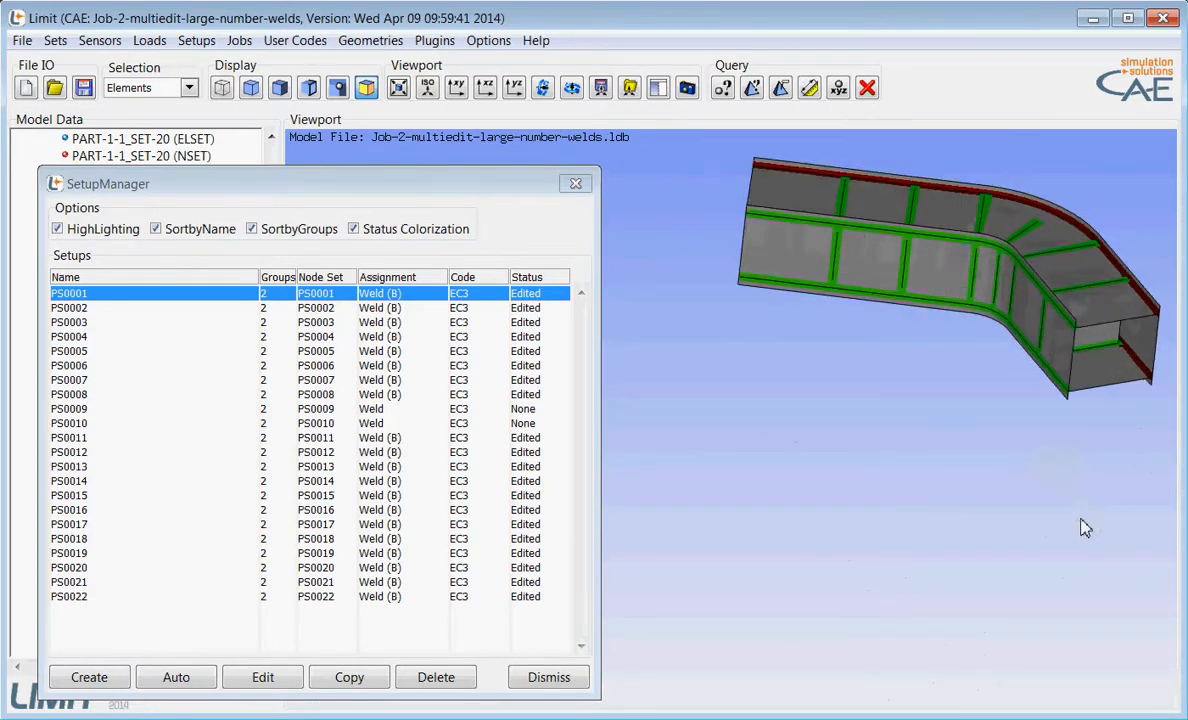
# Select the weld setups PS0009 and PS0010 and open a multi-edit based on PS0009.
pyautogui.click(78, 423)
pyautogui.click(74, 411)
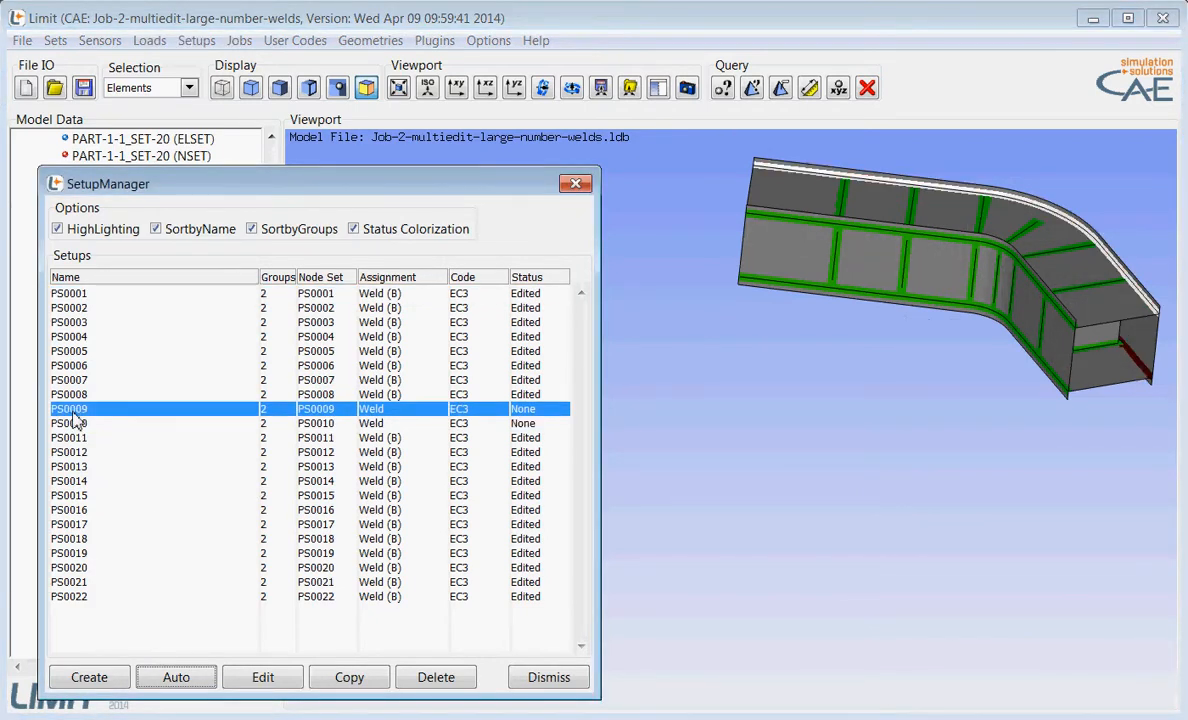
pyautogui.keyDown('ctrl'); pyautogui.click(74, 423); pyautogui.keyUp('ctrl')
pyautogui.rightClick(86, 423)
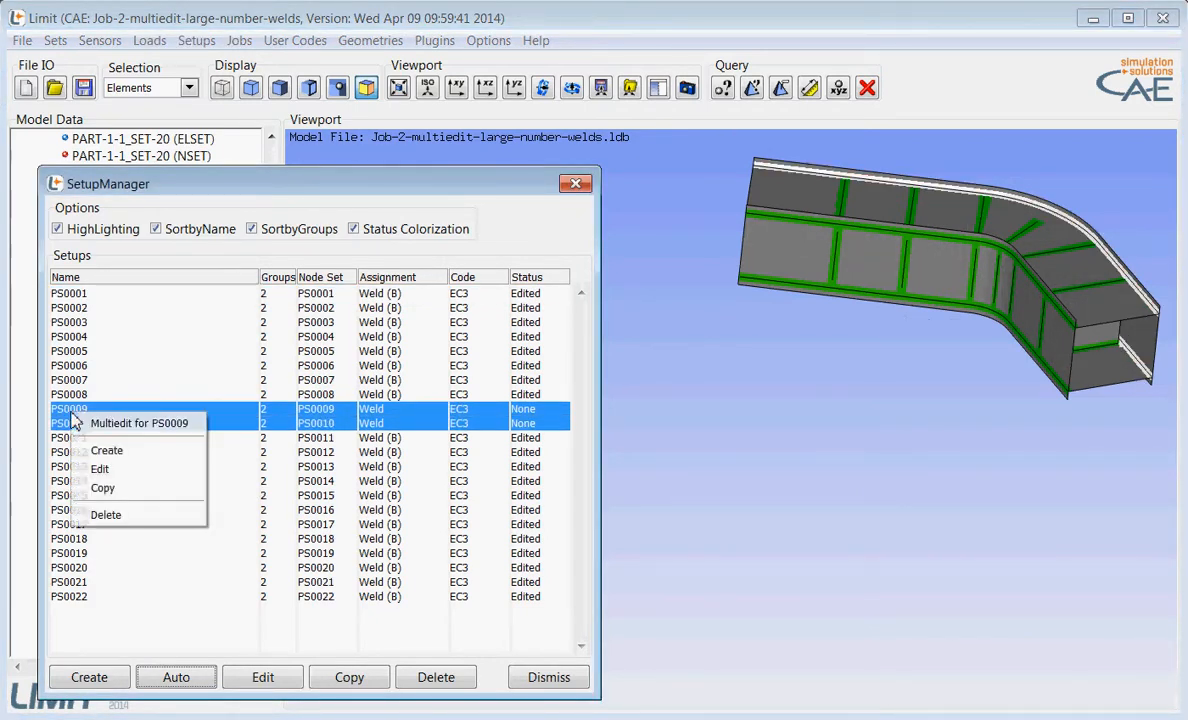
pyautogui.click(88, 423)
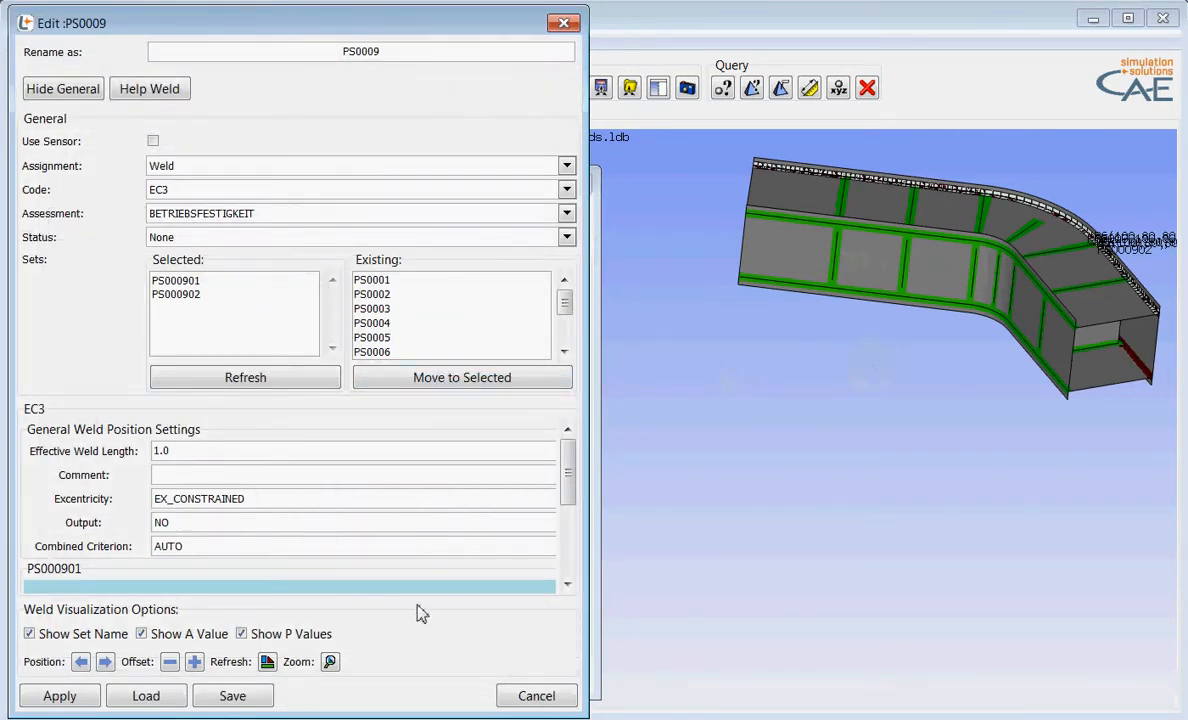
# Zoom to the weld and set A-Top of PS000901 to t and D-Top to -0.5*t.
pyautogui.click(330, 661)
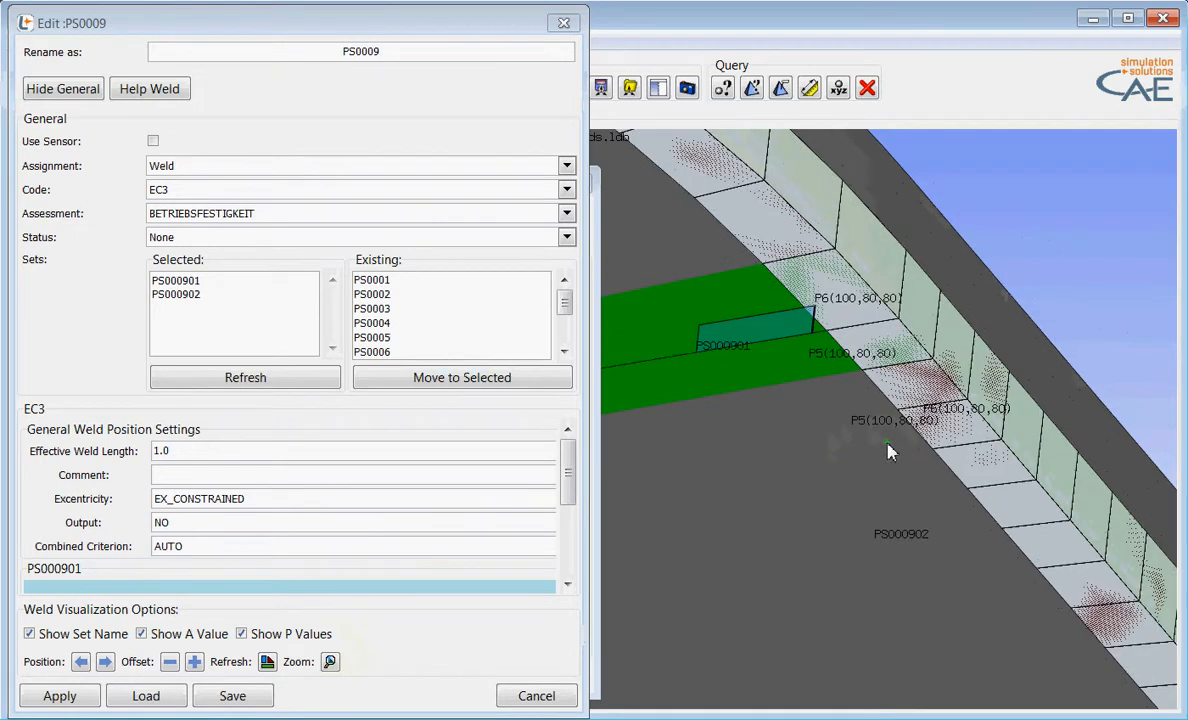
pyautogui.scroll(-4, 888, 444)
pyautogui.moveTo(882, 430); pyautogui.dragTo(850, 415, button='middle')
pyautogui.moveTo(1005, 297); pyautogui.dragTo(915, 252, button='middle')
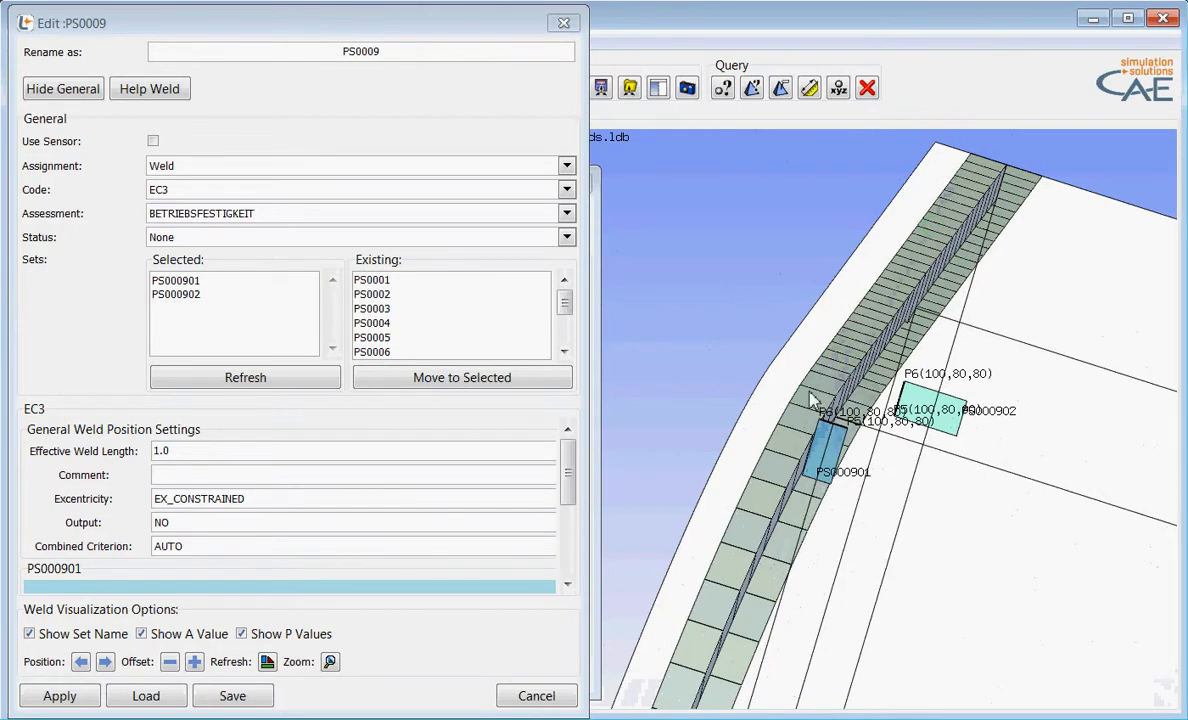
pyautogui.scroll(5, 754, 400)
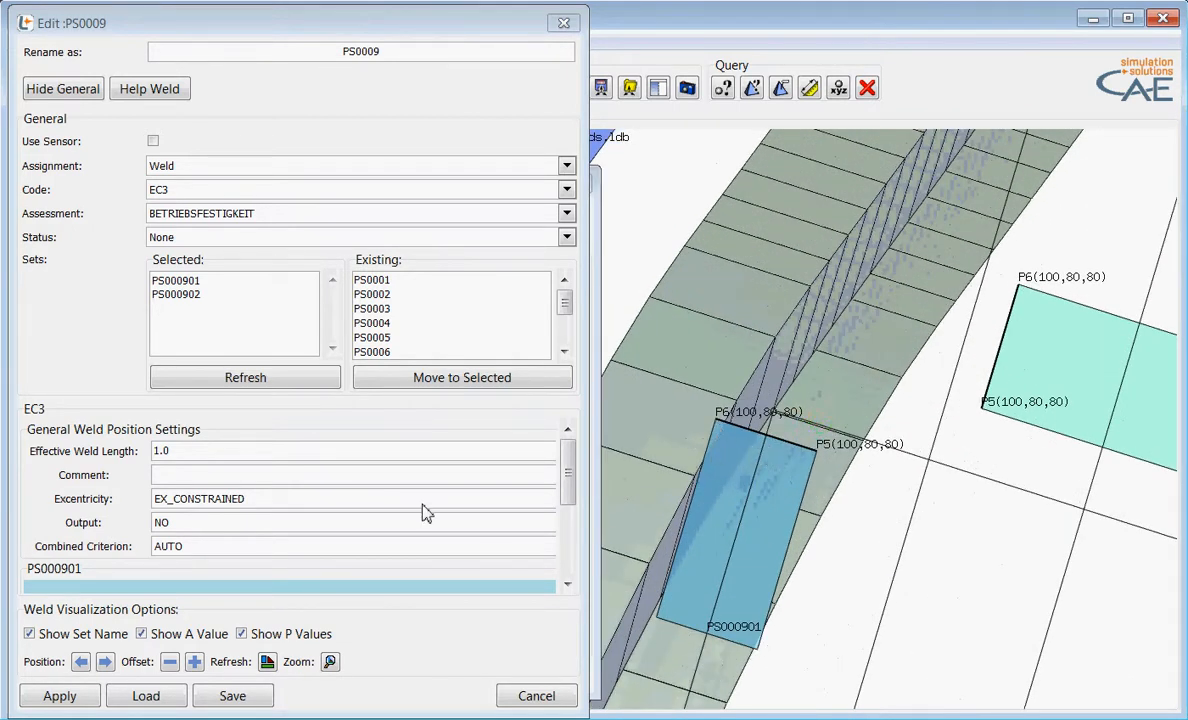
pyautogui.moveTo(567, 472)
pyautogui.mouseDown()
pyautogui.moveTo(570, 558)
pyautogui.moveTo(570, 490)
pyautogui.mouseUp()
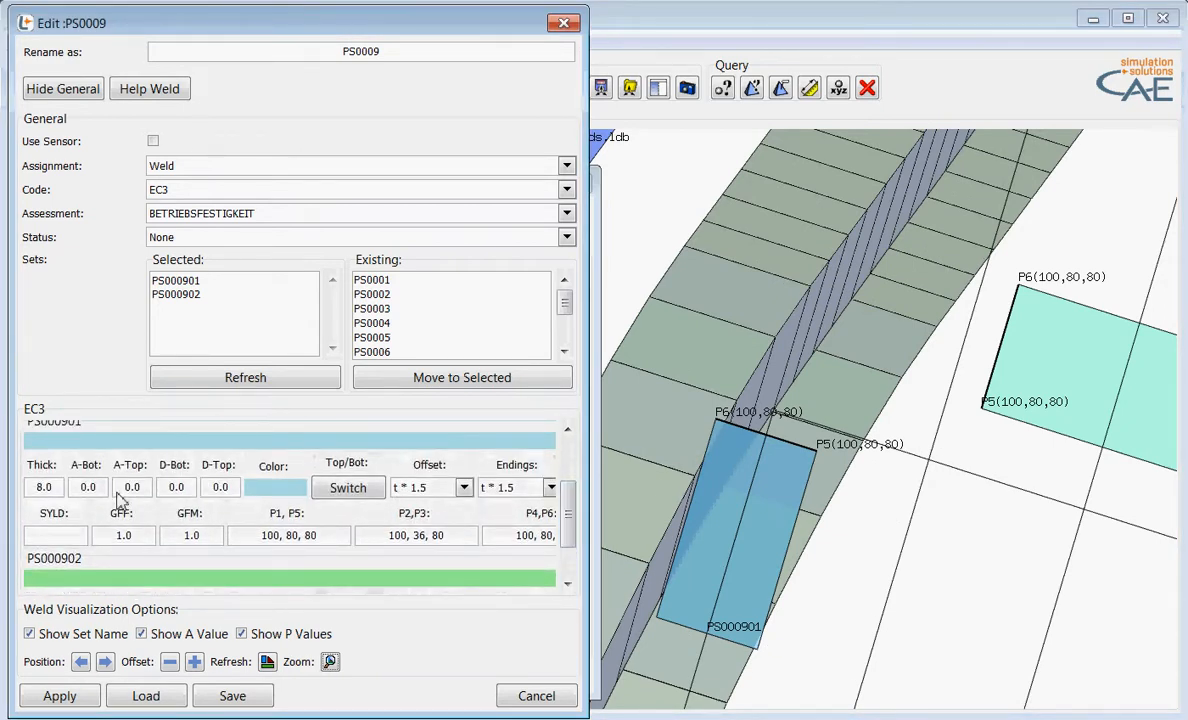
pyautogui.moveTo(125, 483); pyautogui.dragTo(147, 485)
pyautogui.write('t')
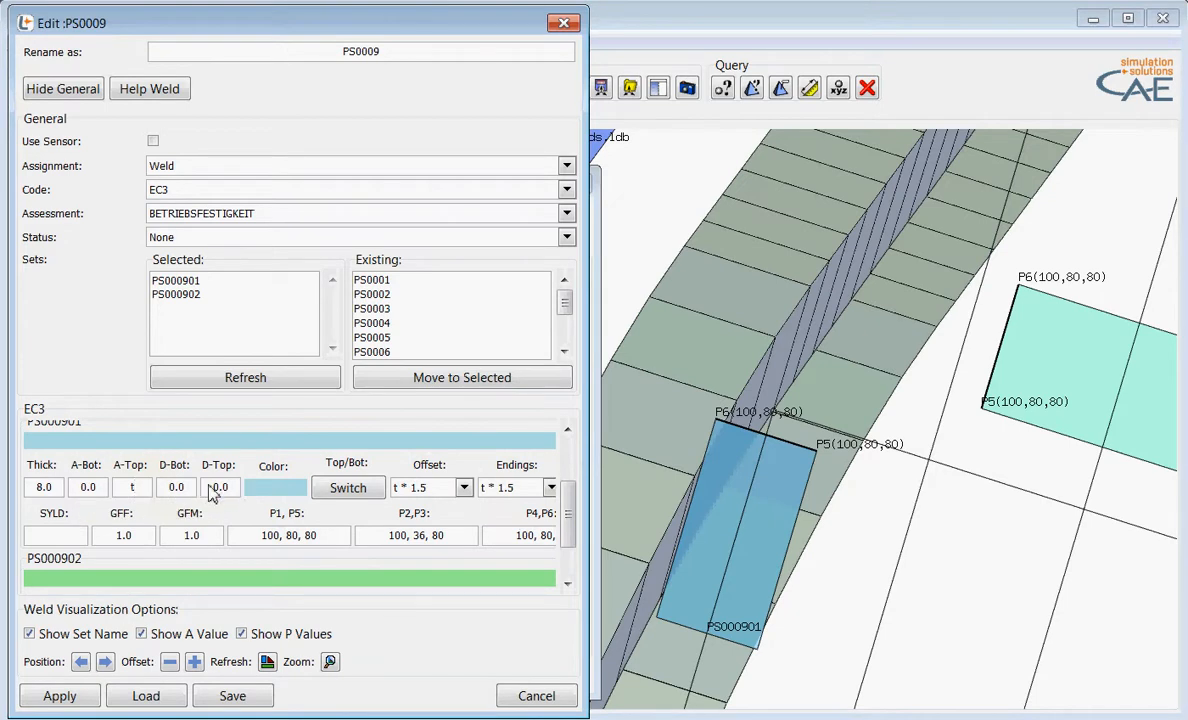
pyautogui.doubleClick(233, 487)
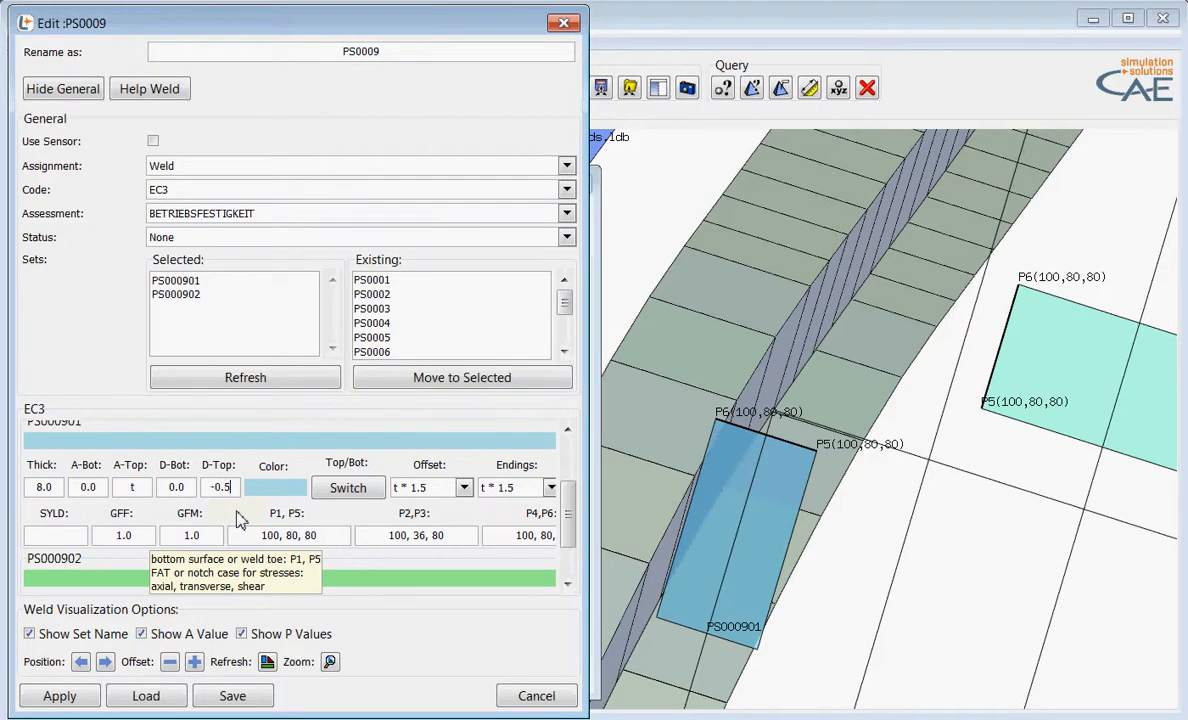
pyautogui.press('Return')
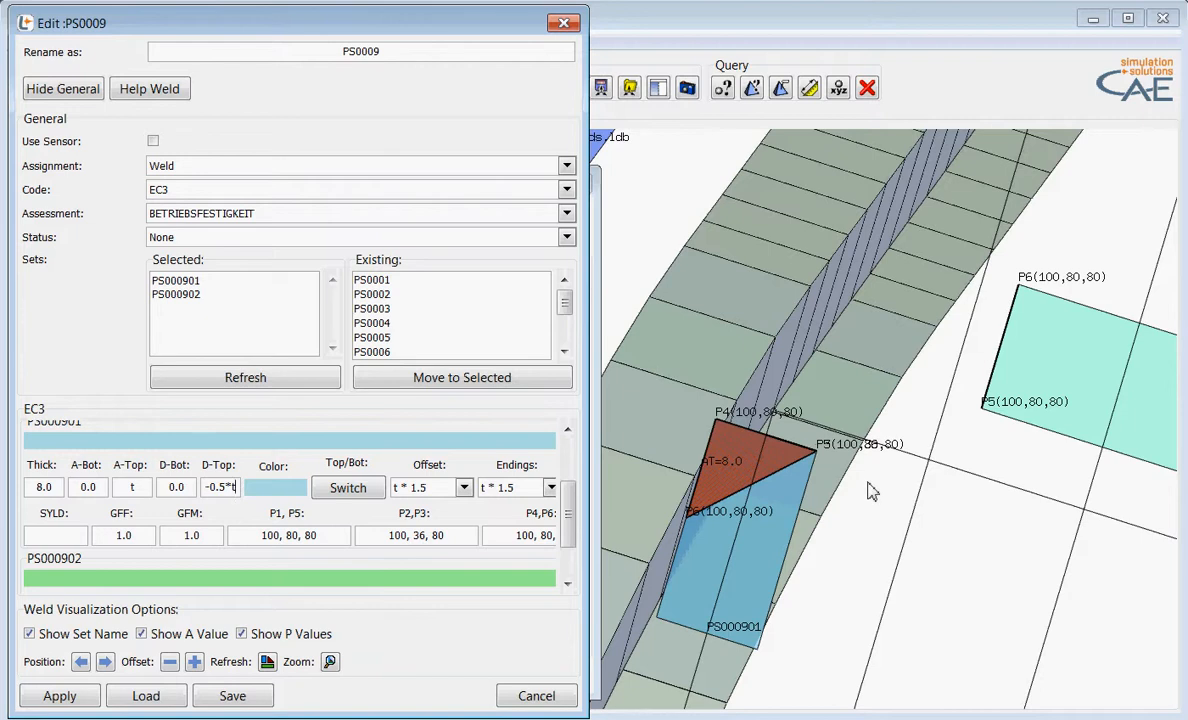
# Set the yield stress of PS000901 and PS000902 to 355 and apply the multi-edit to both setups.
pyautogui.click(72, 541)
pyautogui.write('355')
pyautogui.scroll(-3, 527, 480)
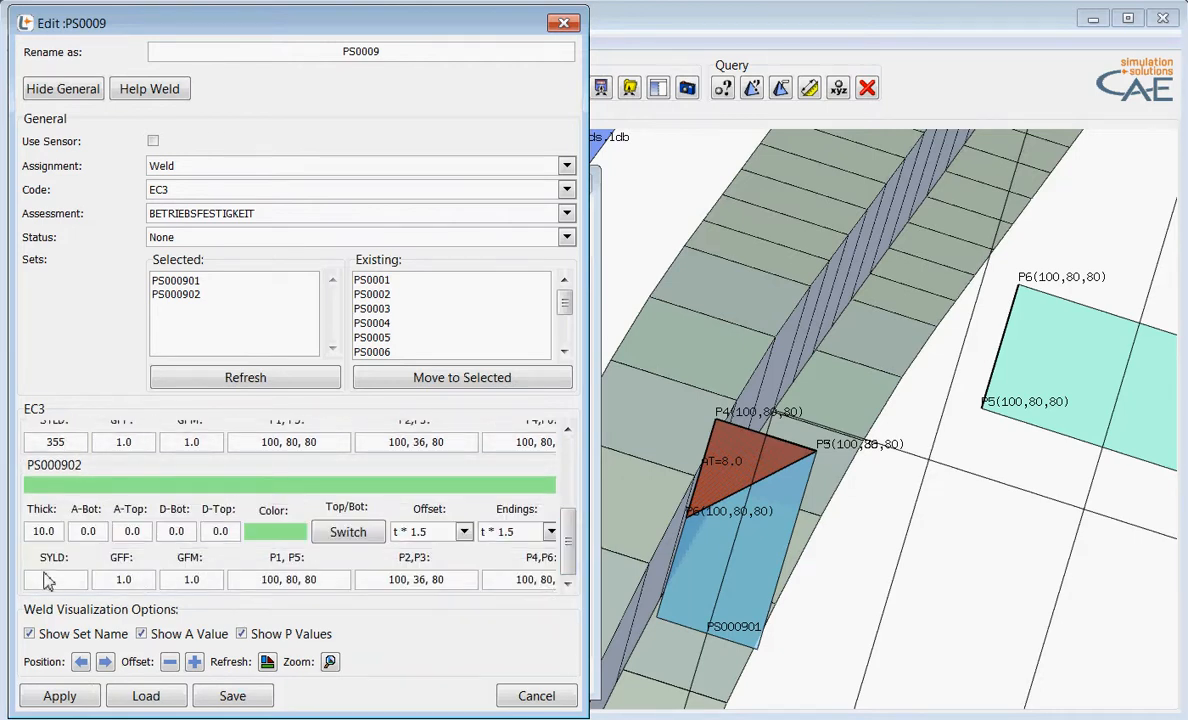
pyautogui.click(47, 580)
pyautogui.write('355')
pyautogui.click(80, 700)
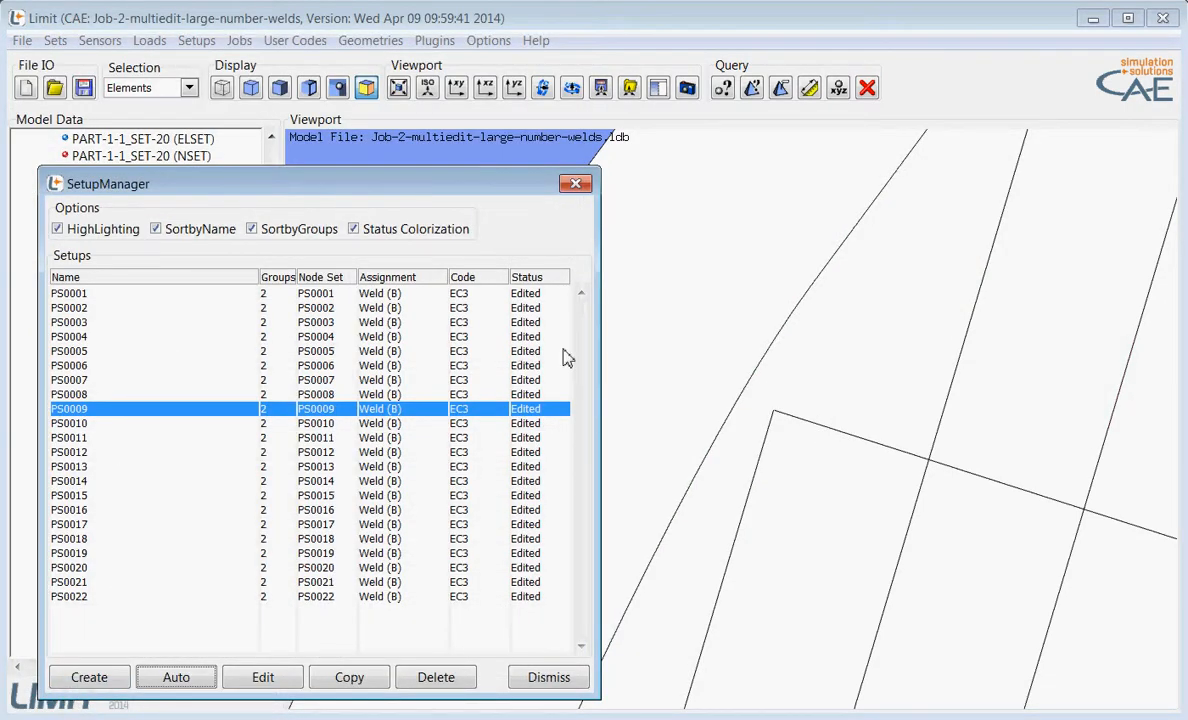
# Open setup PS0010, inspect its weld at the beam end, set the second P4,P6 value of PS001002 to 100, and apply.
pyautogui.scroll(-3, 677, 259)
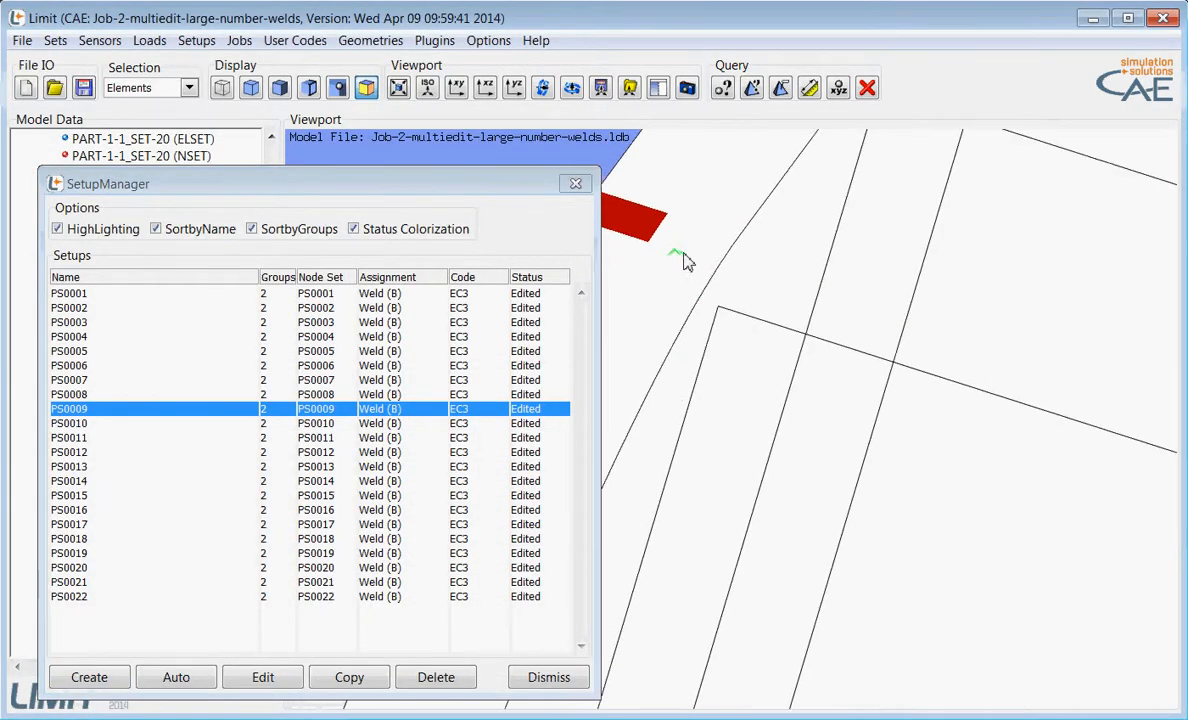
pyautogui.scroll(-5, 779, 386)
pyautogui.moveTo(758, 370); pyautogui.dragTo(817, 400, button='middle')
pyautogui.click(66, 424)
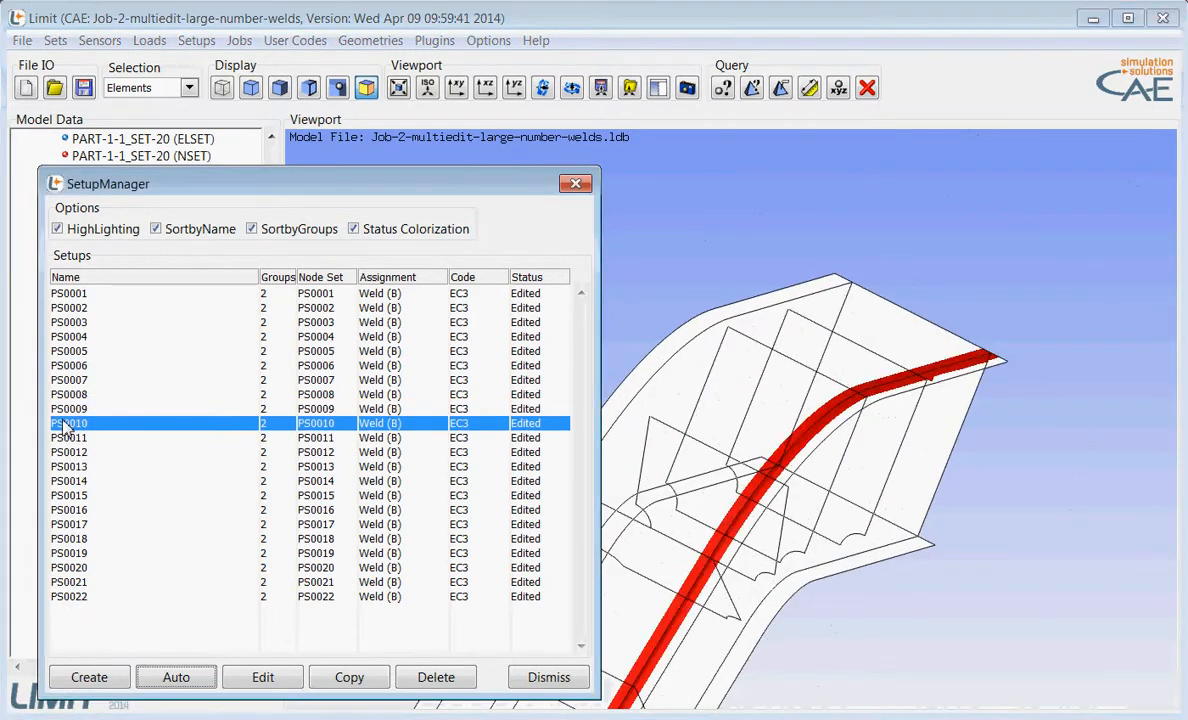
pyautogui.doubleClick(66, 424)
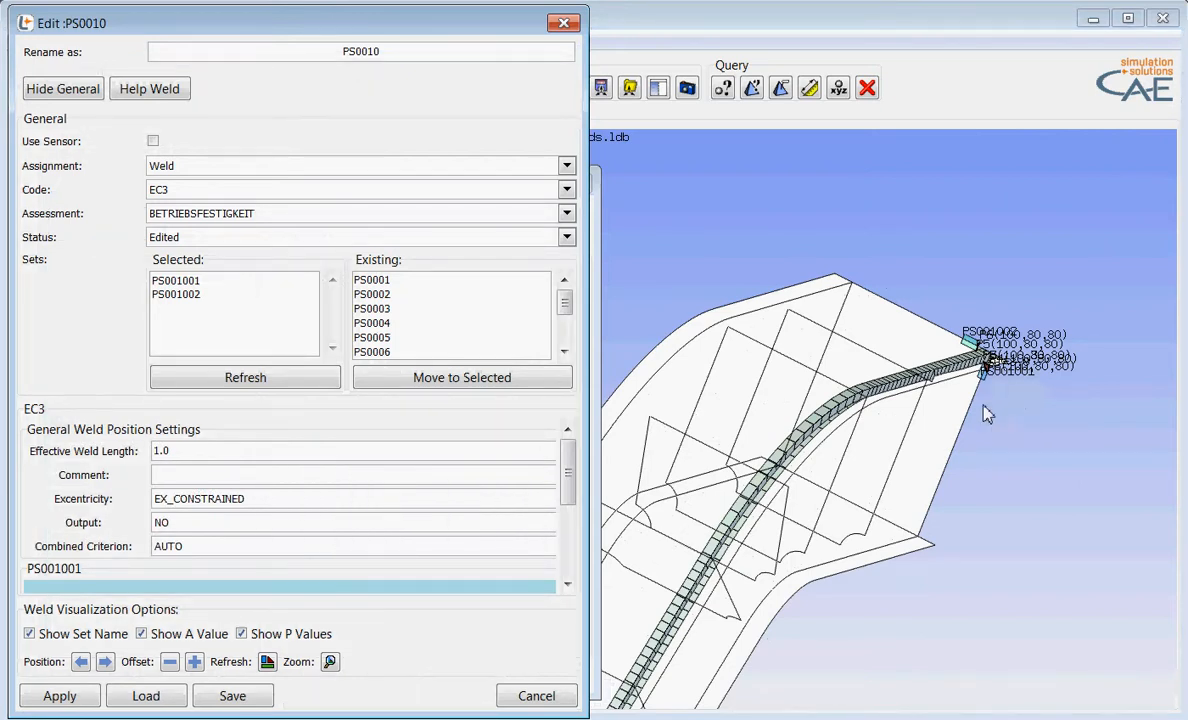
pyautogui.scroll(3, 1010, 432)
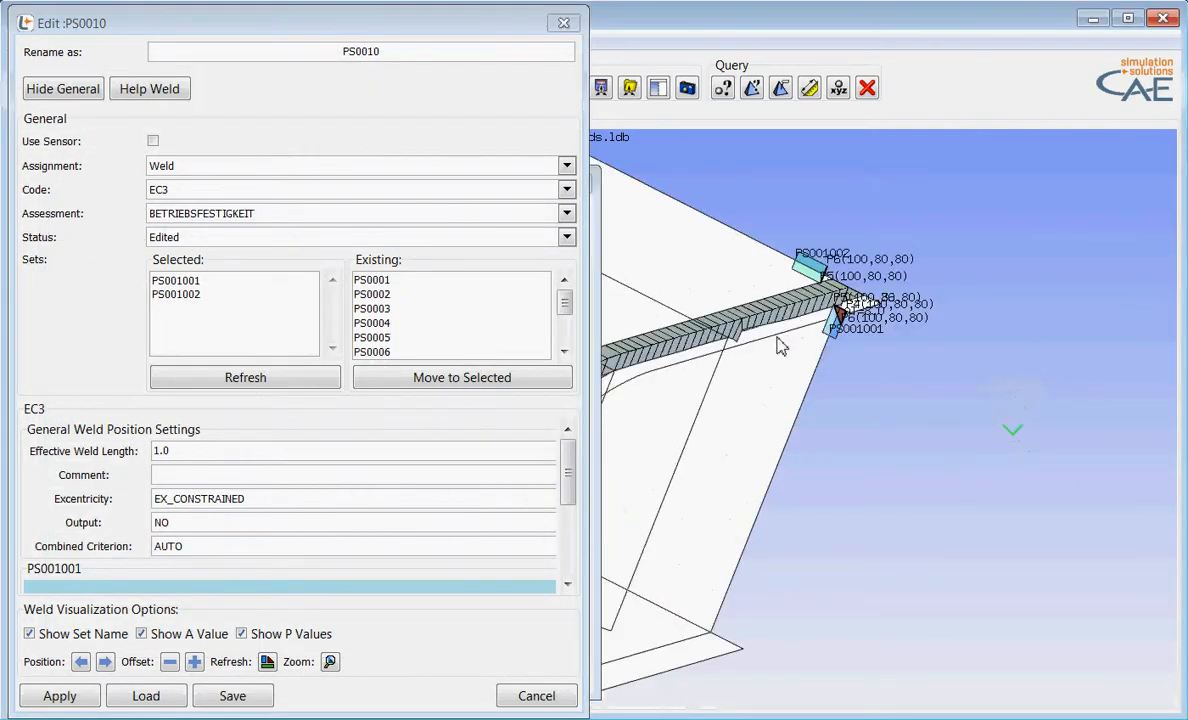
pyautogui.scroll(3, 805, 318)
pyautogui.scroll(3, 805, 318)
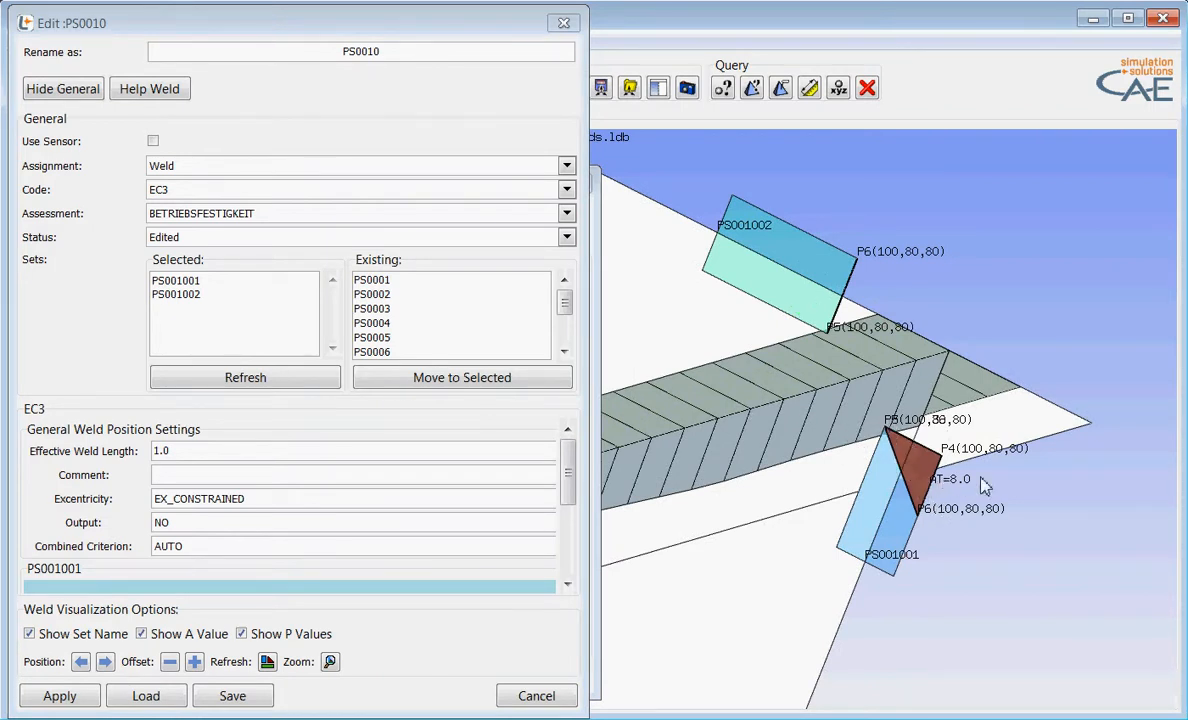
pyautogui.scroll(-2, 1065, 535)
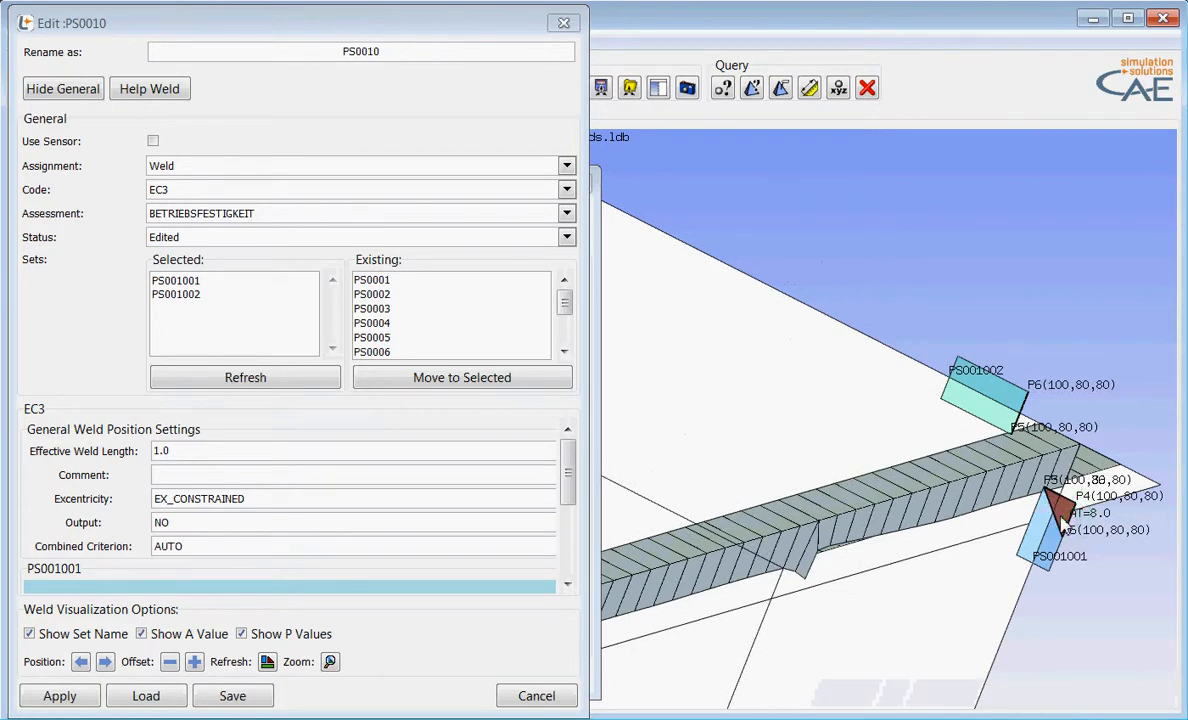
pyautogui.scroll(-2, 1050, 500)
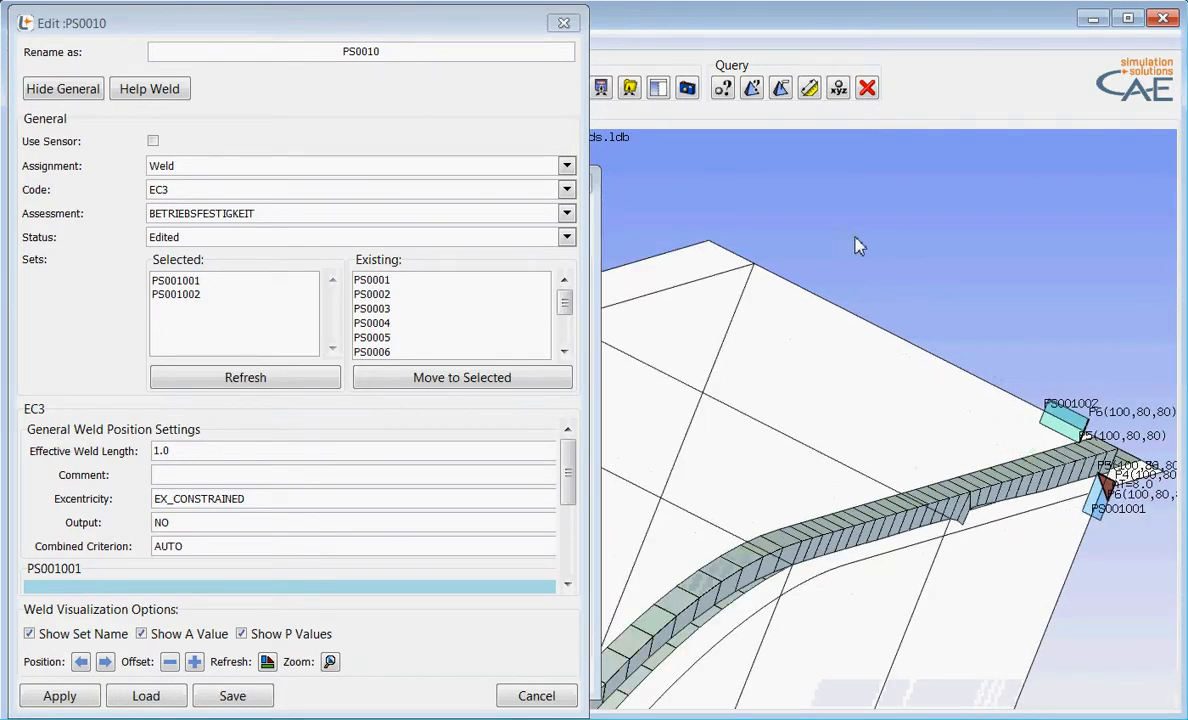
pyautogui.scroll(-2, 858, 240)
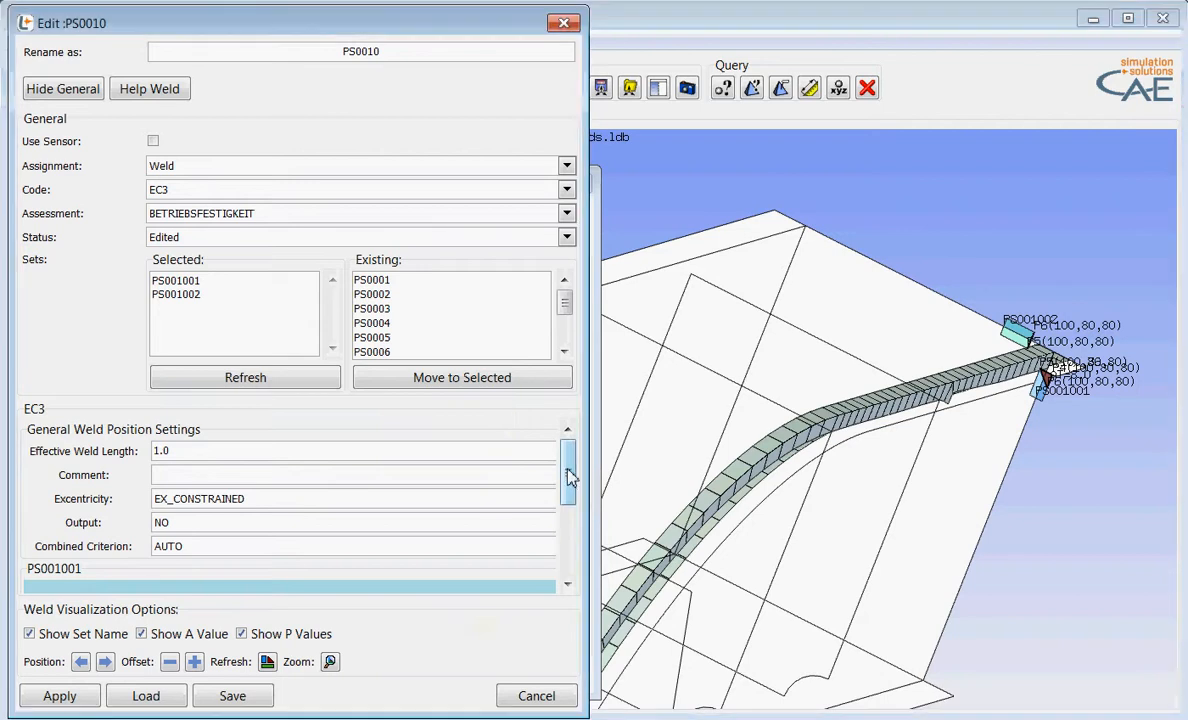
pyautogui.moveTo(569, 479); pyautogui.dragTo(570, 585)
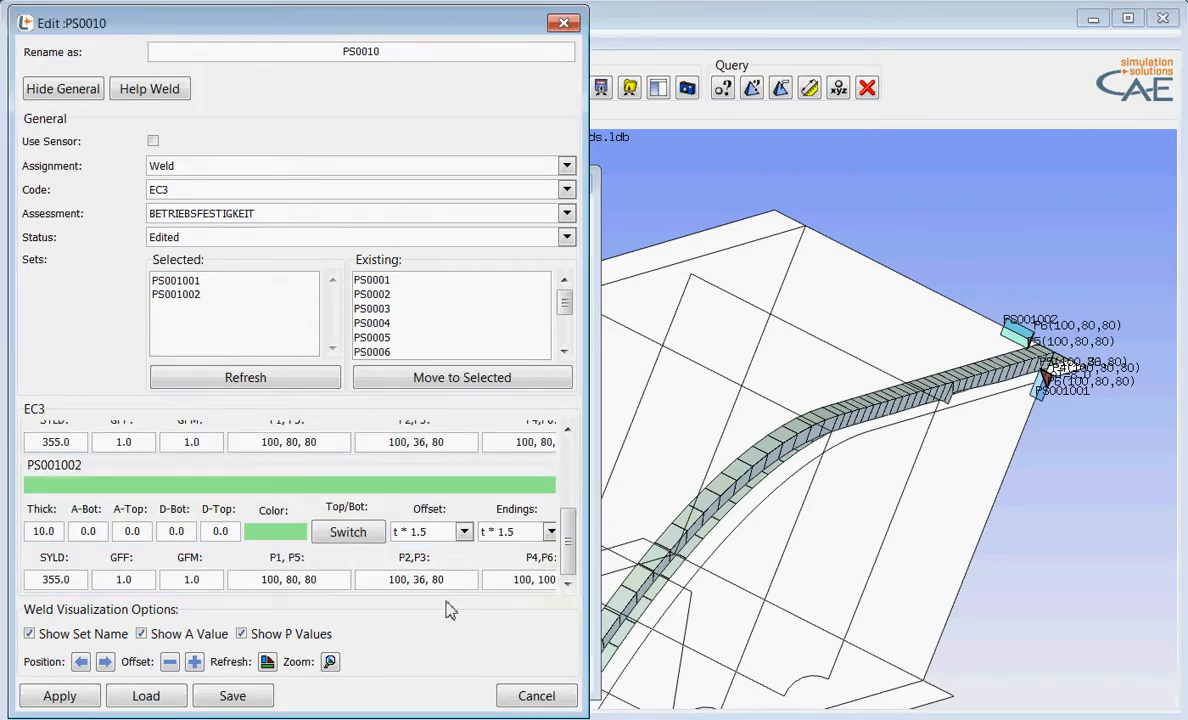
pyautogui.click(59, 695)
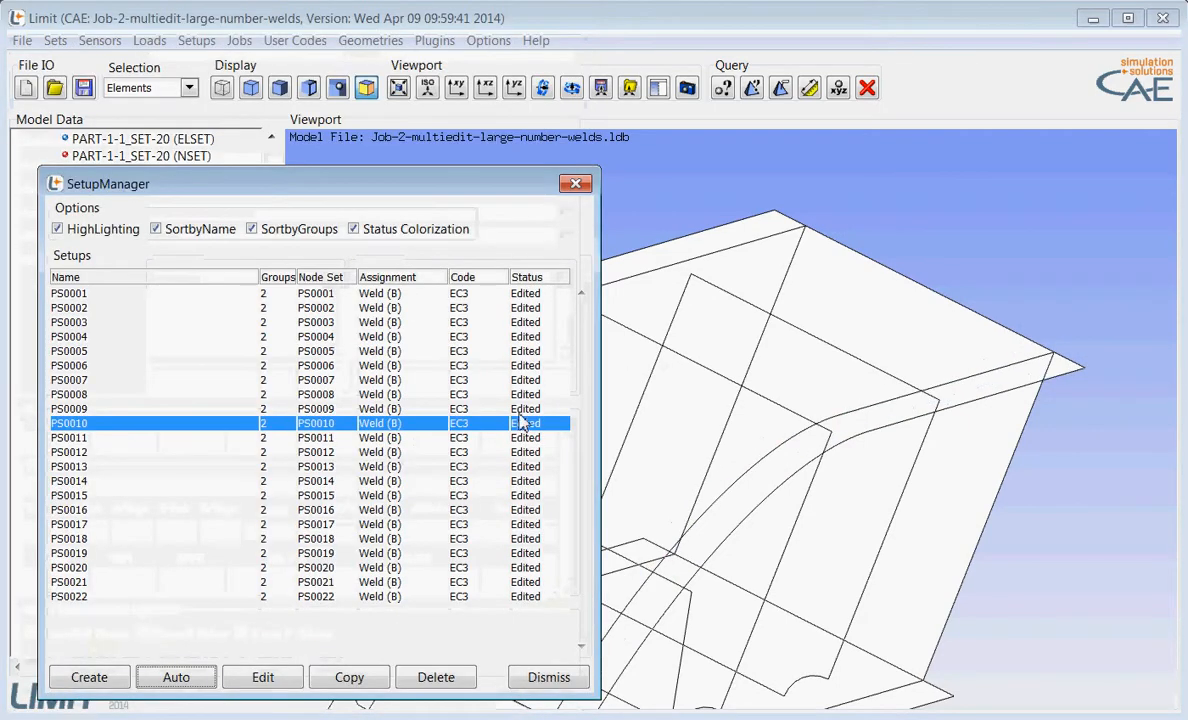
# Open setup PS0009, set the second P4,P6 value of PS000902 to 100, and apply the edit.
pyautogui.doubleClick(87, 411)
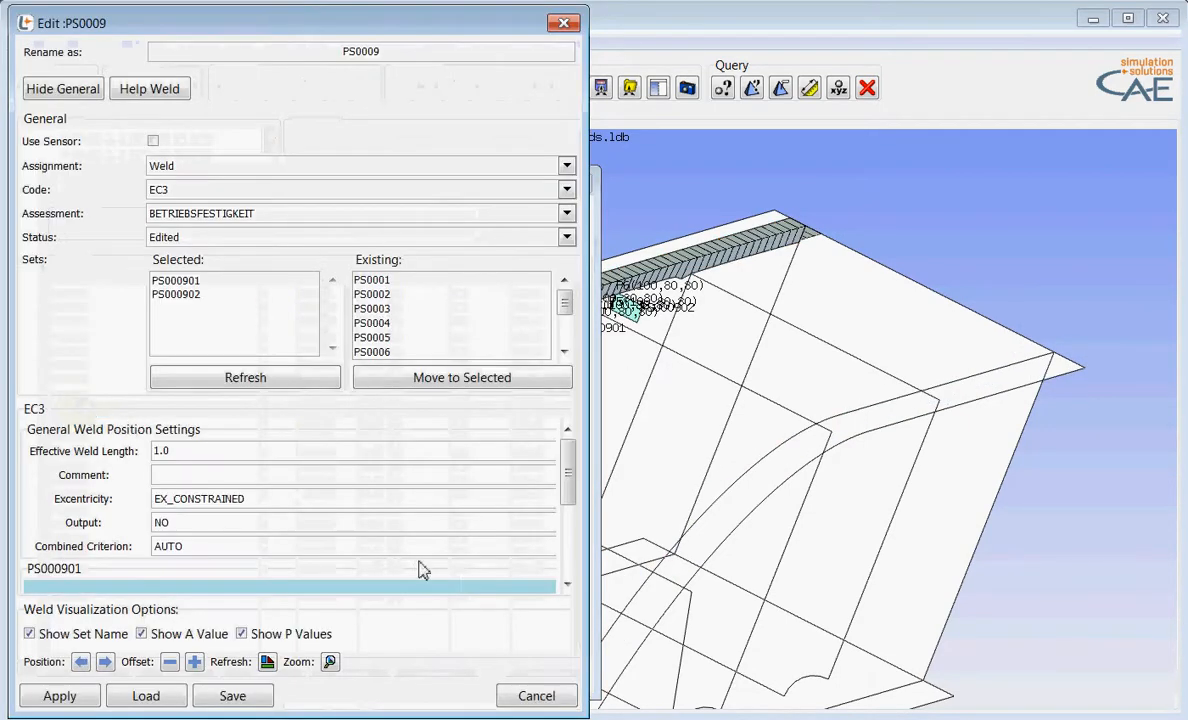
pyautogui.moveTo(566, 474); pyautogui.dragTo(578, 576)
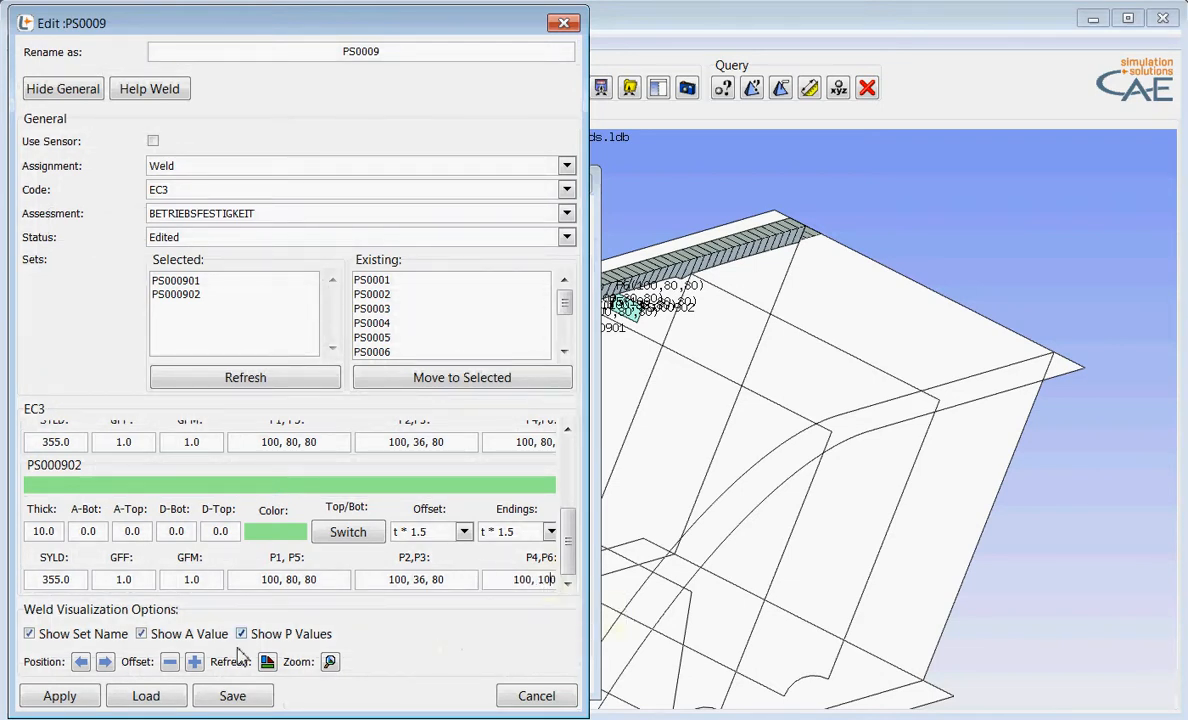
pyautogui.click(58, 697)
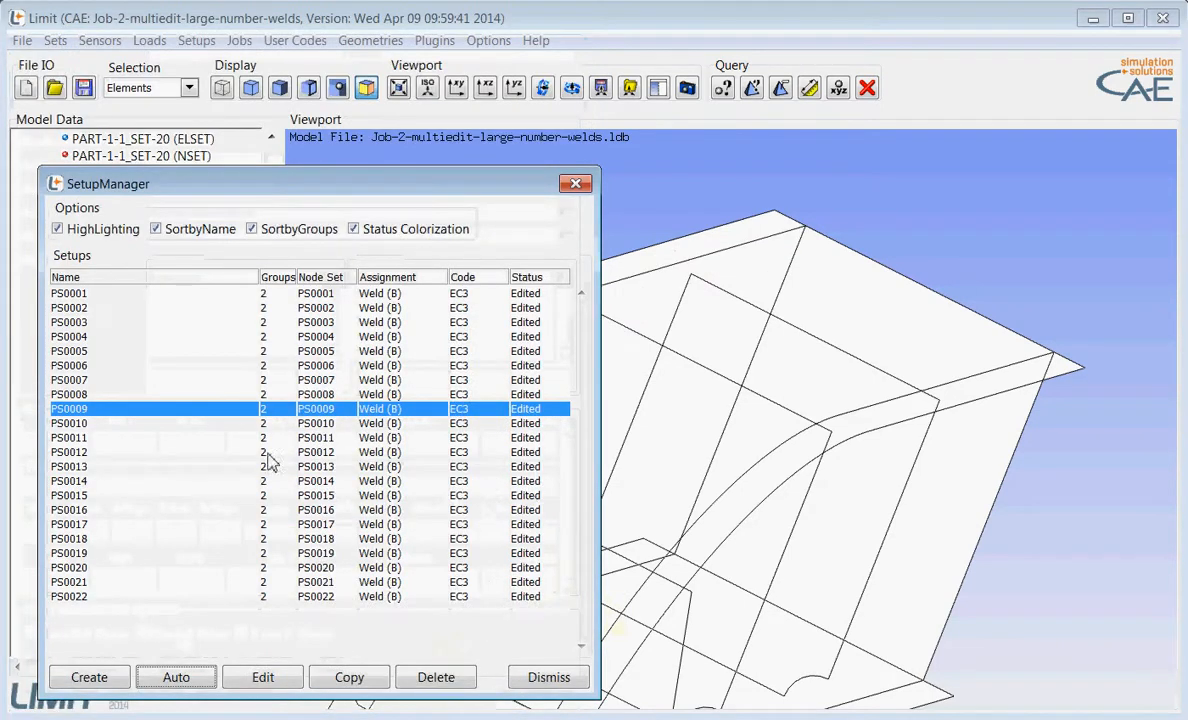
# Check the weld values of setup PS0014 and close it without changes.
pyautogui.doubleClick(74, 482)
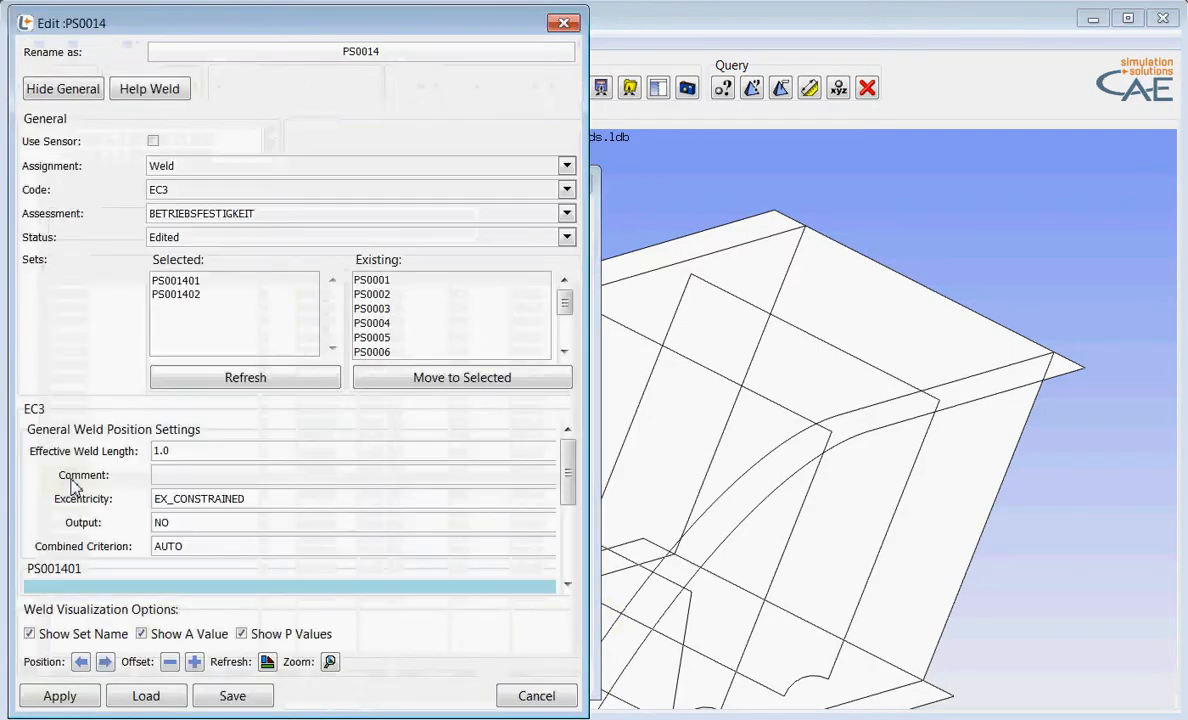
pyautogui.moveTo(565, 456); pyautogui.dragTo(566, 611)
pyautogui.scroll(3, 545, 575)
pyautogui.click(536, 695)
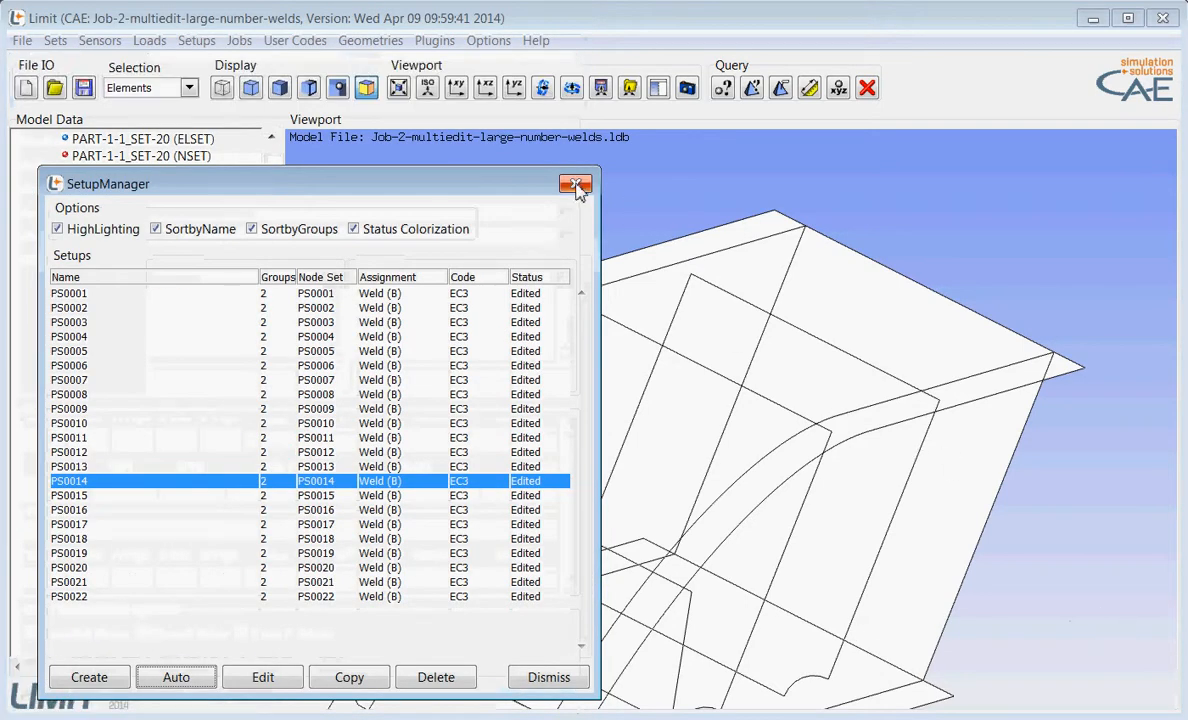
# Close the SetupManager and bring the whole beam into view in an angled orientation.
pyautogui.click(643, 186)
pyautogui.moveTo(556, 250); pyautogui.dragTo(609, 355, button='right')
pyautogui.moveTo(570, 371); pyautogui.dragTo(392, 457)
pyautogui.scroll(3, 380, 486)
pyautogui.scroll(1, 459, 353)
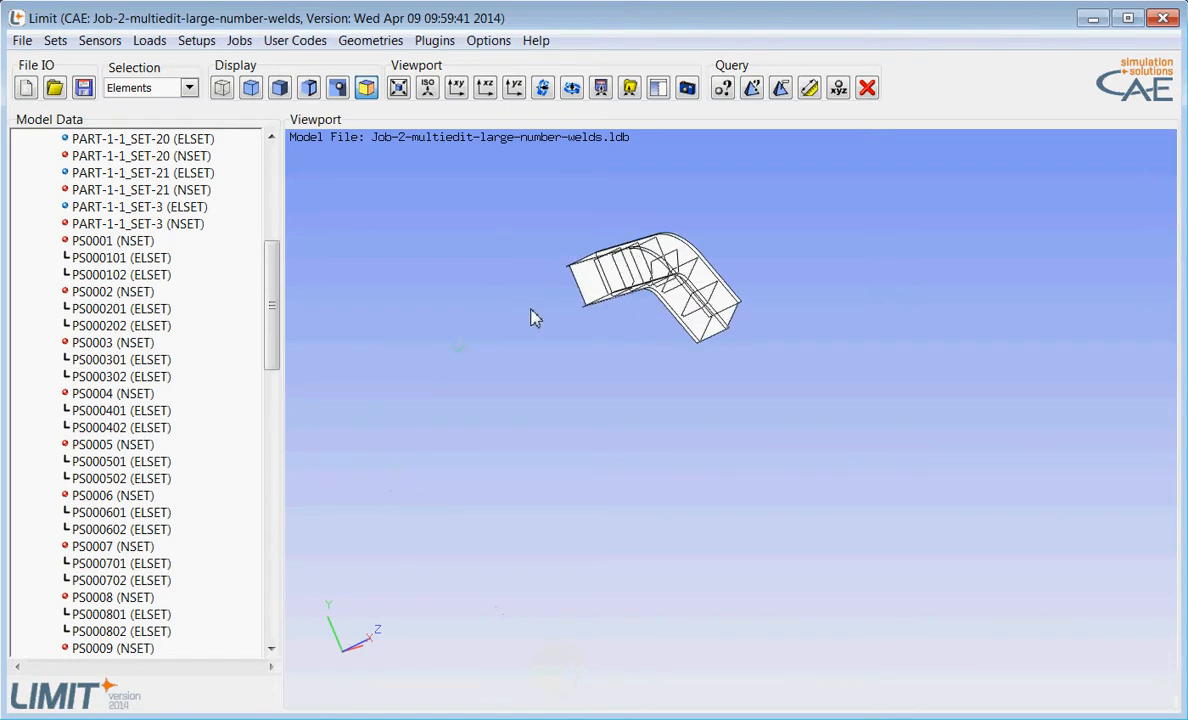
pyautogui.scroll(1, 555, 255)
pyautogui.scroll(1, 568, 218)
pyautogui.scroll(2, 738, 264)
pyautogui.moveTo(760, 288); pyautogui.dragTo(741, 430)
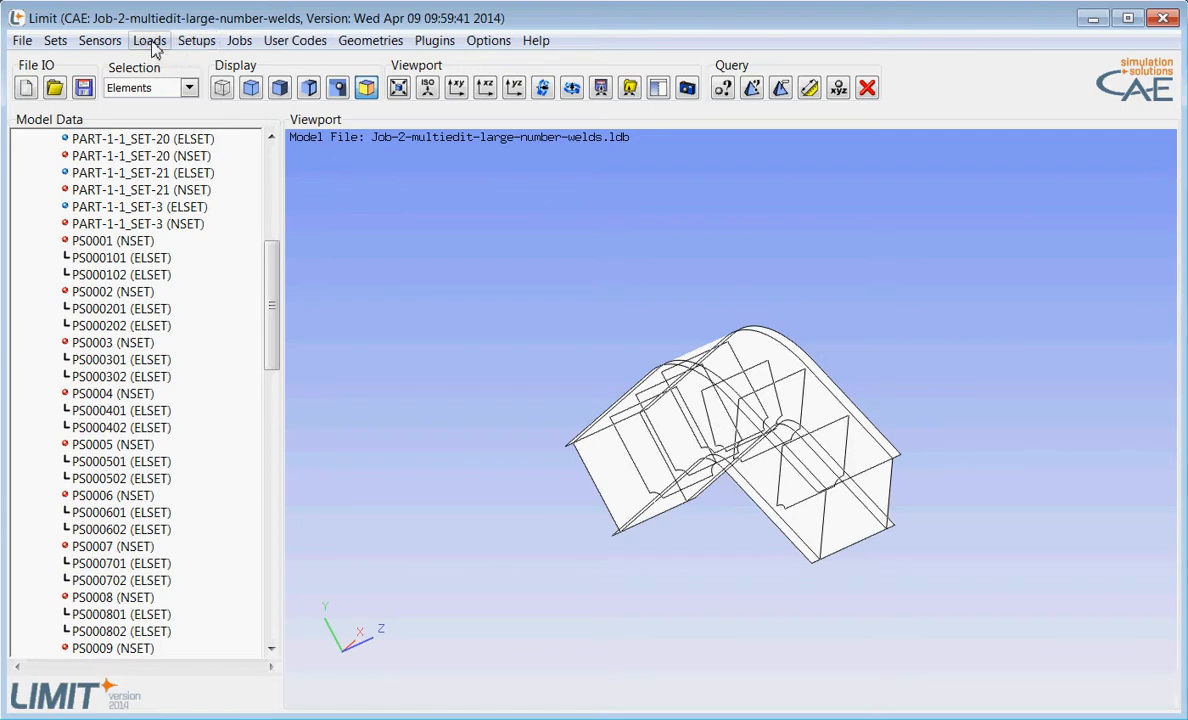
# Create an FE Result named Bending in the Load Manager, using step 1.
pyautogui.click(150, 42)
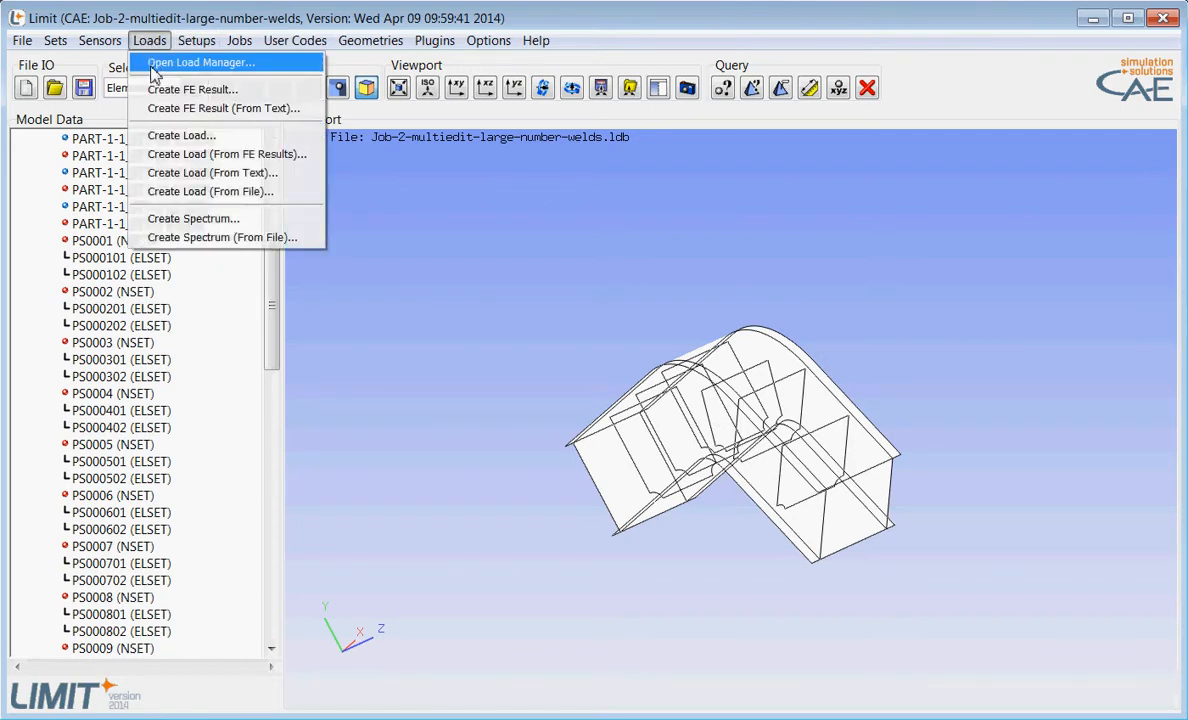
pyautogui.click(165, 62)
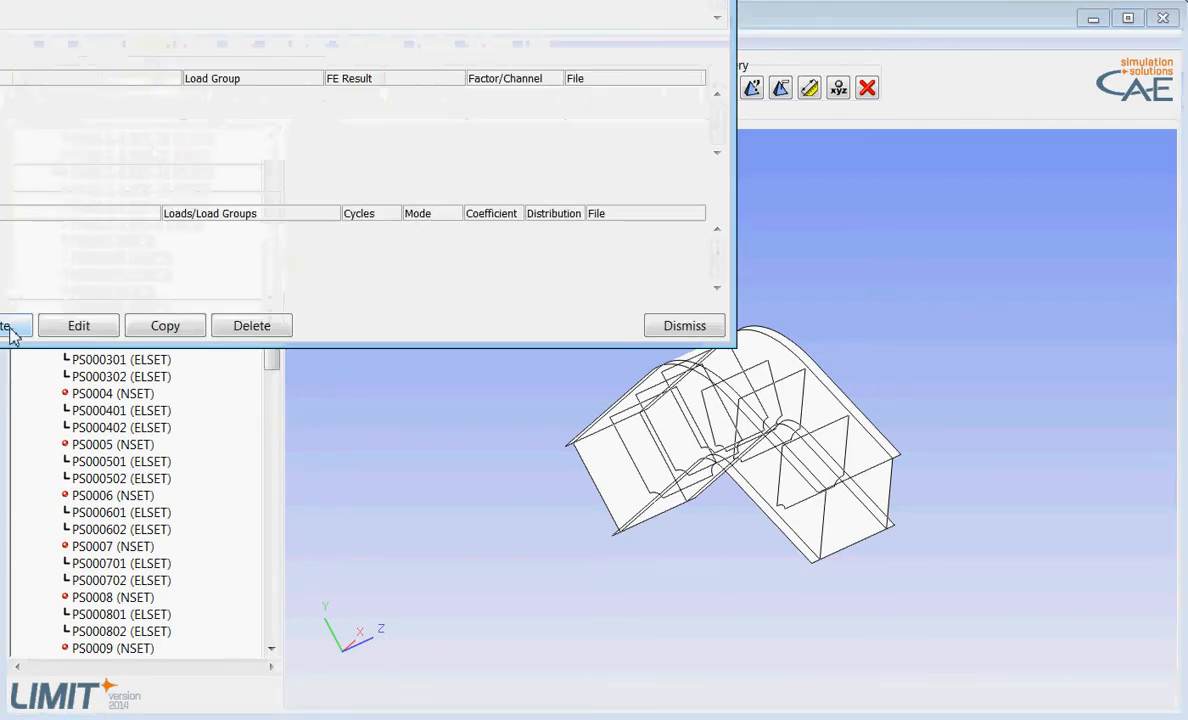
pyautogui.click(6, 325)
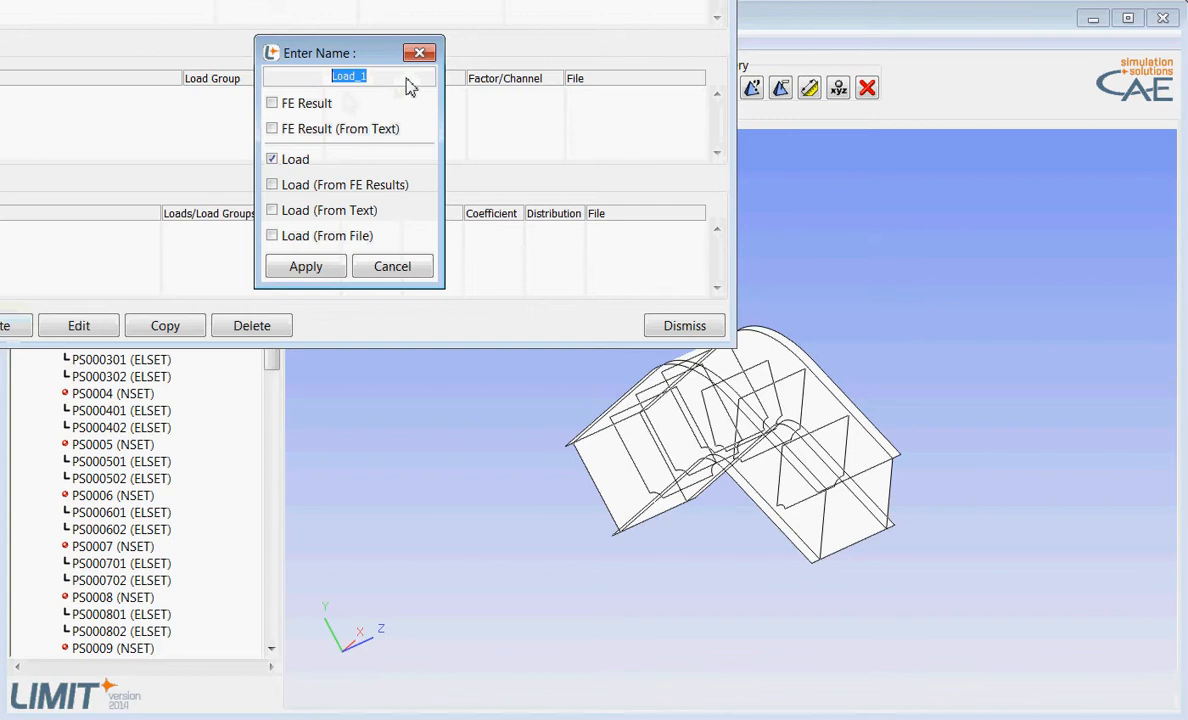
pyautogui.write('Be')
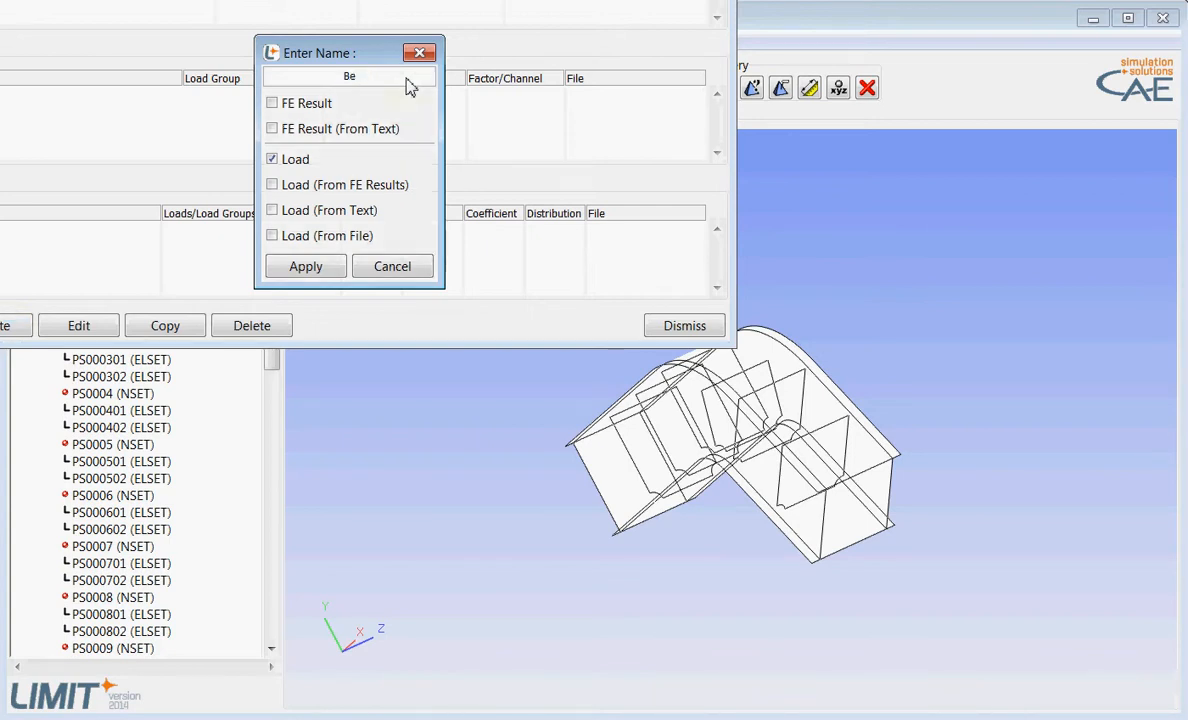
pyautogui.write('nding')
pyautogui.click(273, 104)
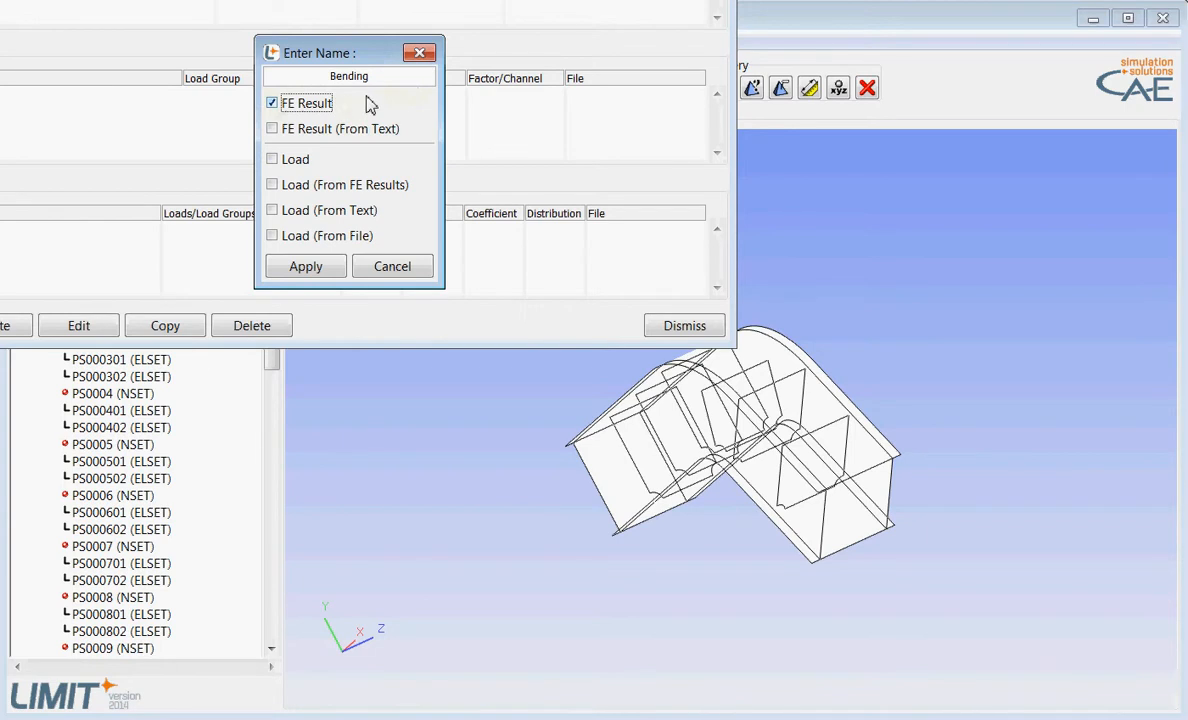
pyautogui.click(305, 266)
pyautogui.write('1')
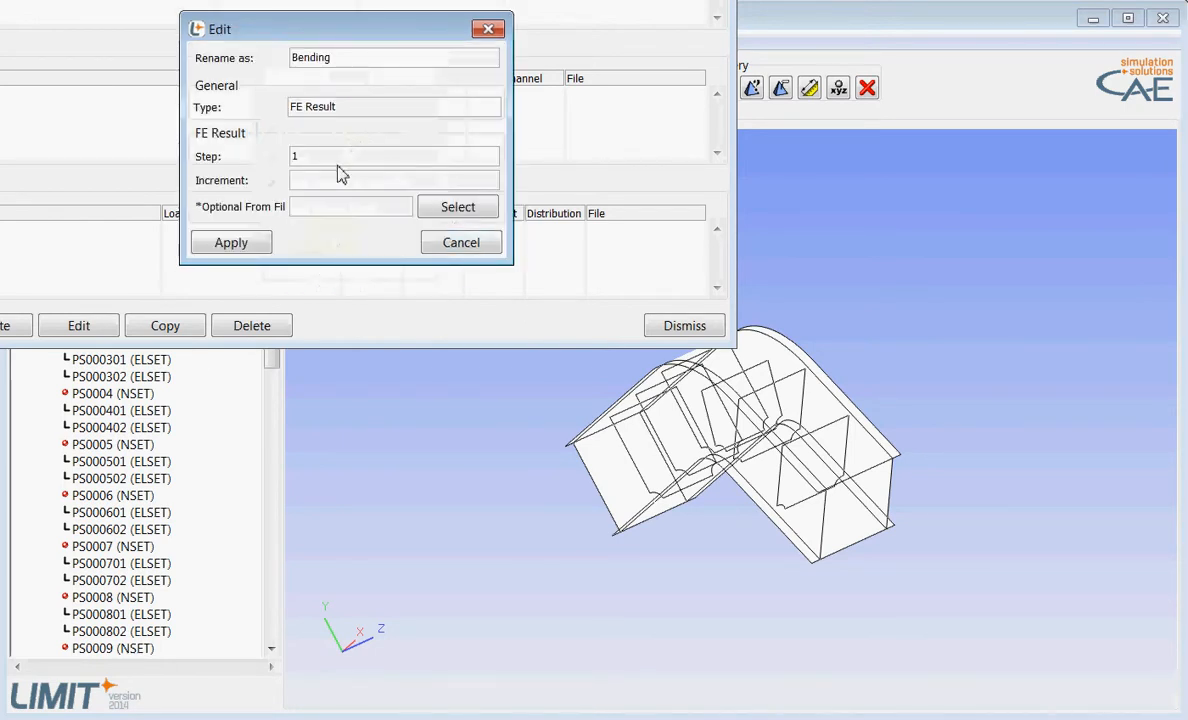
pyautogui.click(224, 246)
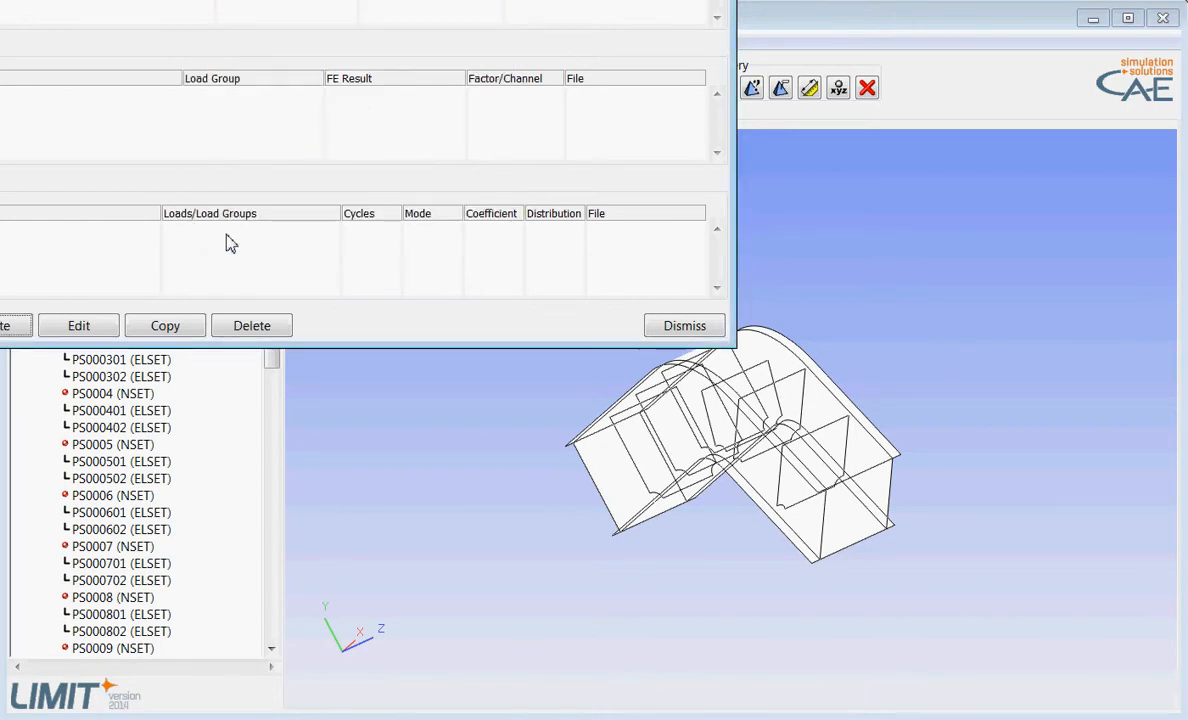
# Create a load from the existing FE results.
pyautogui.click(5, 330)
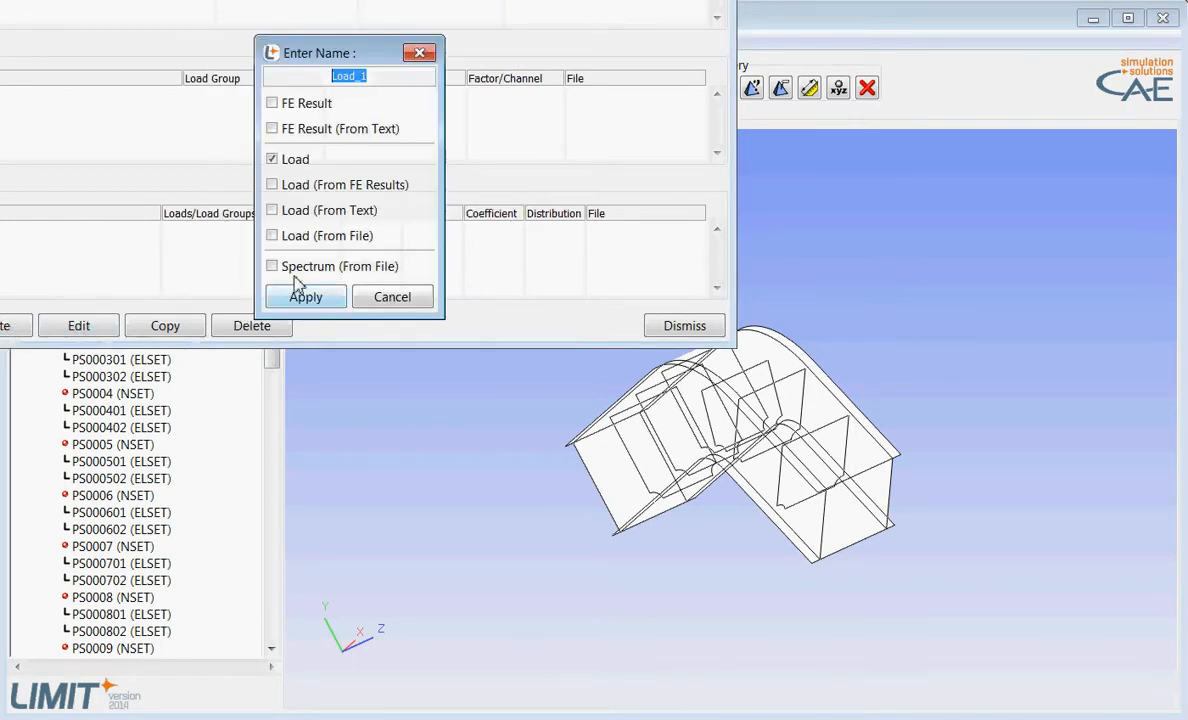
pyautogui.click(273, 189)
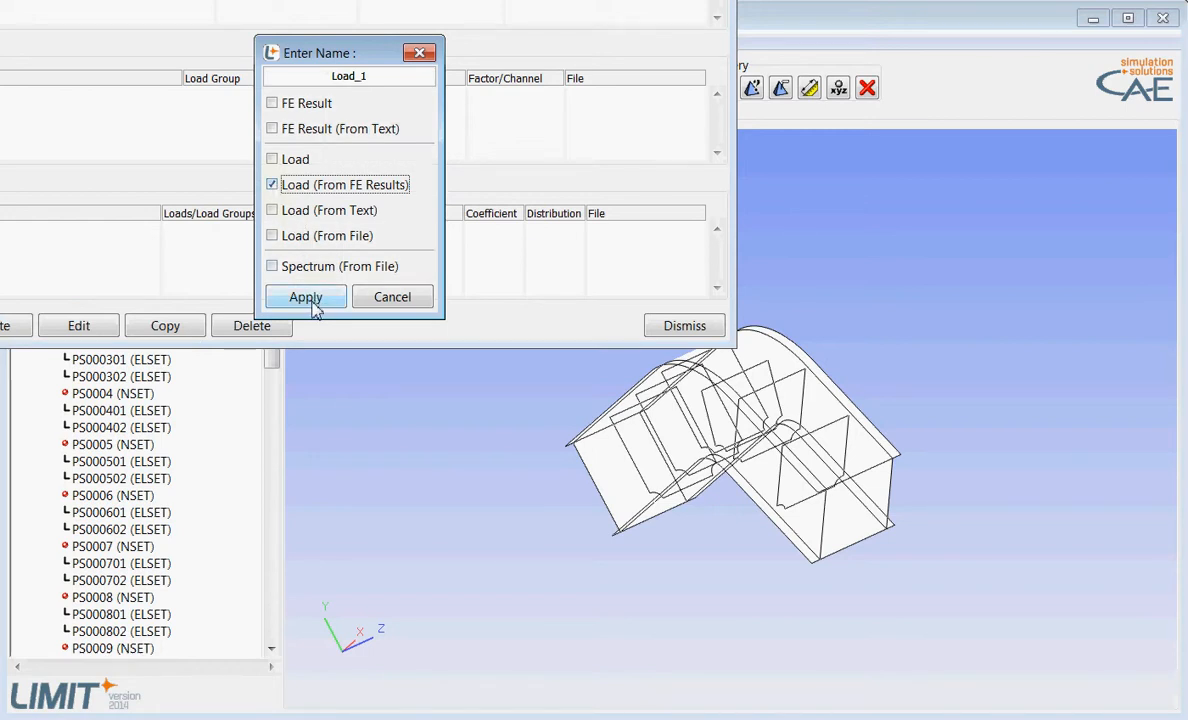
pyautogui.click(312, 304)
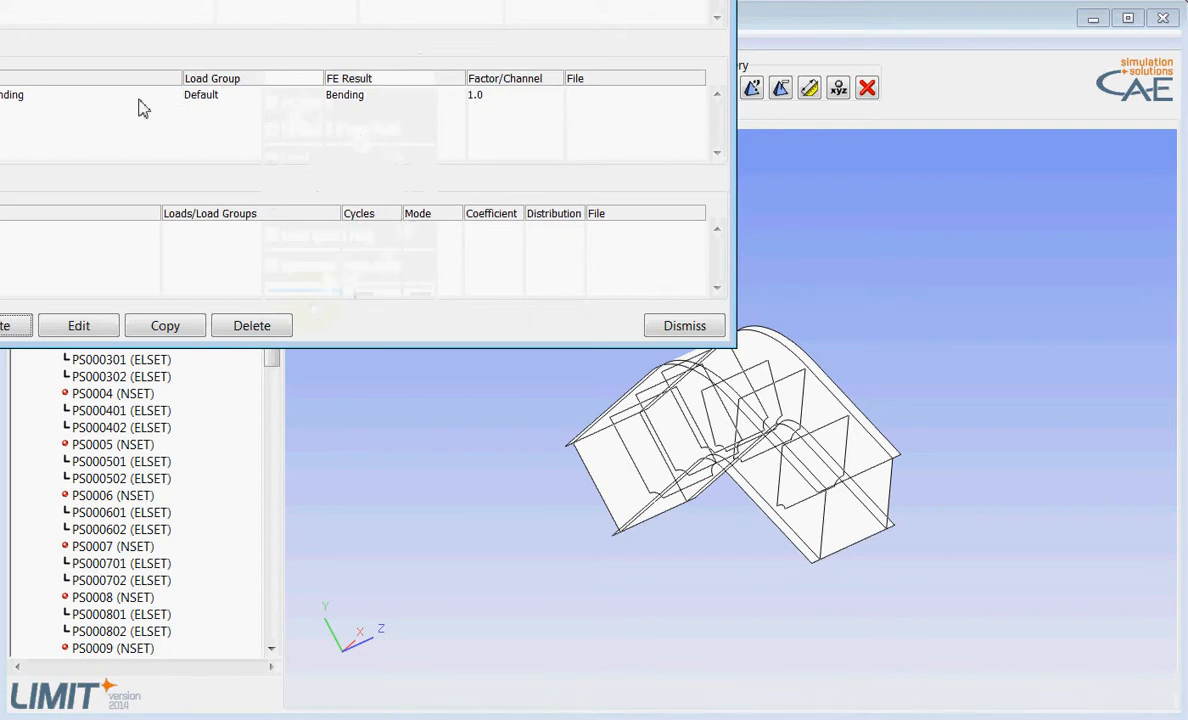
# Copy the bending load as LOAD_Bending_m with factor -1.0, then close the Load Manager and save the database.
pyautogui.click(45, 94)
pyautogui.click(165, 326)
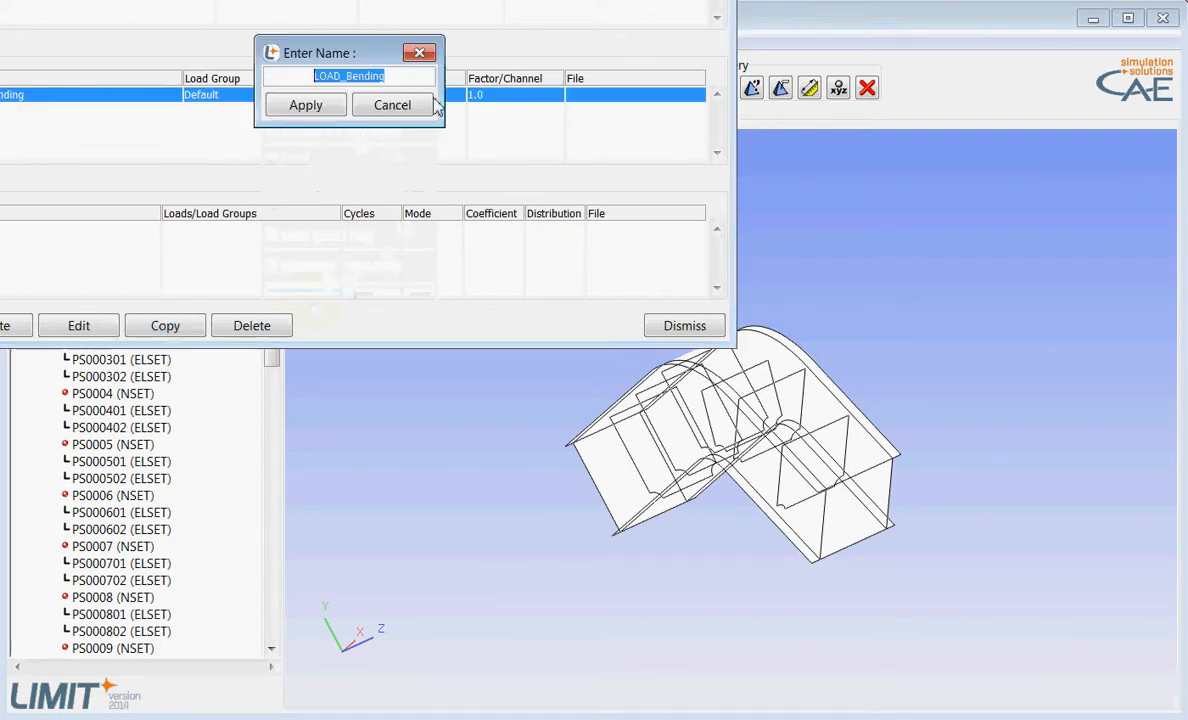
pyautogui.click(432, 75)
pyautogui.write('_')
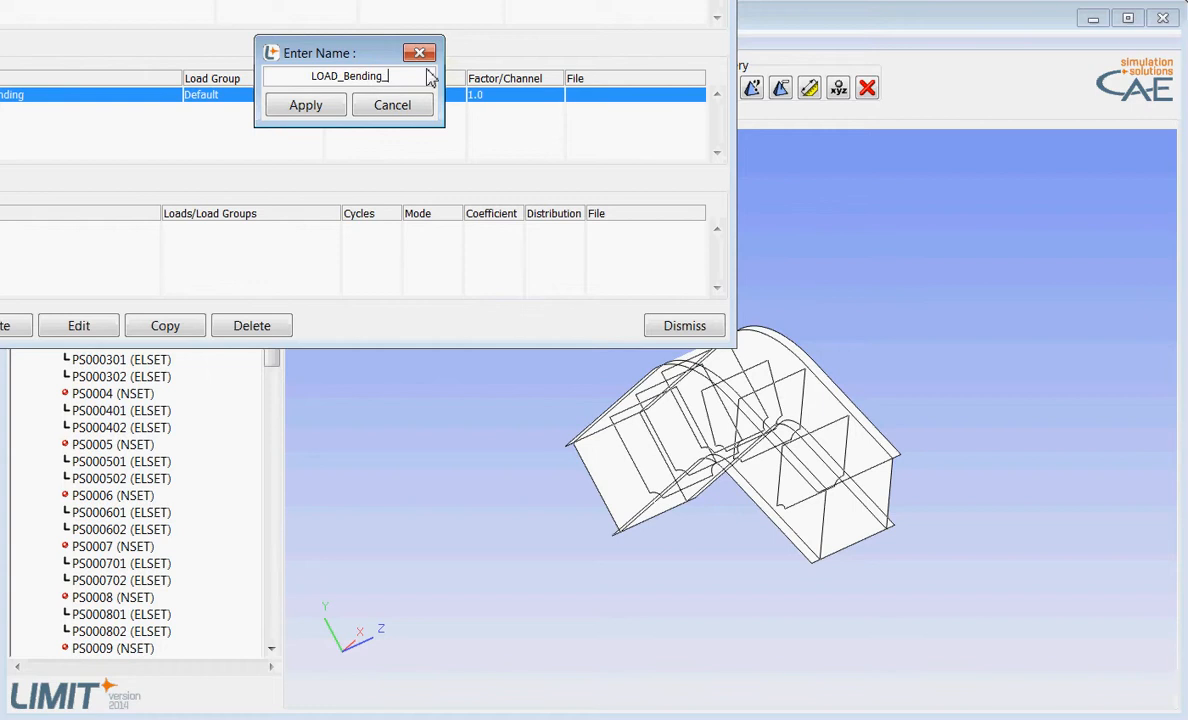
pyautogui.write('m')
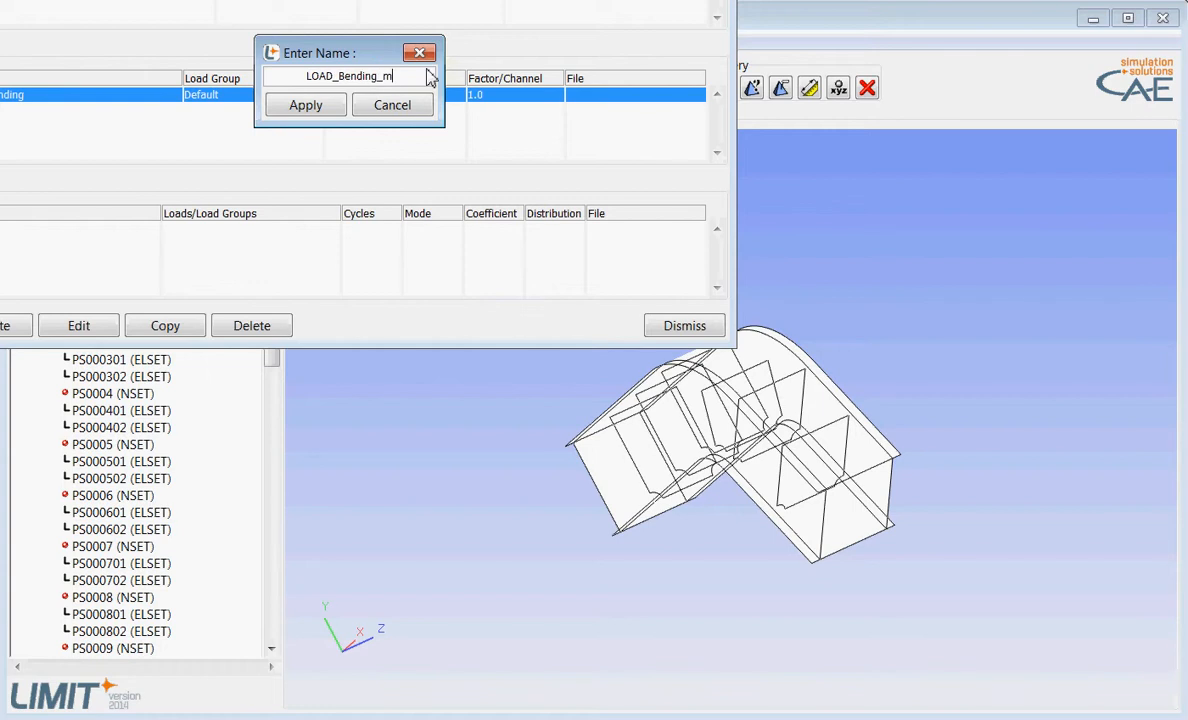
pyautogui.click(292, 110)
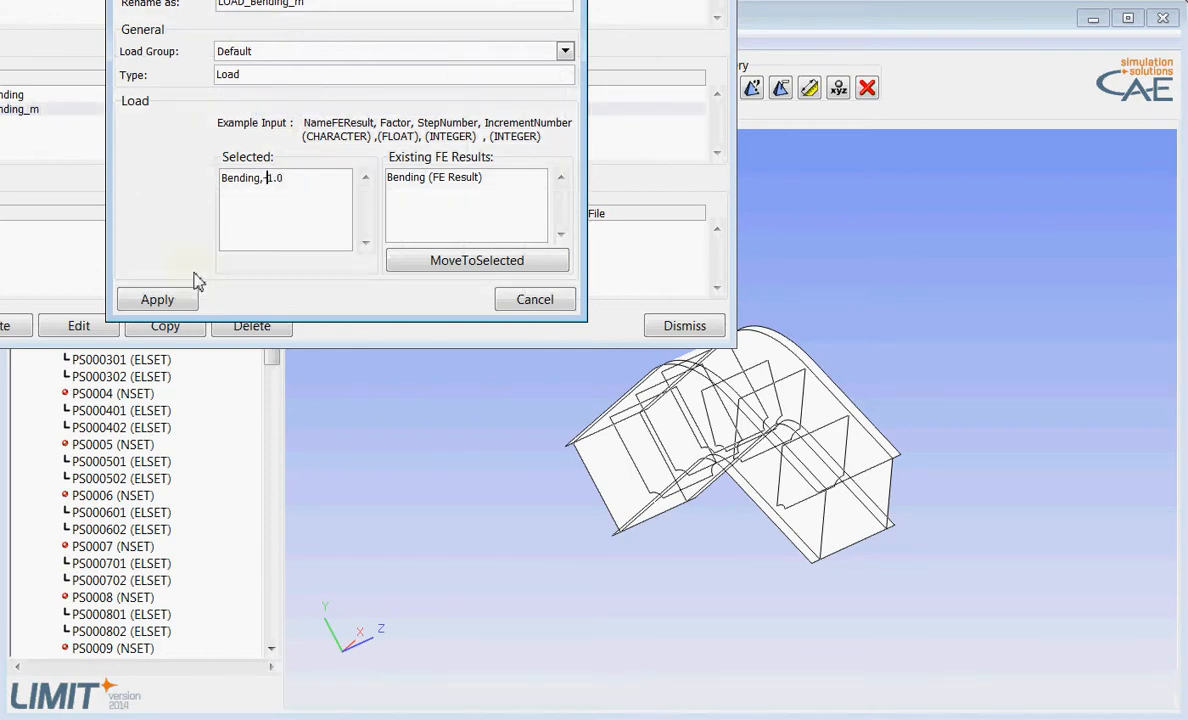
pyautogui.click(157, 299)
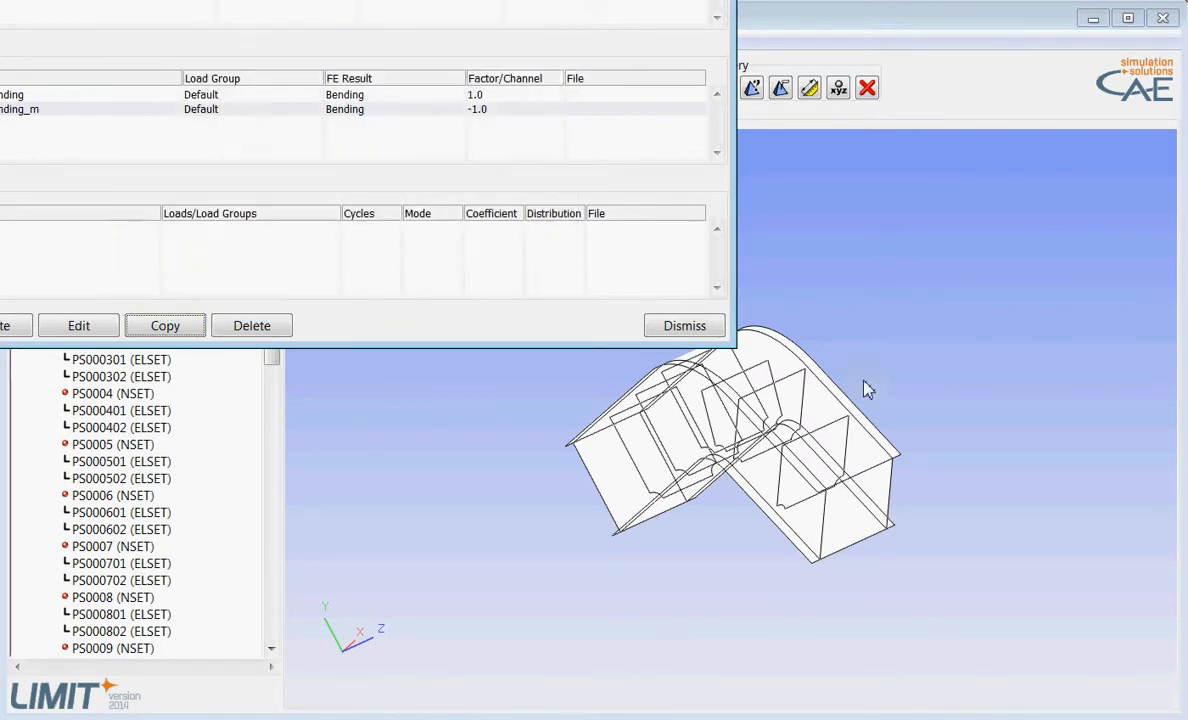
pyautogui.click(710, 329)
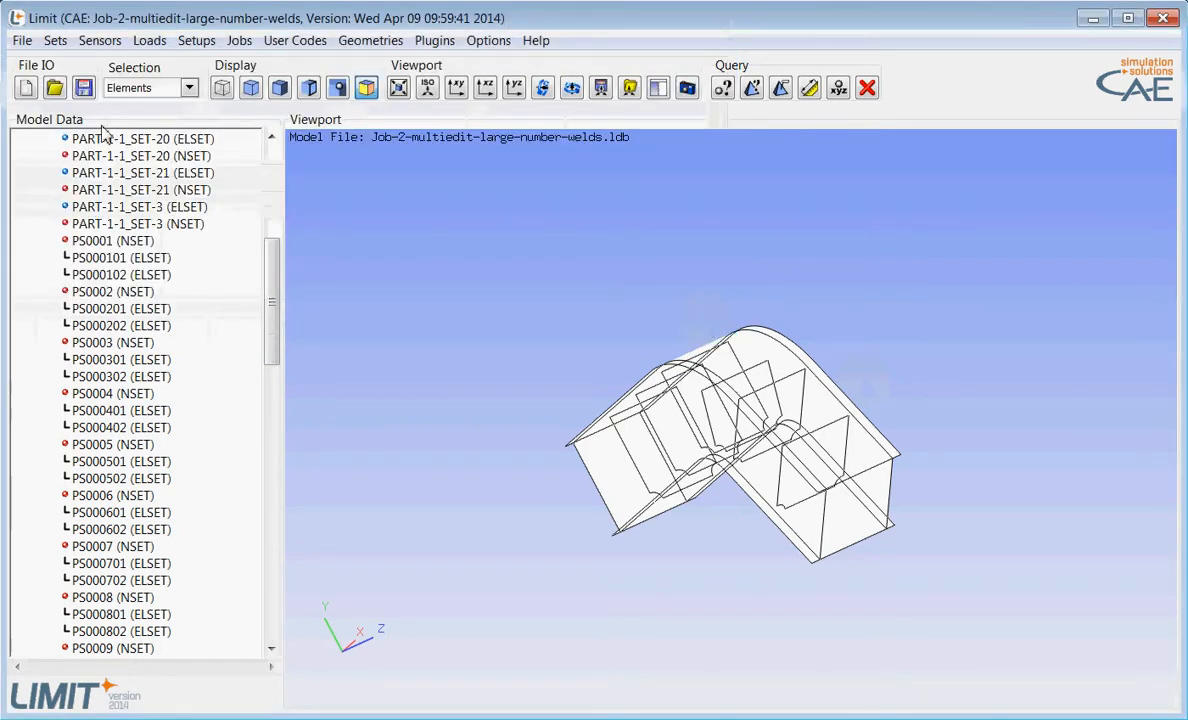
pyautogui.click(85, 88)
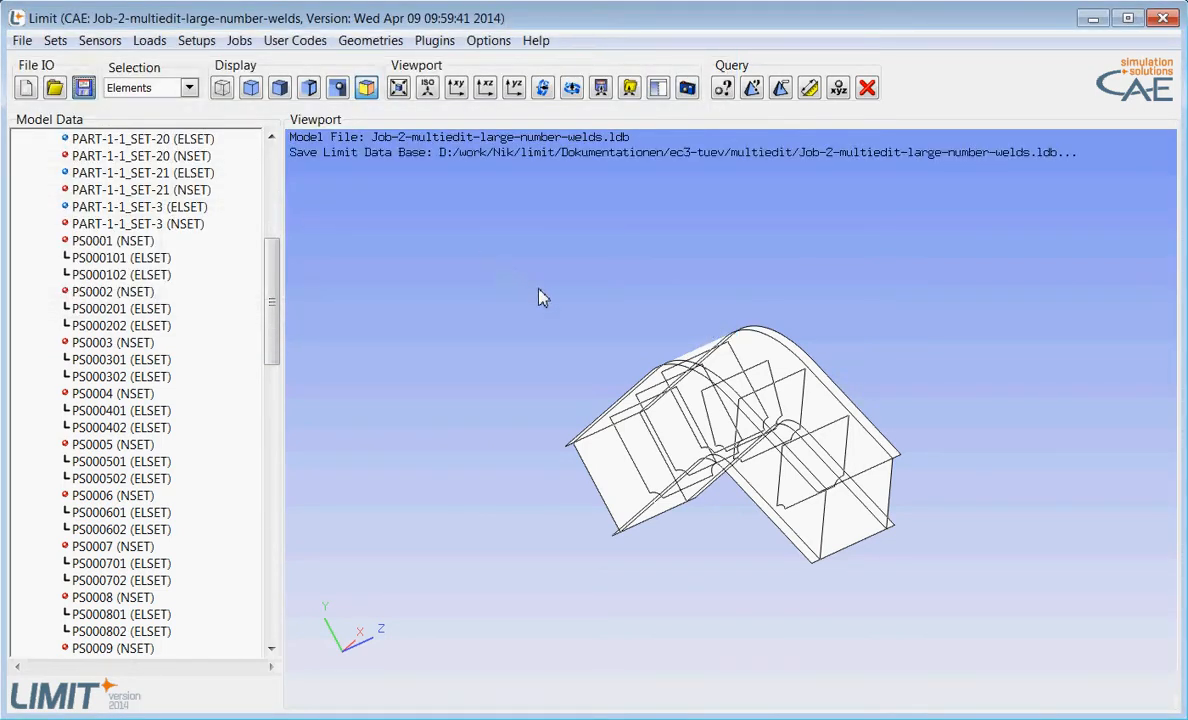
# Create a job named Job_1_EC3_MultiEdit in the JobManager.
pyautogui.click(239, 40)
pyautogui.click(250, 62)
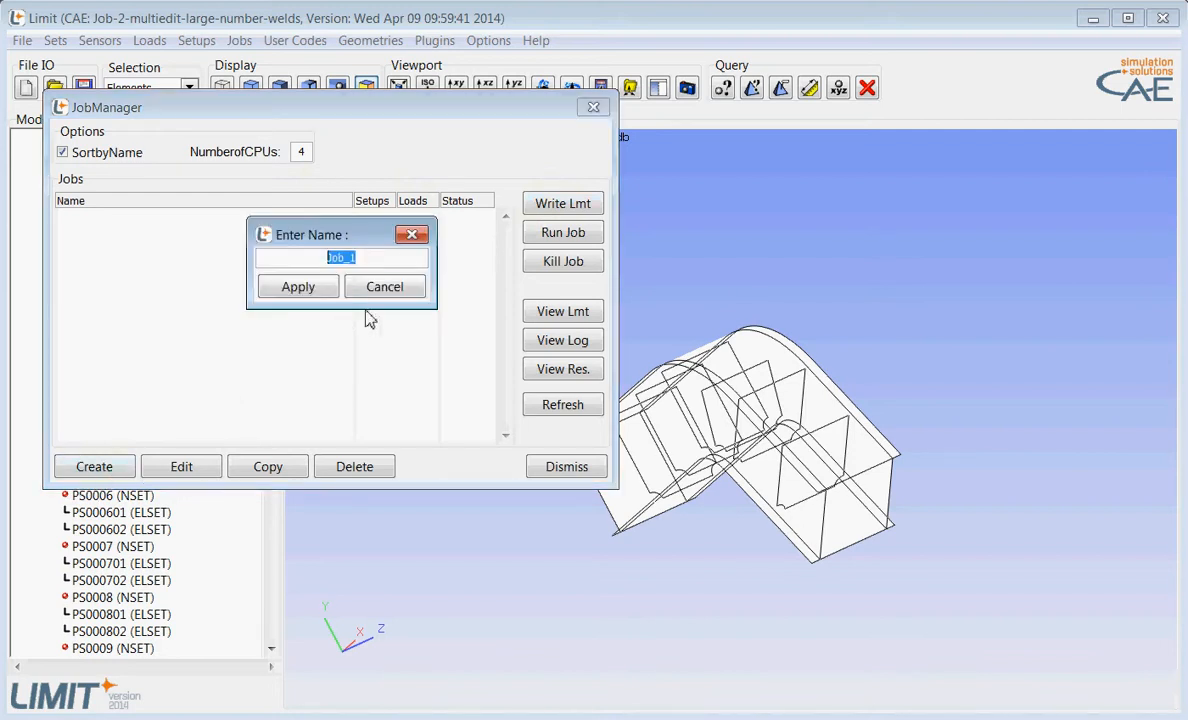
pyautogui.click(405, 263)
pyautogui.write('_E')
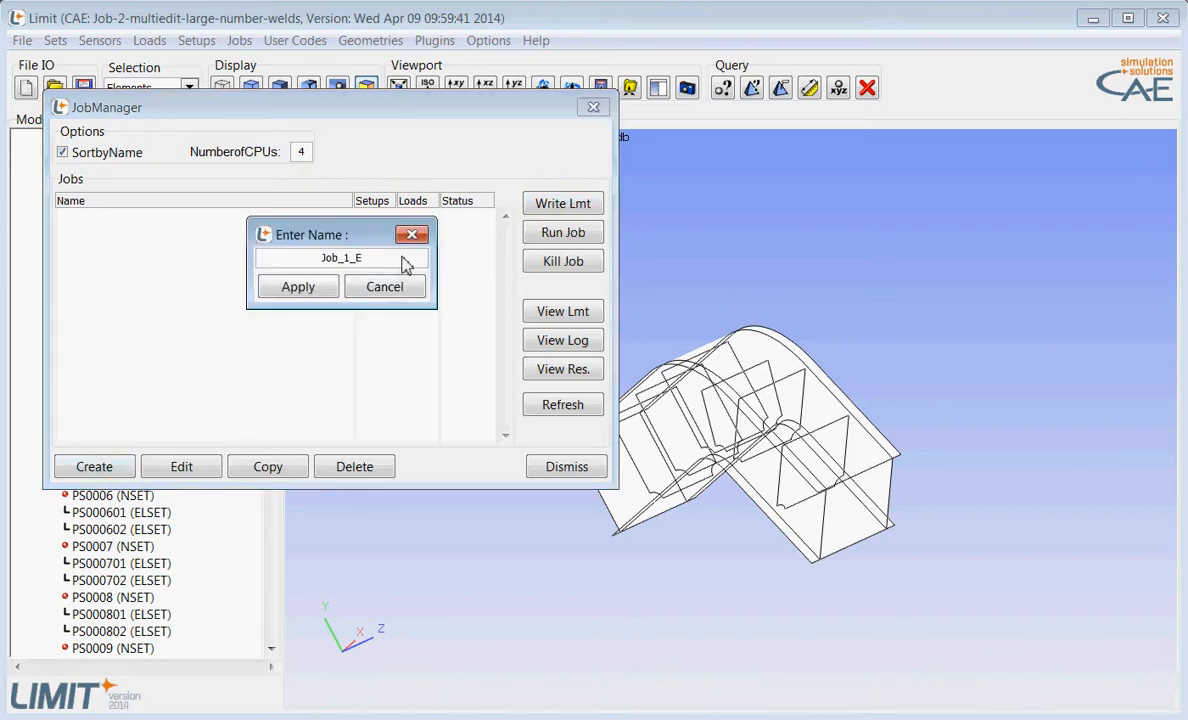
pyautogui.write('C3_')
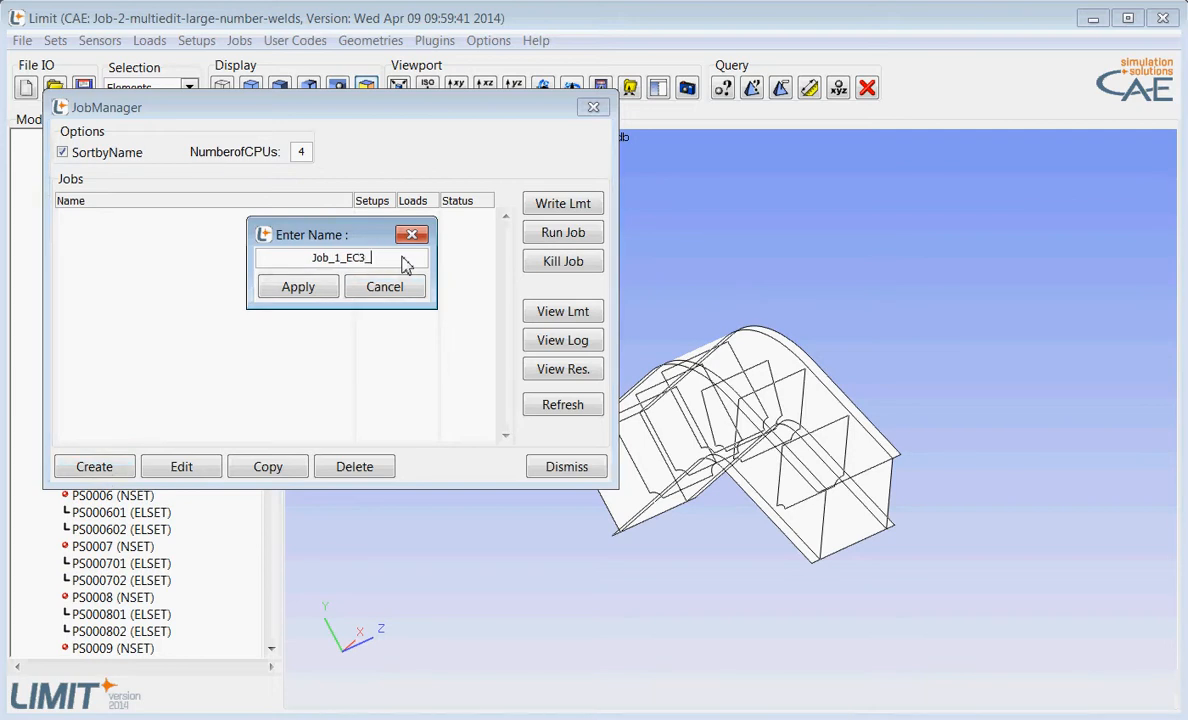
pyautogui.write('MultiEdit')
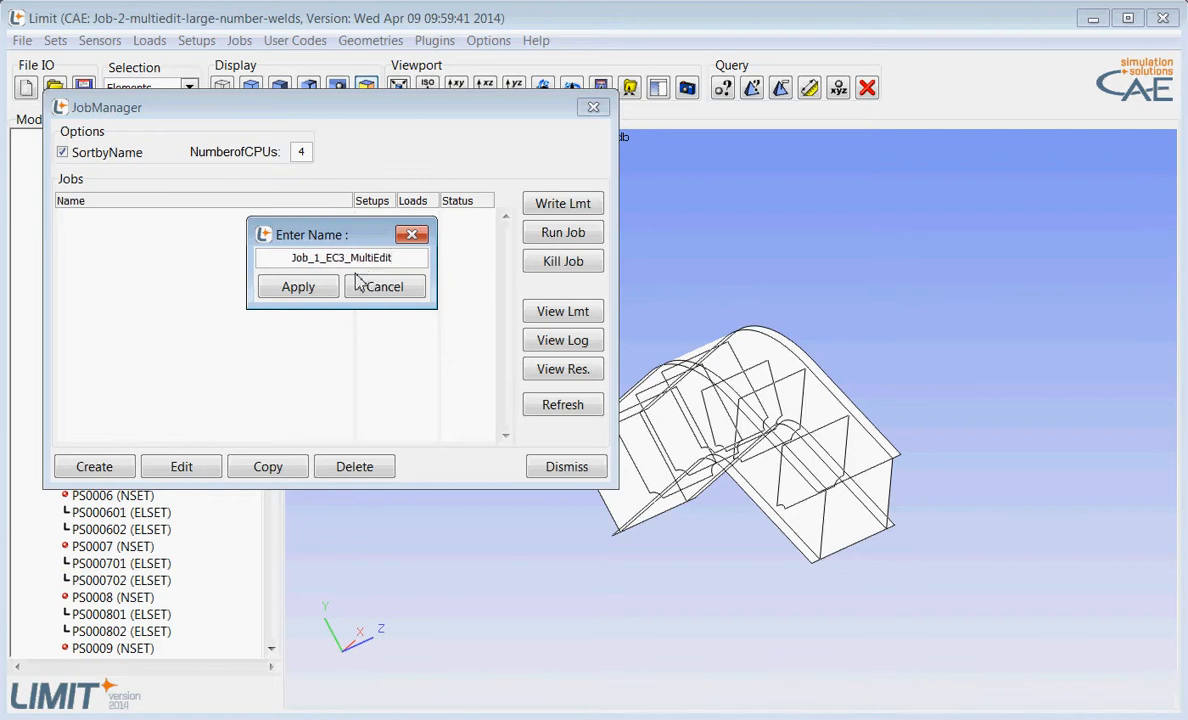
pyautogui.click(308, 286)
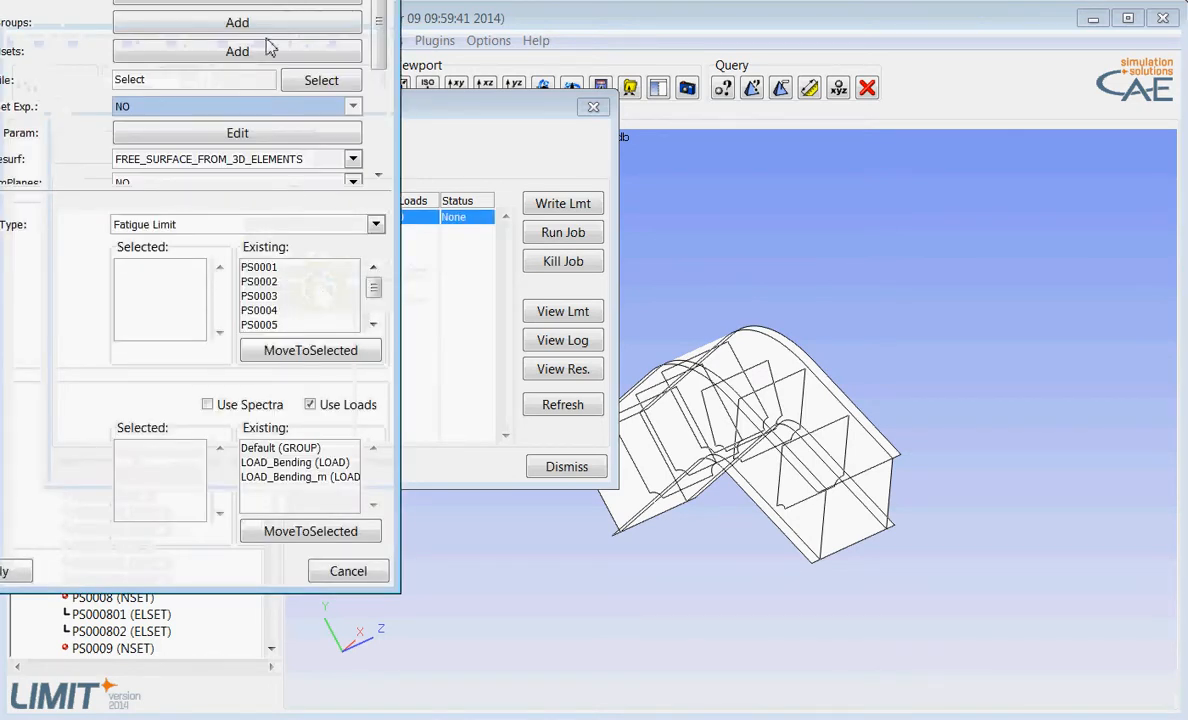
# Set the job's preference to limit_abqodb_v6121_x64_eng_v2014r1.bat.
pyautogui.click(352, 0)
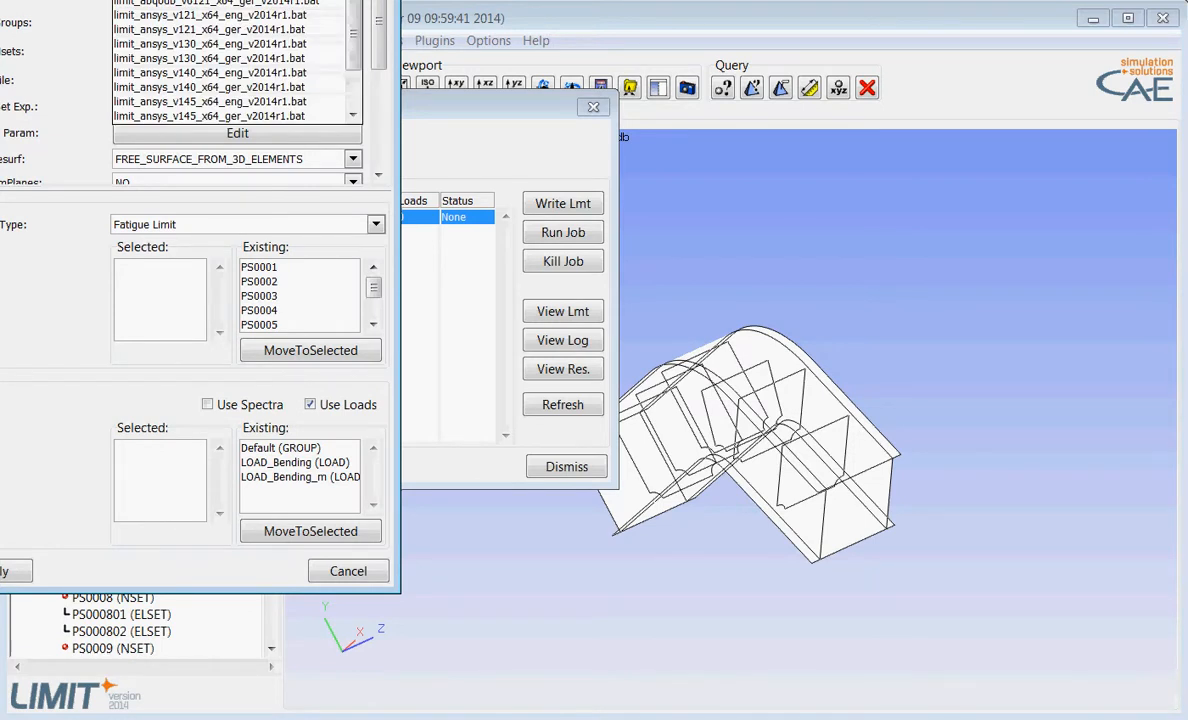
pyautogui.click(230, 102)
pyautogui.moveTo(243, 0); pyautogui.dragTo(343, 32)
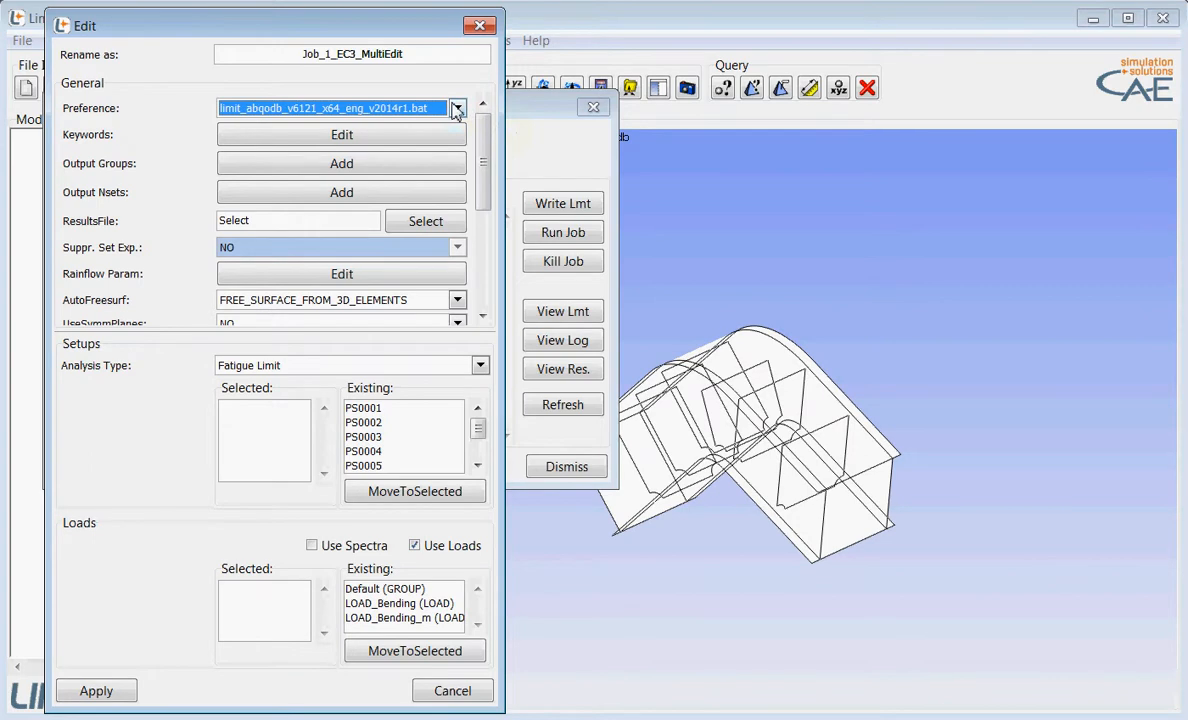
pyautogui.click(456, 108)
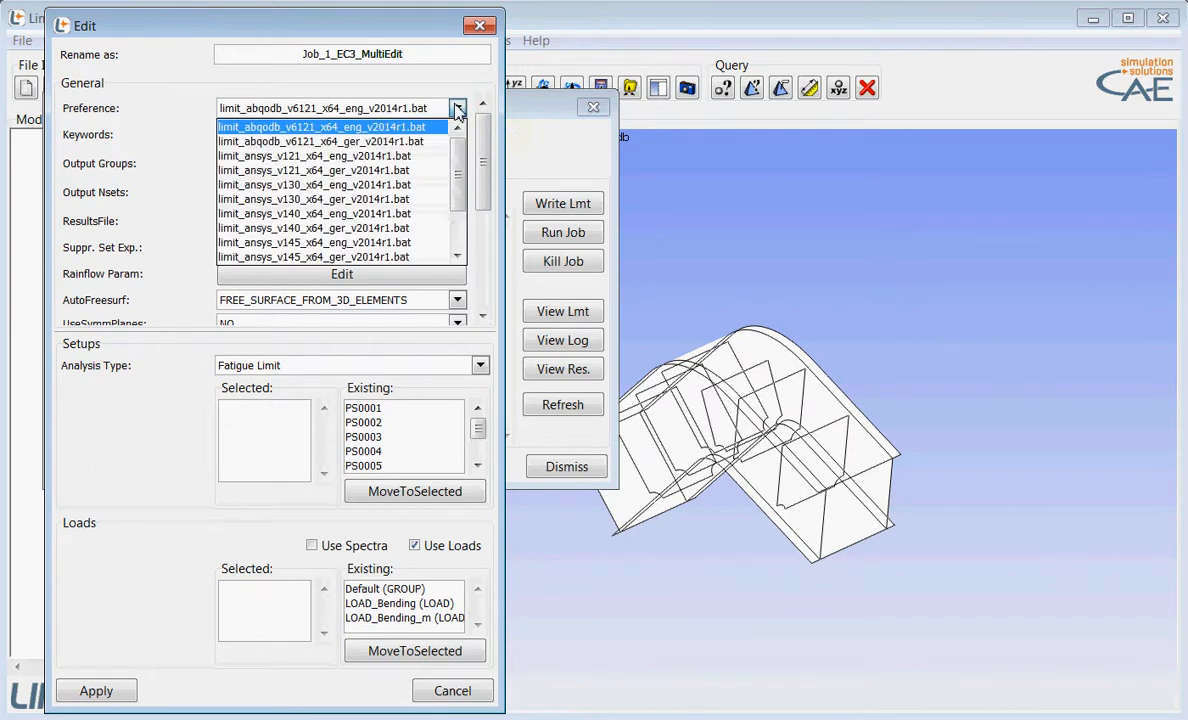
pyautogui.click(333, 130)
pyautogui.click(310, 108)
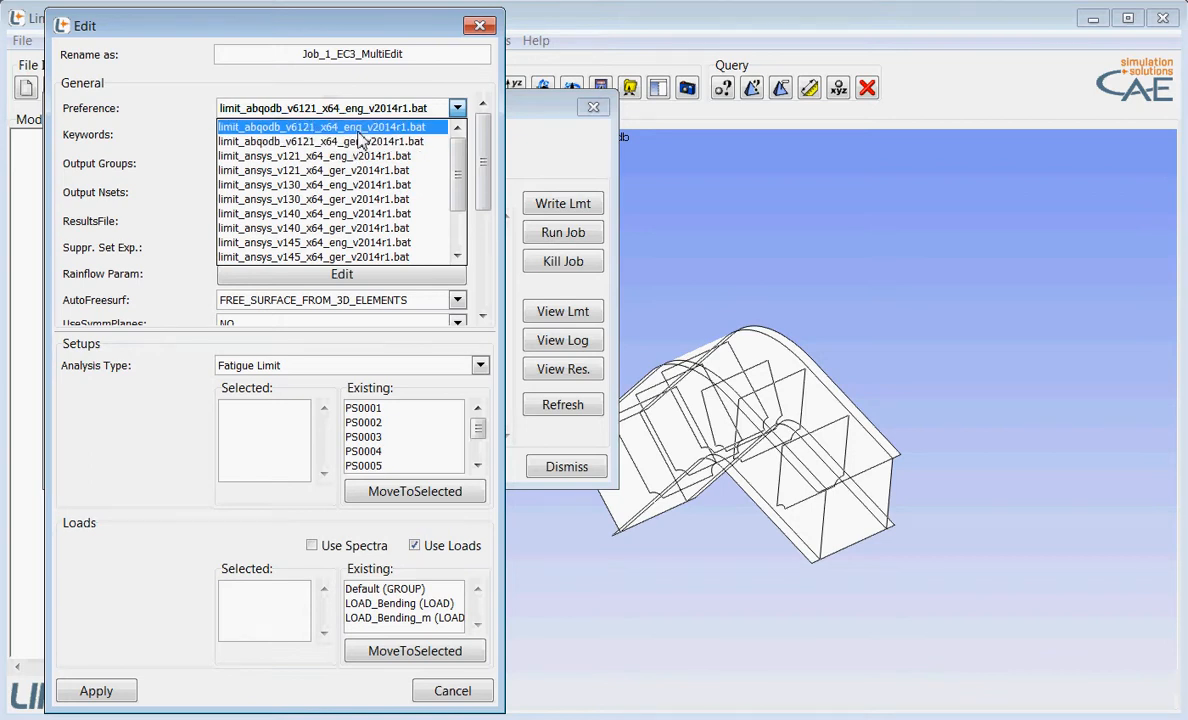
pyautogui.click(350, 127)
# Assign Job-2-multiedit-2.odb from the multiedit folder as the job's results file.
pyautogui.click(455, 230)
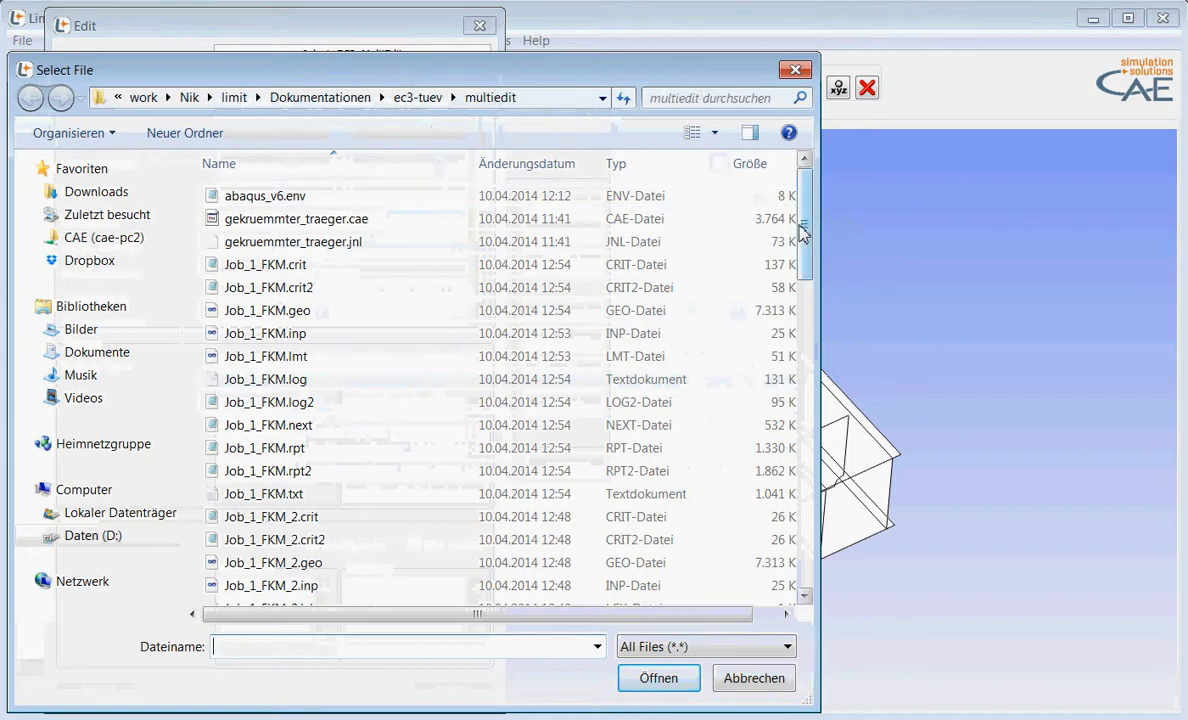
pyautogui.moveTo(808, 232); pyautogui.dragTo(802, 503)
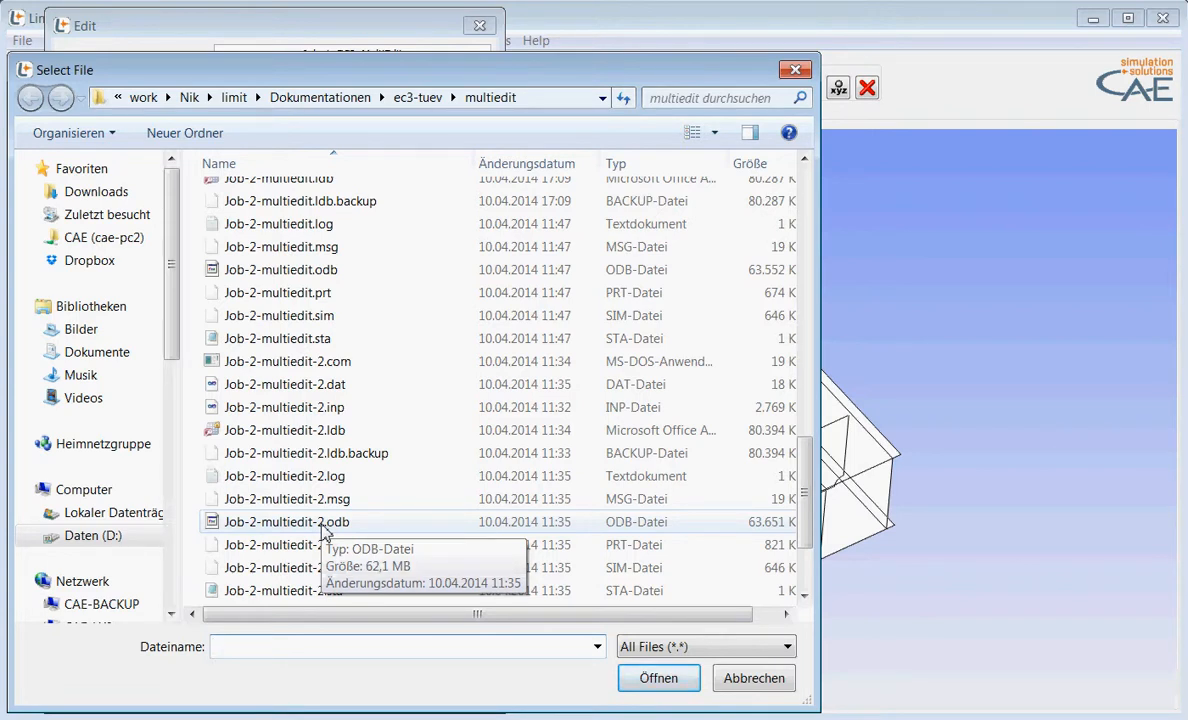
pyautogui.click(323, 527)
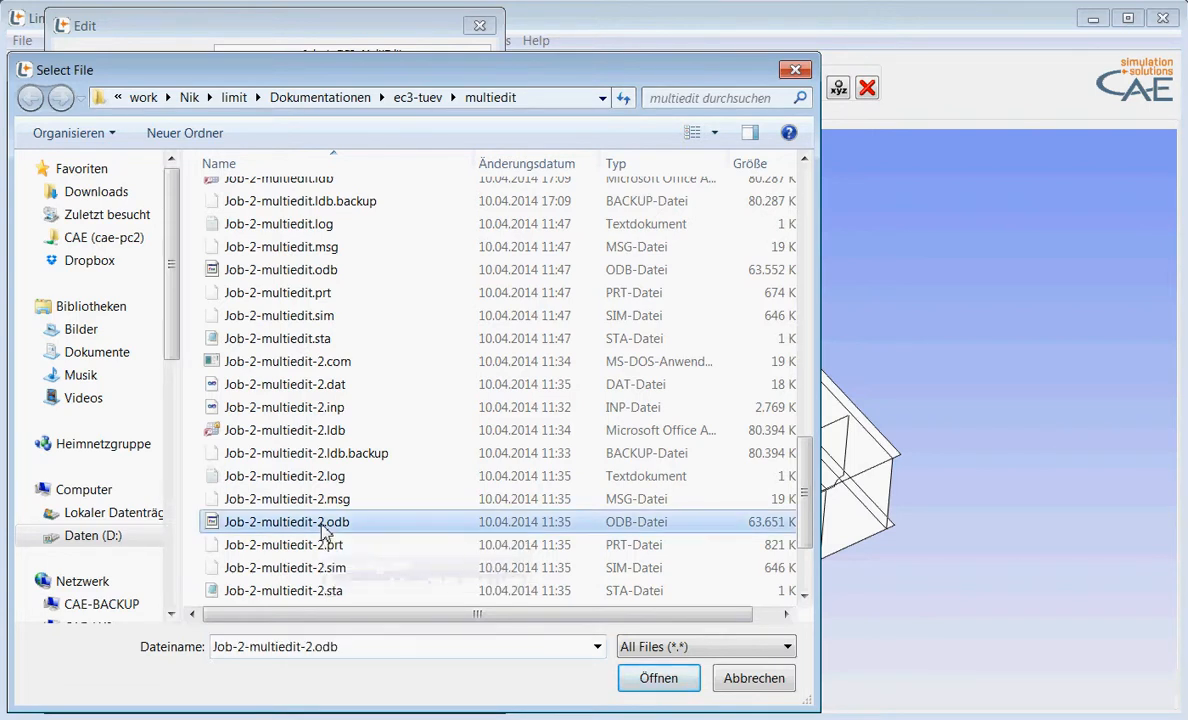
pyautogui.click(658, 682)
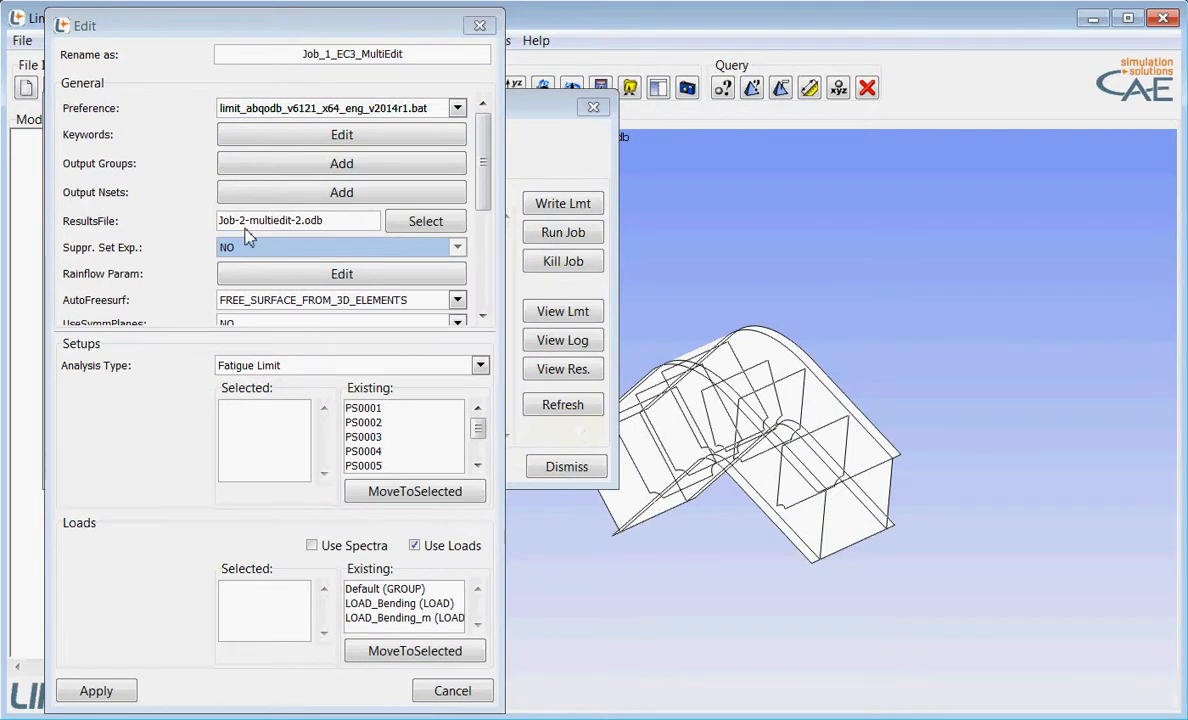
# Add setups PS0001 to PS0022 and the loads LOAD_Bending and LOAD_Bending_m to the job, and apply.
pyautogui.moveTo(485, 187); pyautogui.dragTo(493, 215)
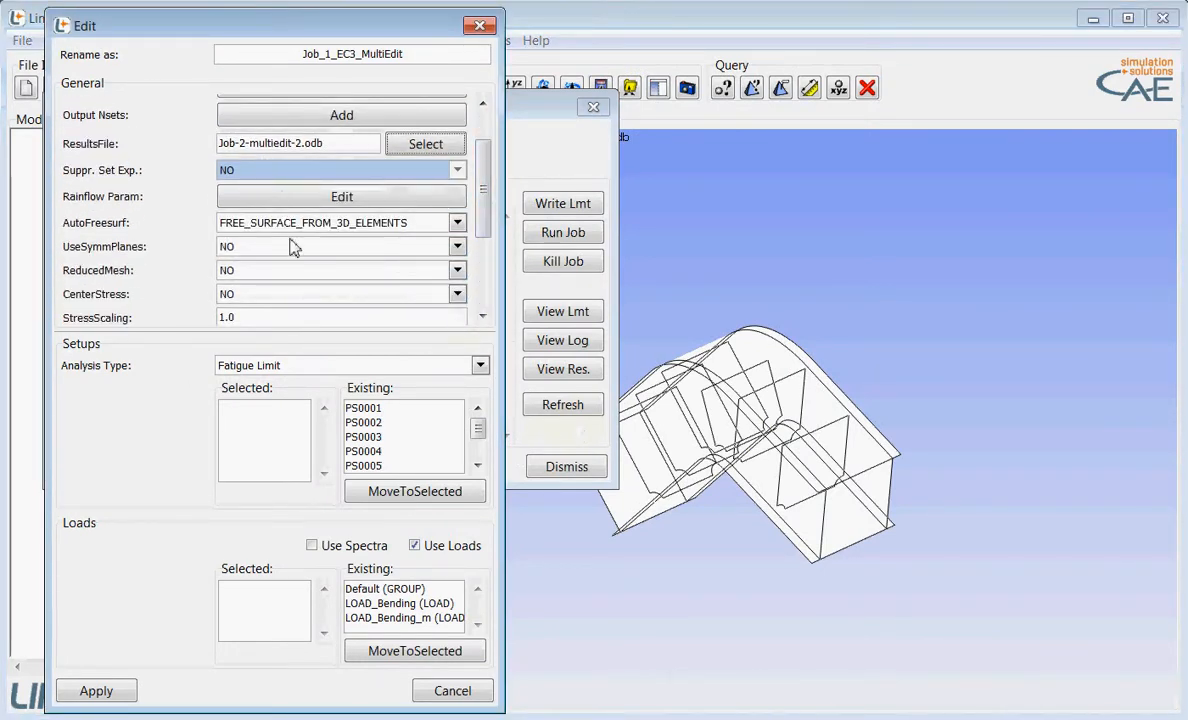
pyautogui.moveTo(406, 411); pyautogui.dragTo(395, 614)
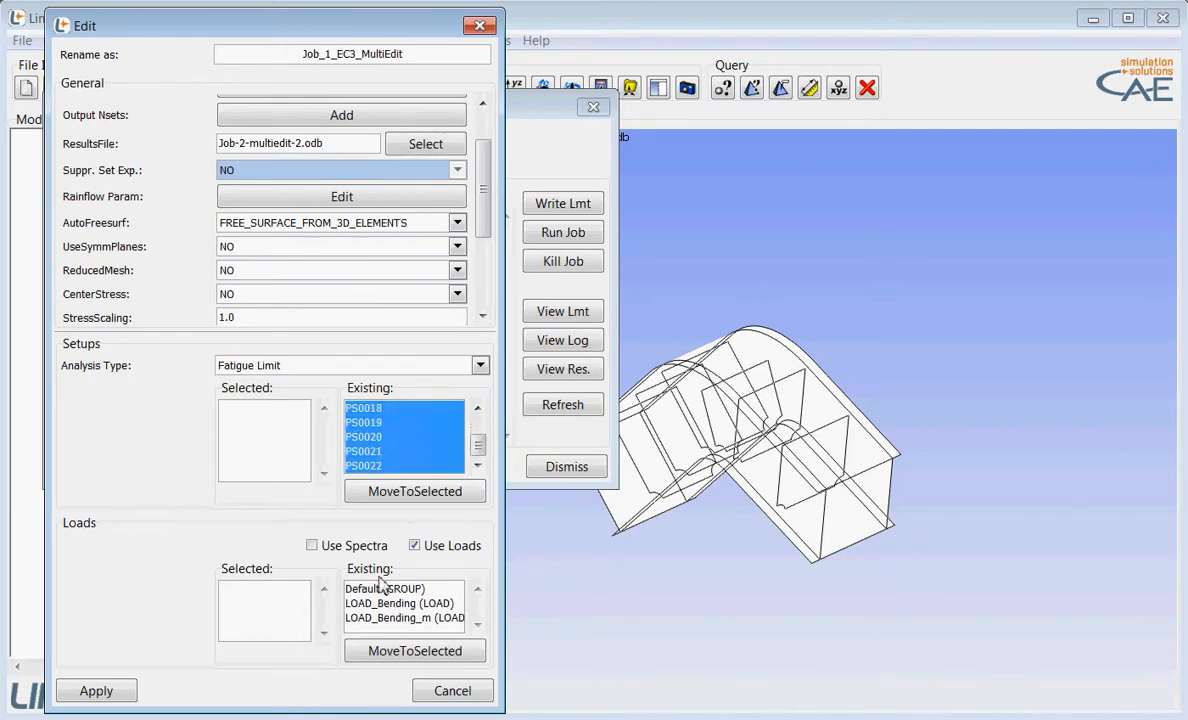
pyautogui.click(386, 495)
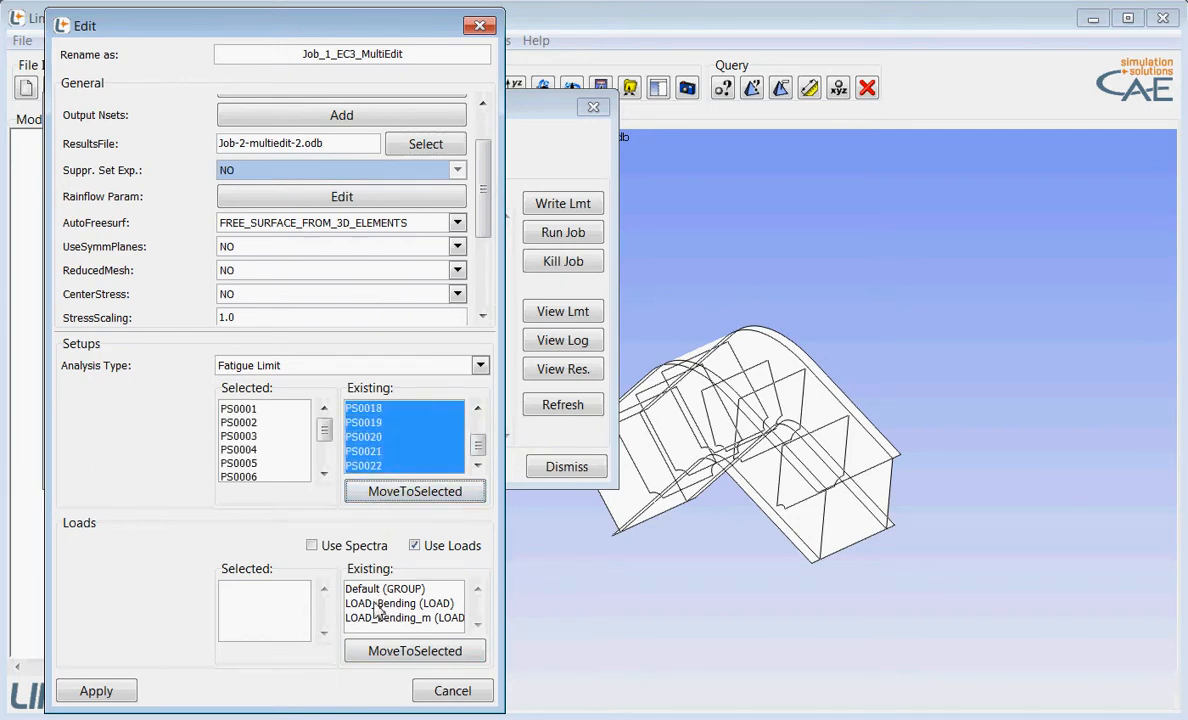
pyautogui.moveTo(376, 606); pyautogui.dragTo(377, 630)
pyautogui.click(380, 651)
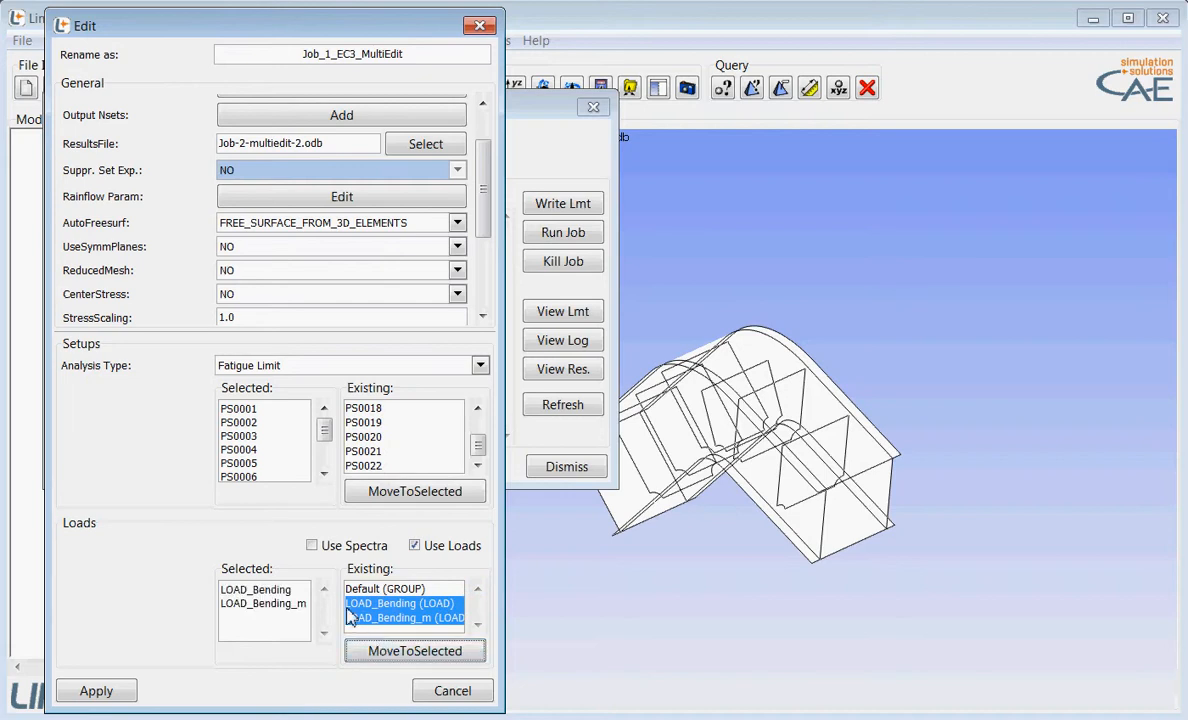
pyautogui.click(94, 691)
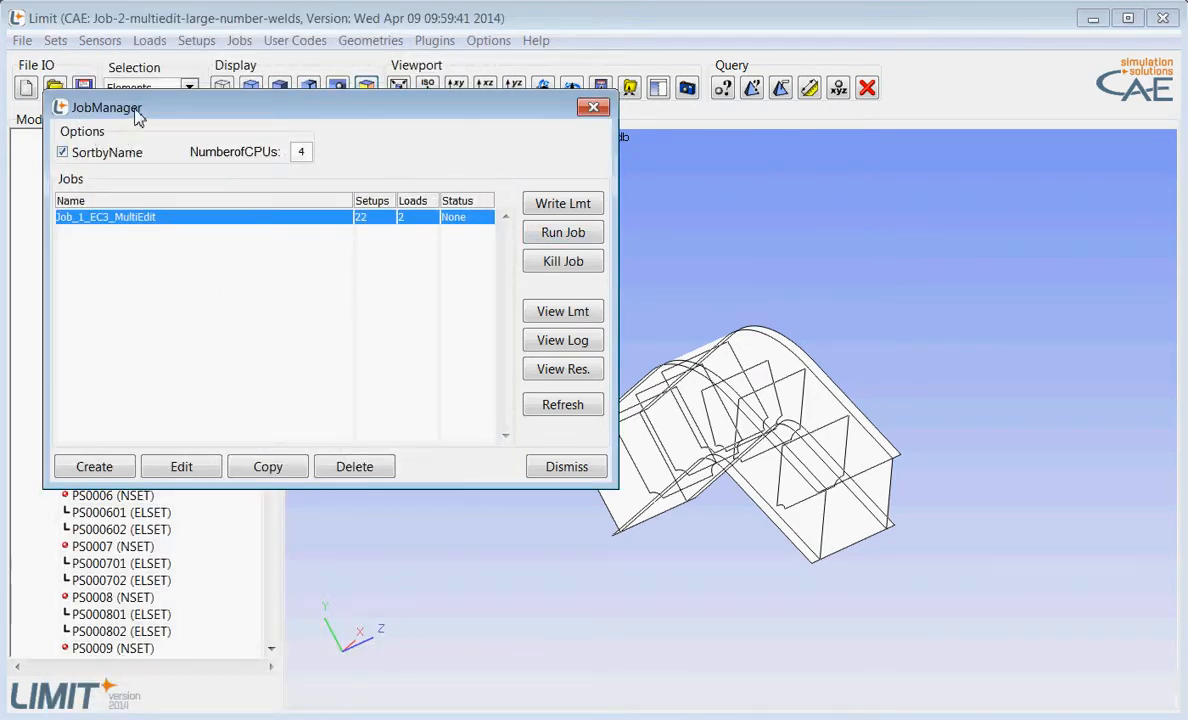
# Save the model database and run Job_1_EC3_MultiEdit.
pyautogui.moveTo(129, 118); pyautogui.dragTo(140, 198)
pyautogui.click(86, 90)
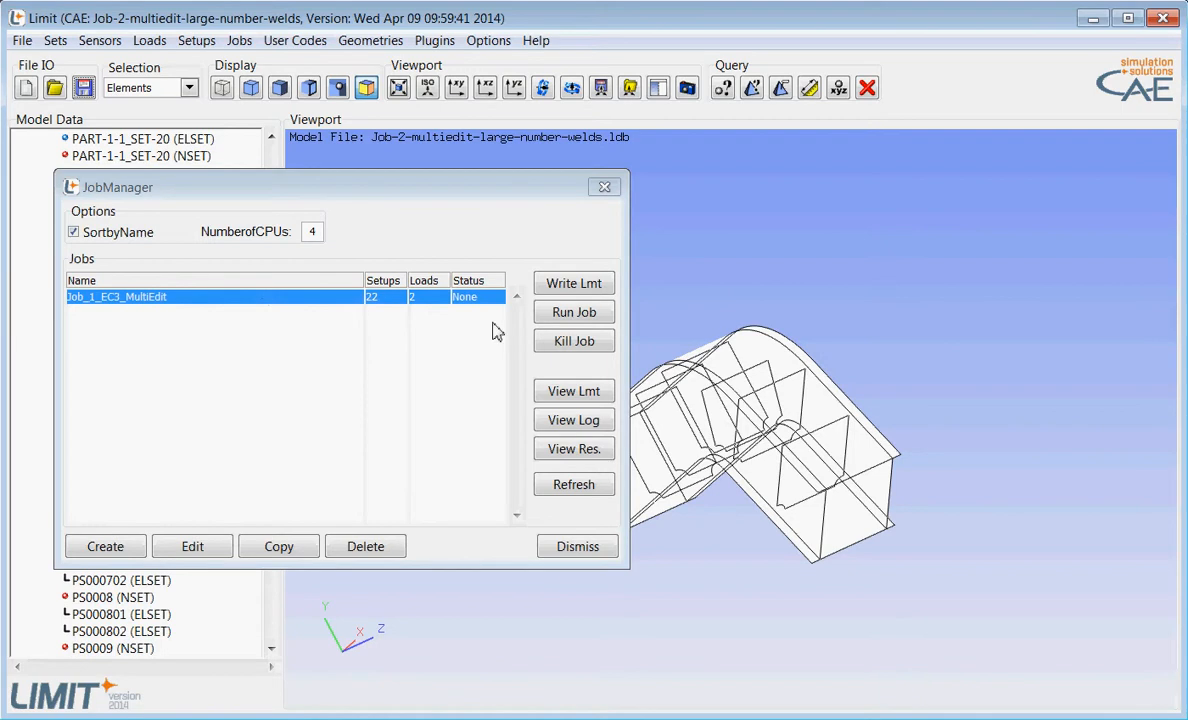
pyautogui.click(551, 323)
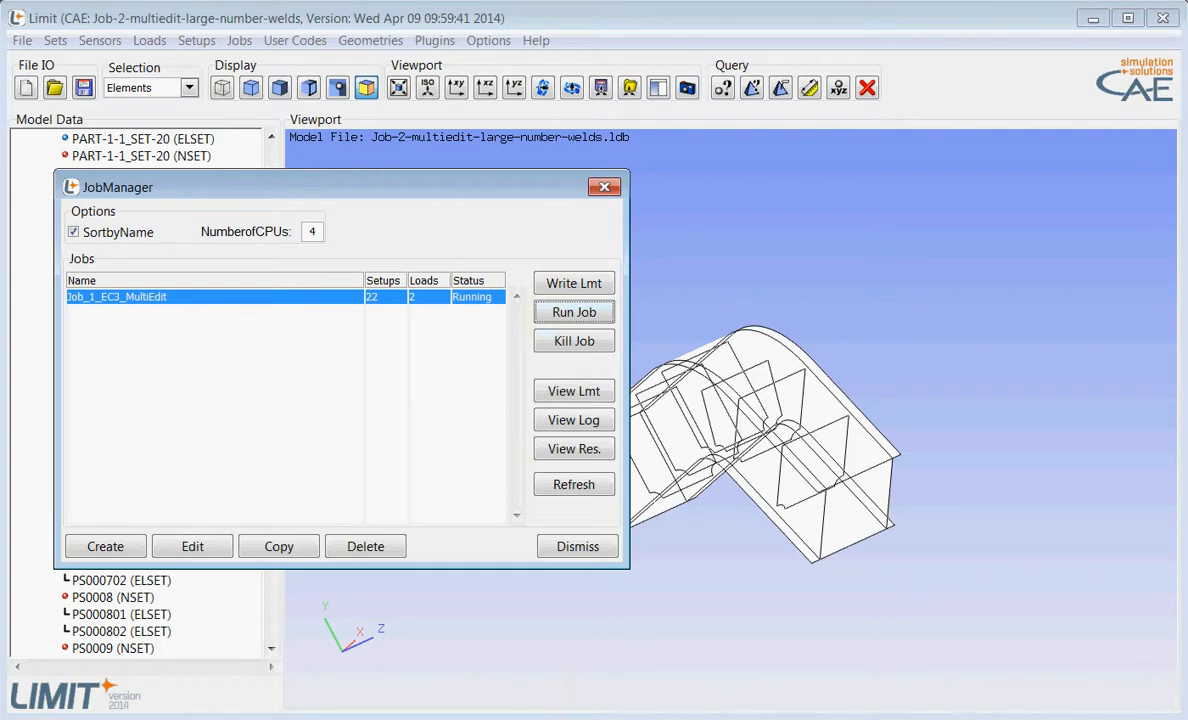
pyautogui.click(407, 699)
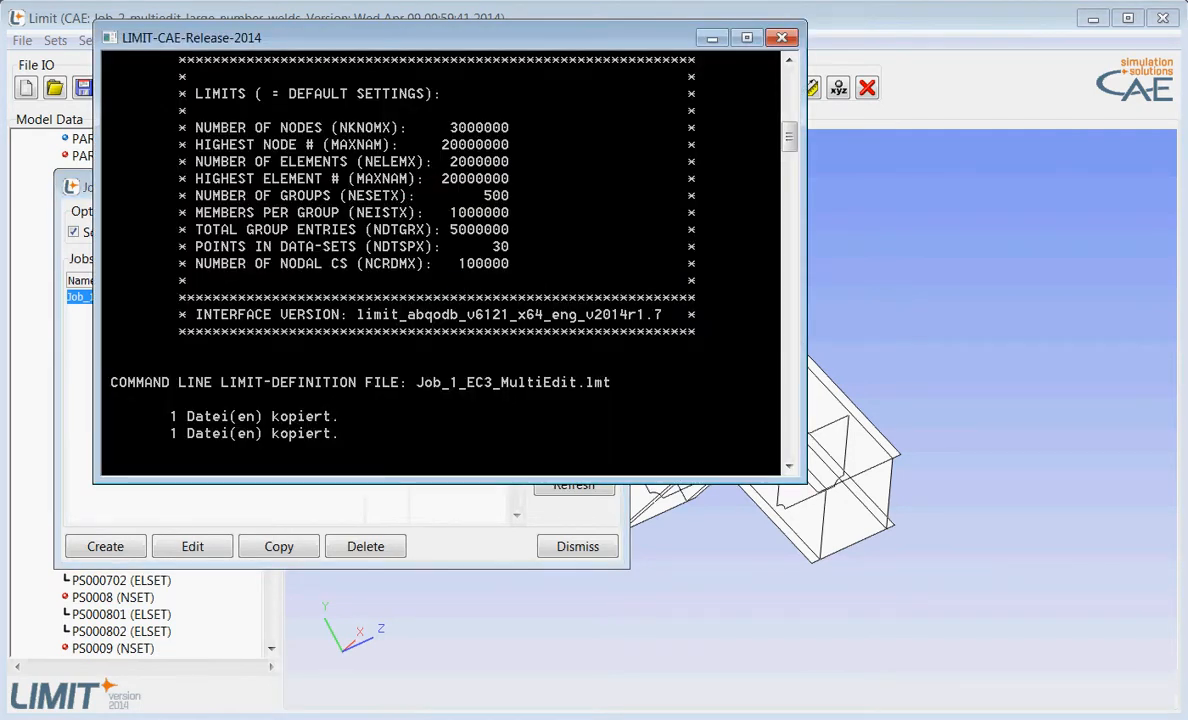
pyautogui.moveTo(407, 38); pyautogui.dragTo(584, 65)
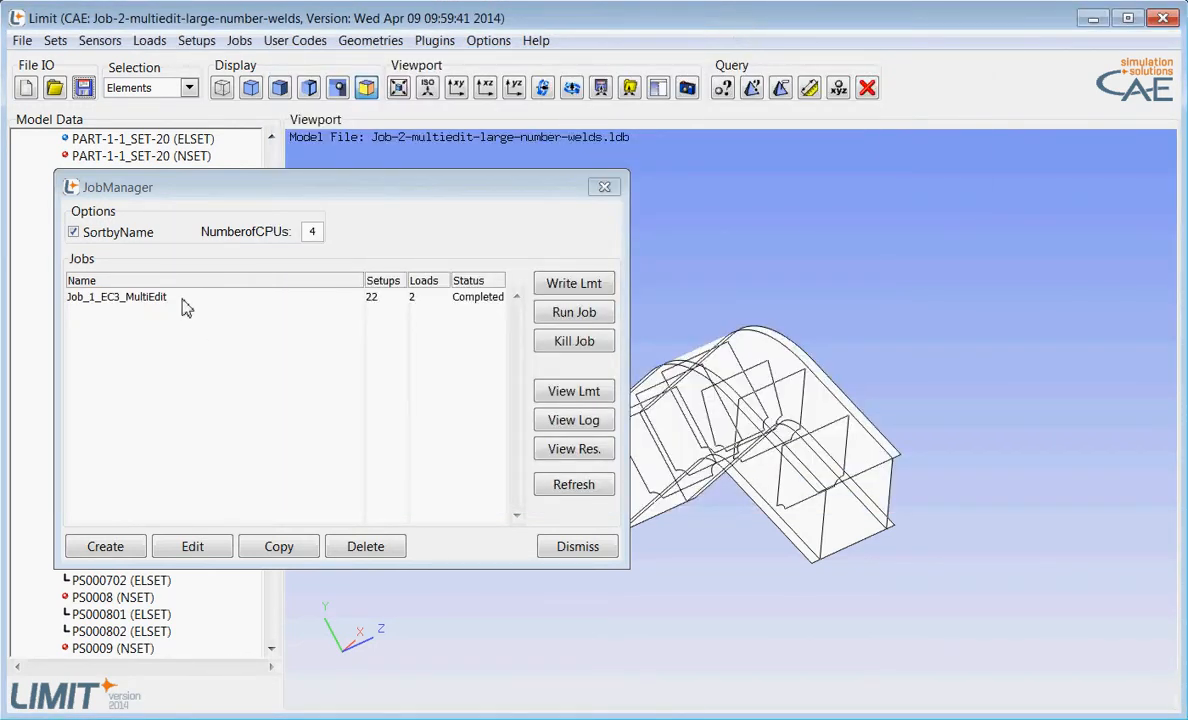
# Load the results of Job_1_EC3_MultiEdit in the viewer and plot MAX.D.O.UTILIZATION_(EL) on the beam.
pyautogui.click(172, 296)
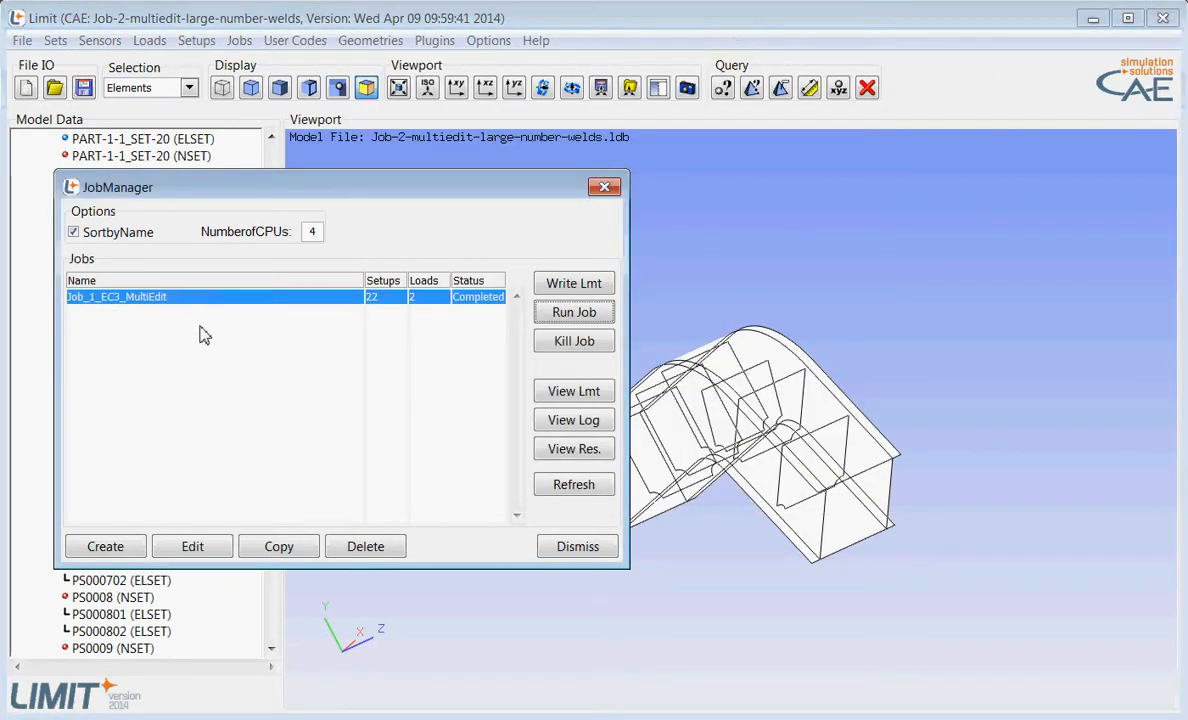
pyautogui.click(574, 449)
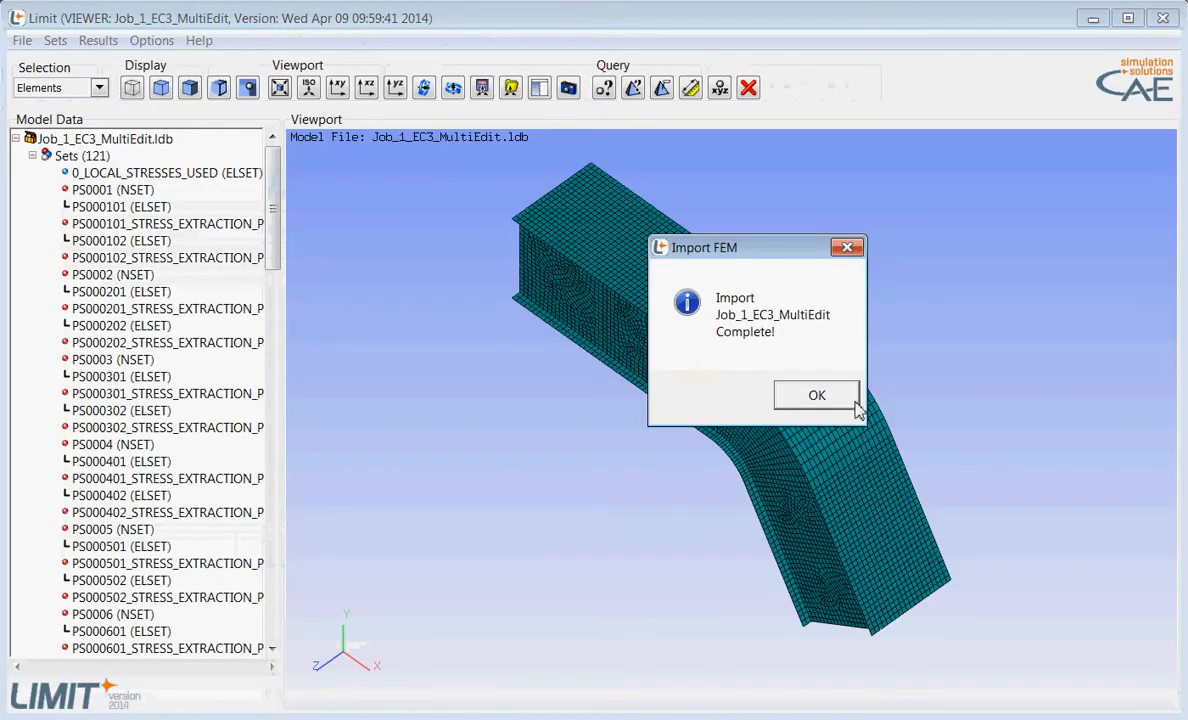
pyautogui.click(855, 402)
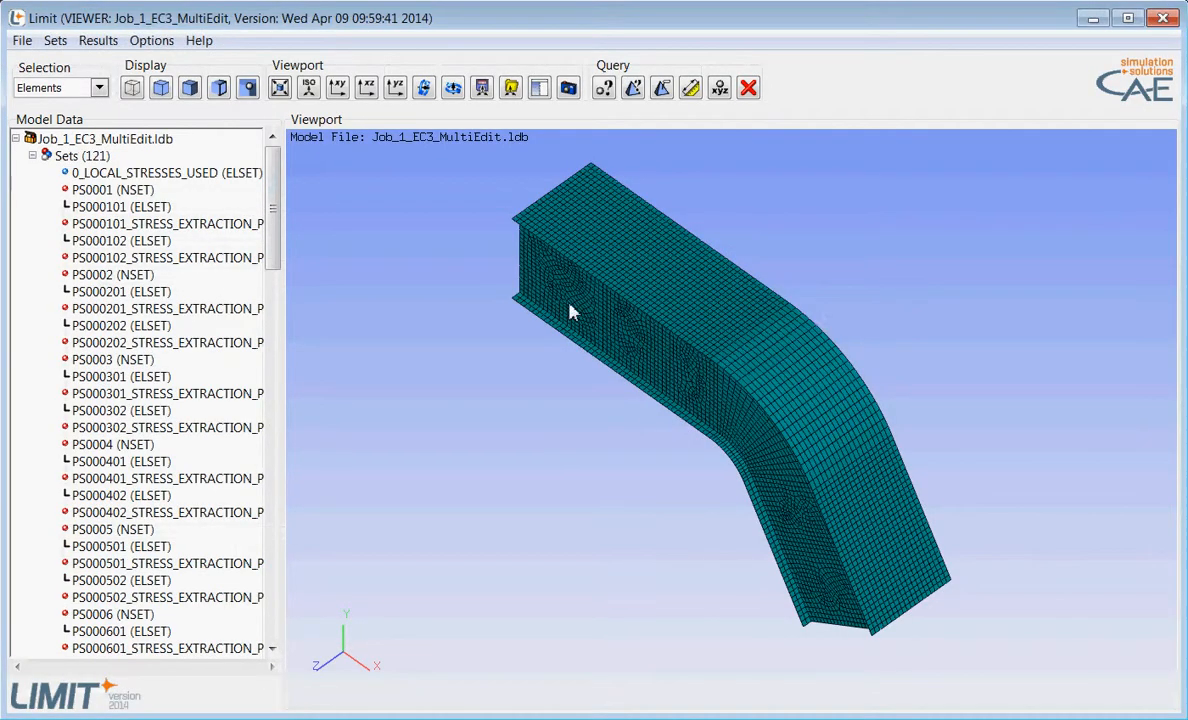
pyautogui.click(32, 155)
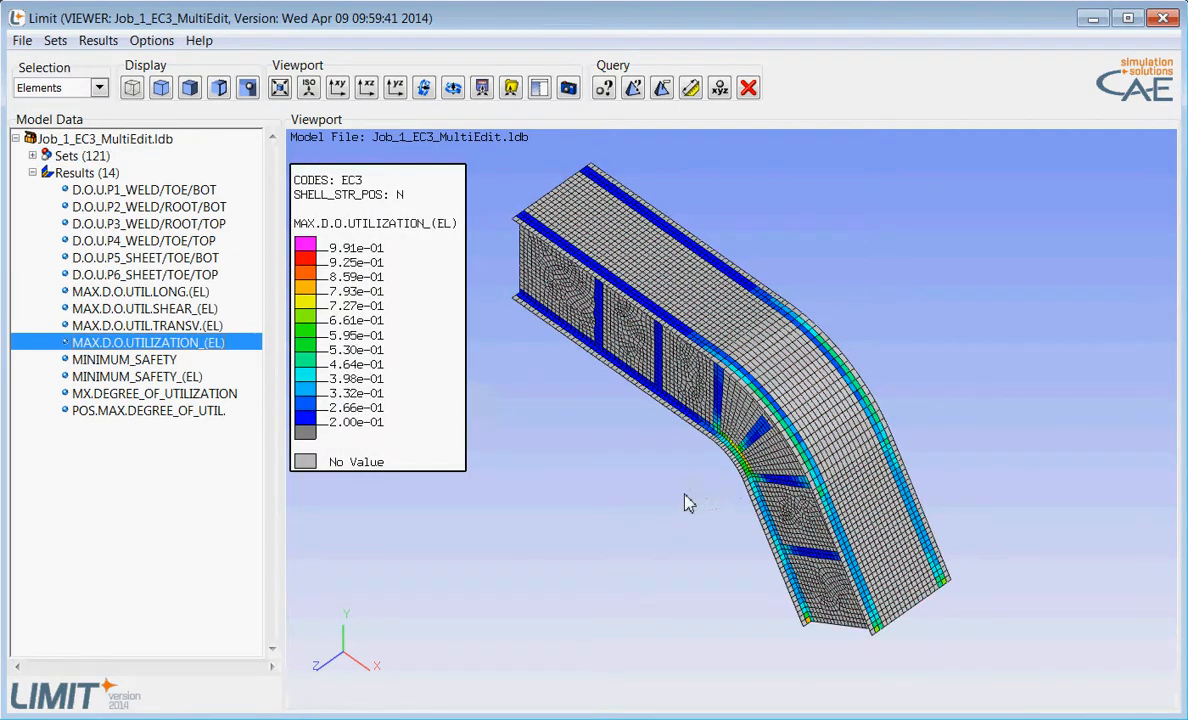
# Examine the maximum utilization along the beam's welds from several sides, with only feature edges shown, focusing on the curved flanges and stiffeners.
pyautogui.moveTo(697, 485); pyautogui.dragTo(557, 371)
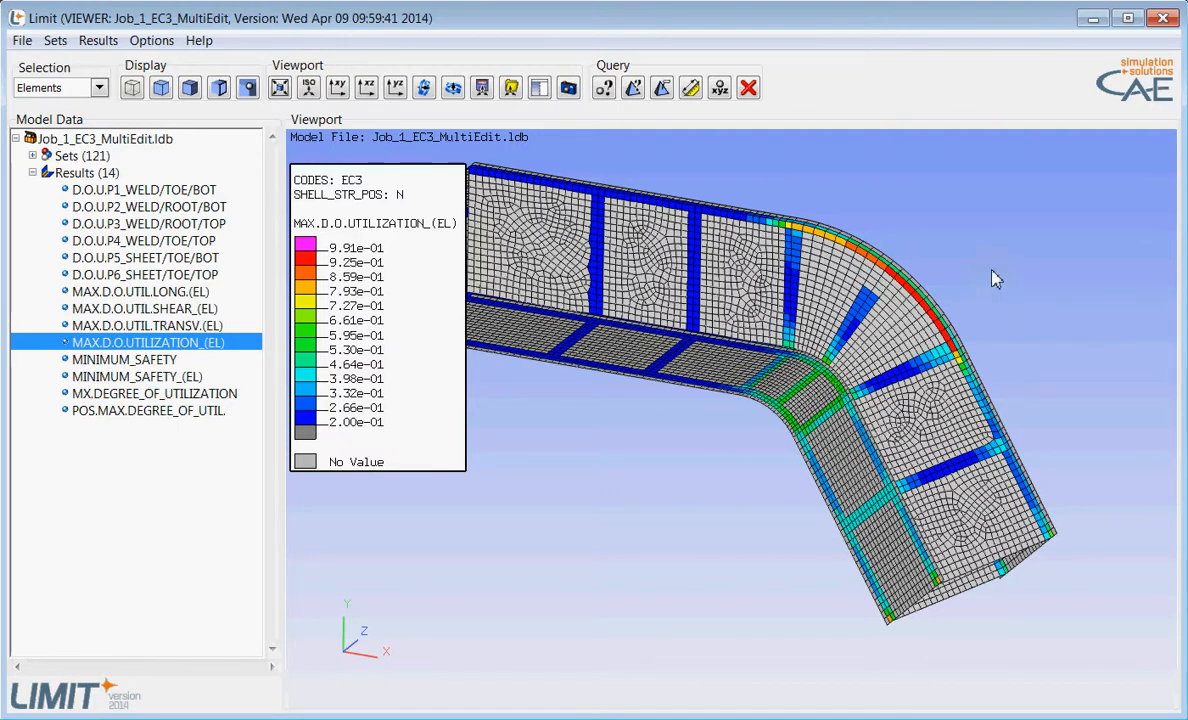
pyautogui.moveTo(992, 272); pyautogui.dragTo(940, 372)
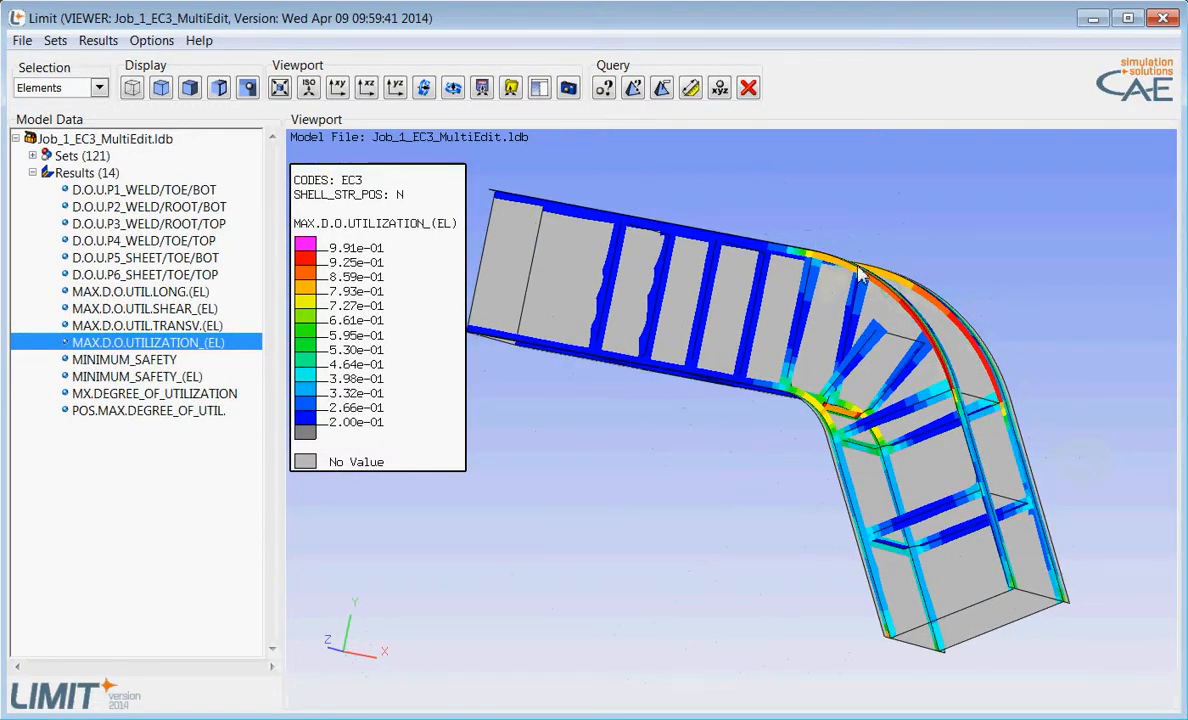
pyautogui.moveTo(868, 350); pyautogui.dragTo(845, 287)
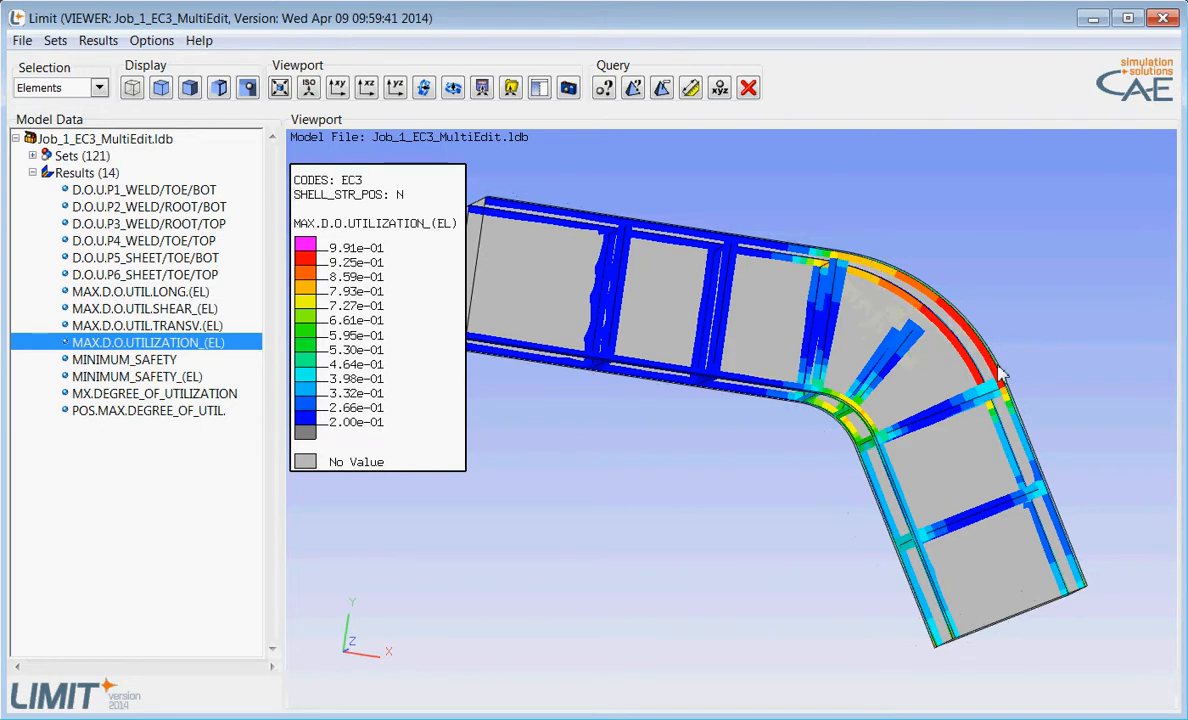
pyautogui.moveTo(910, 392); pyautogui.dragTo(924, 446)
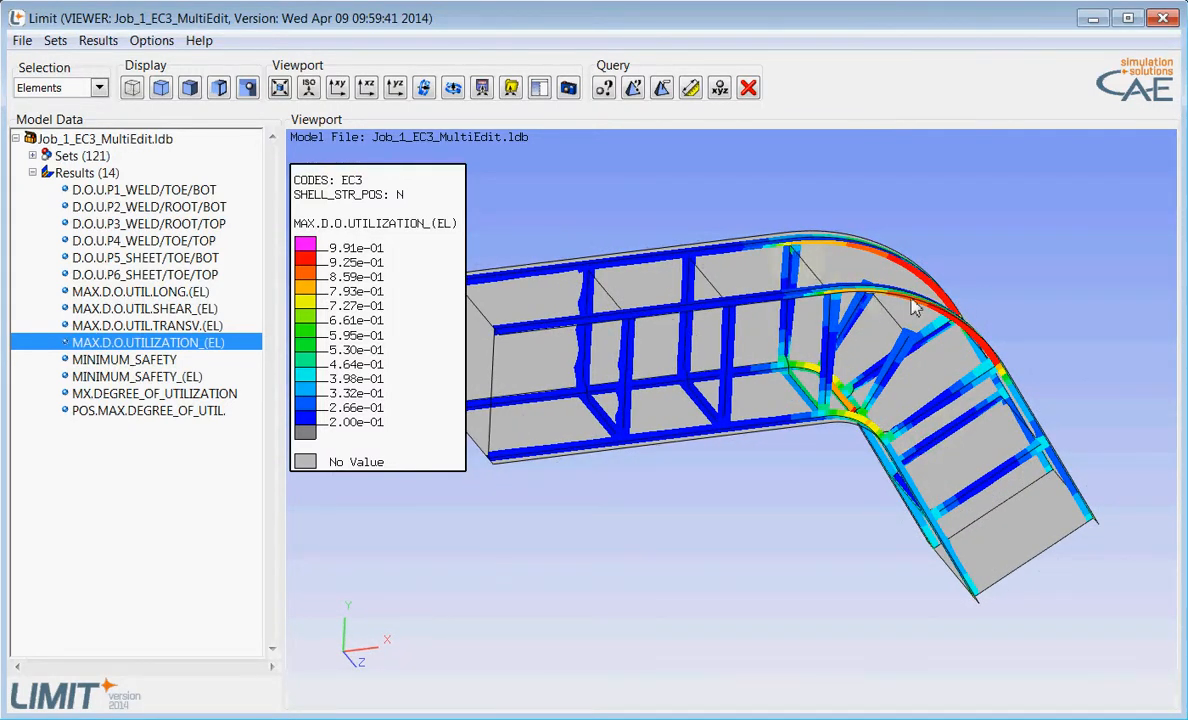
pyautogui.moveTo(912, 308); pyautogui.dragTo(862, 338)
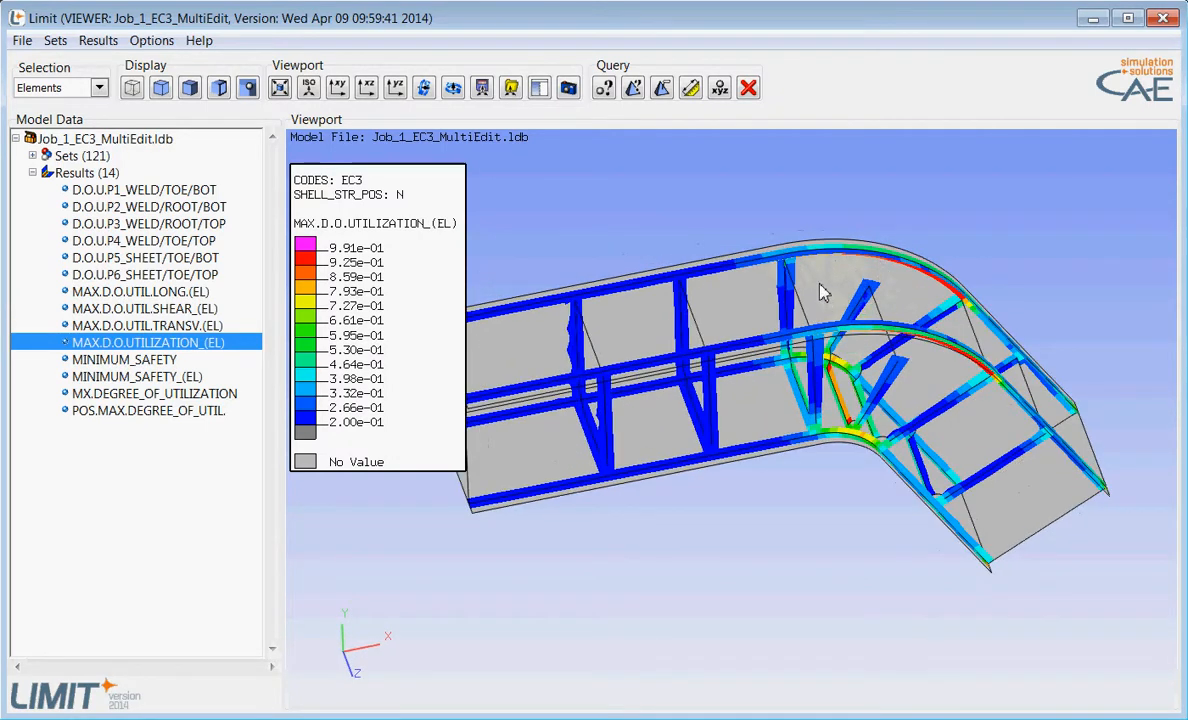
pyautogui.moveTo(897, 424); pyautogui.dragTo(895, 404)
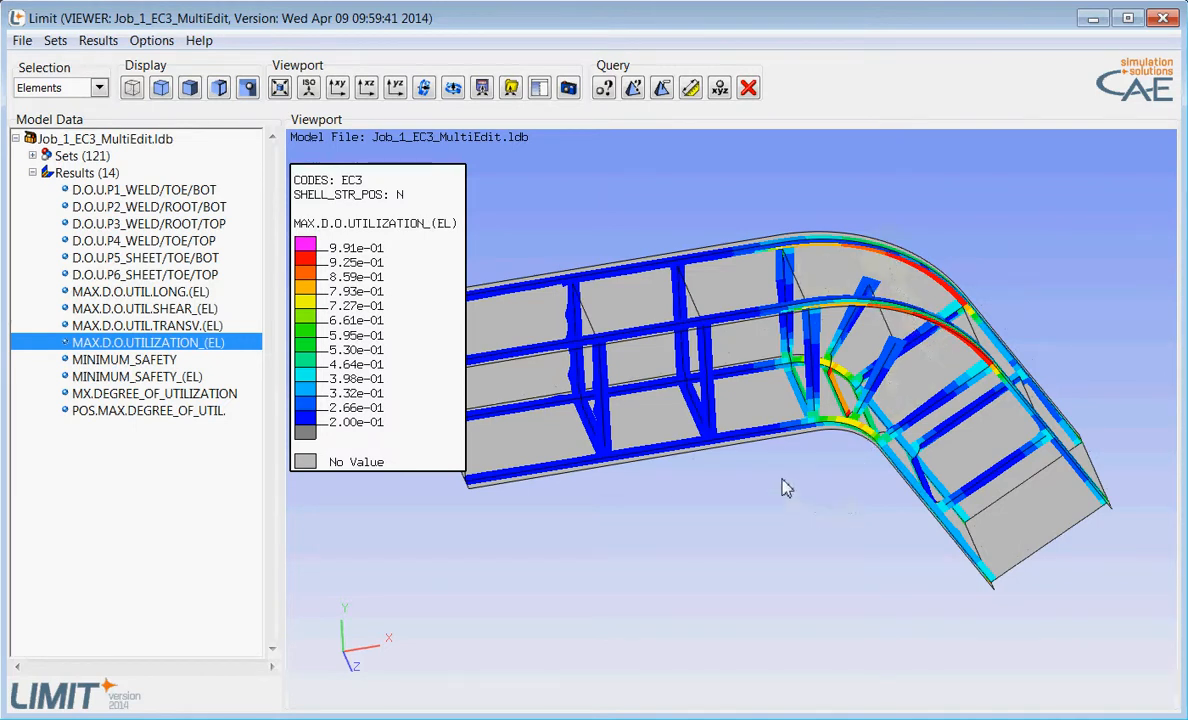
pyautogui.moveTo(786, 488); pyautogui.dragTo(820, 428)
pyautogui.moveTo(822, 413); pyautogui.dragTo(798, 482)
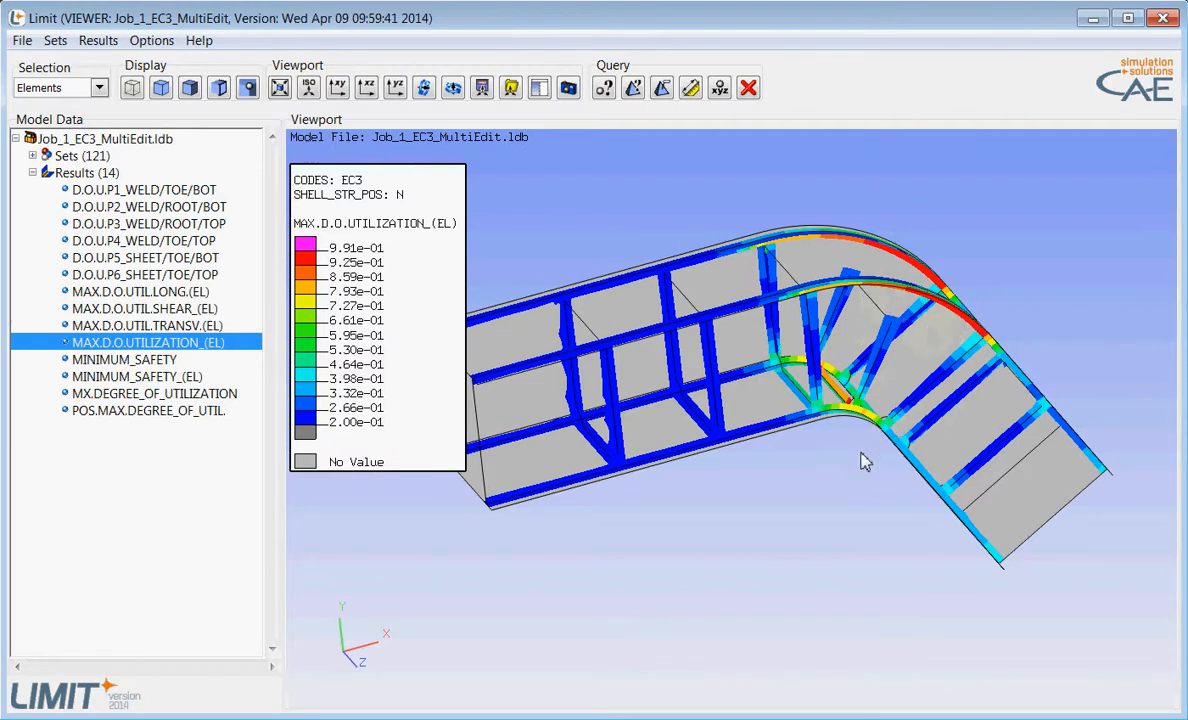
pyautogui.moveTo(873, 363); pyautogui.dragTo(866, 388)
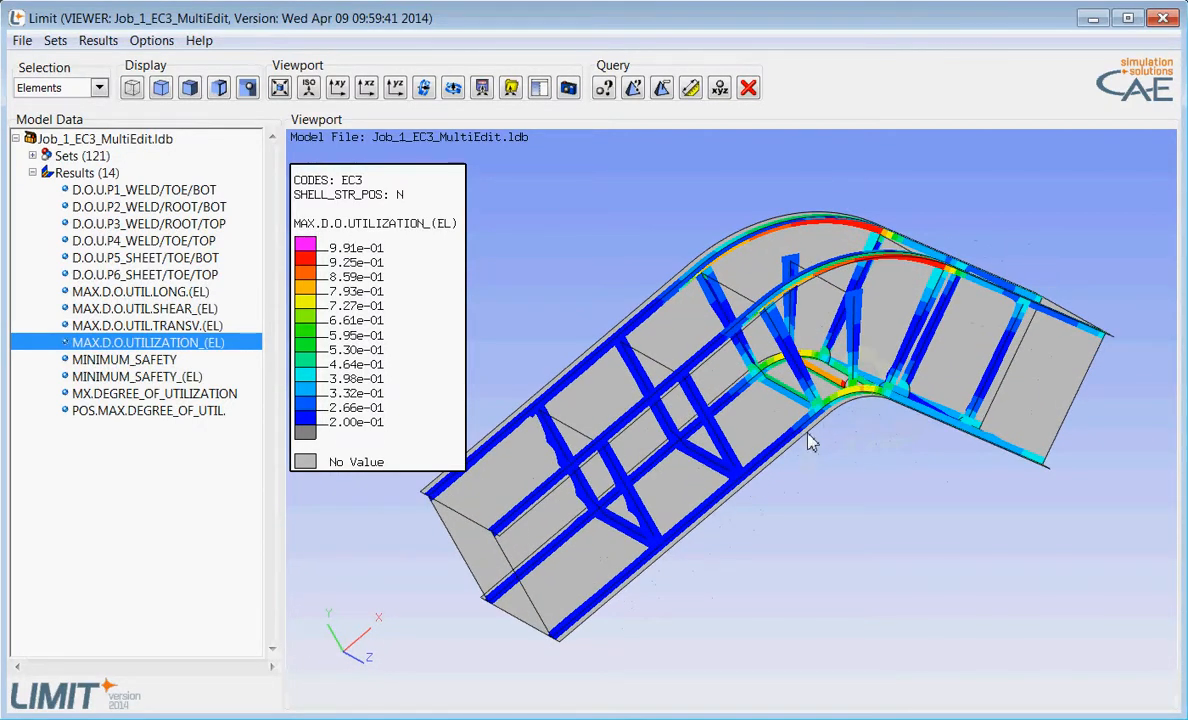
pyautogui.moveTo(789, 443); pyautogui.dragTo(753, 457)
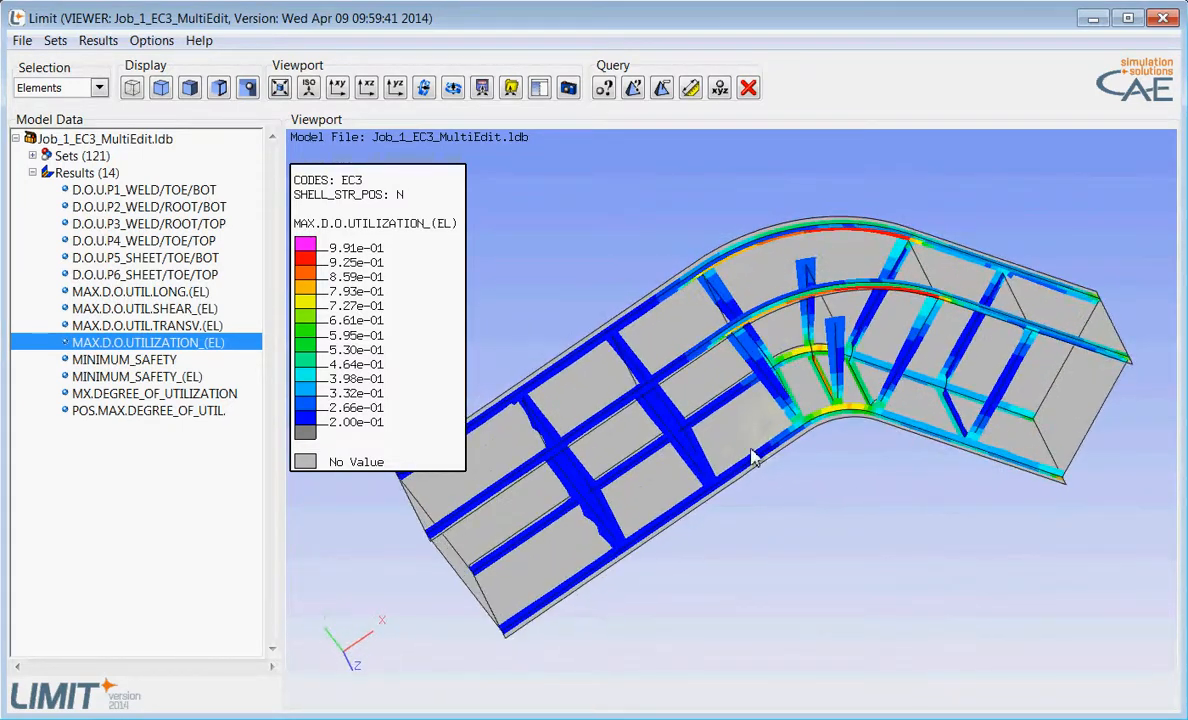
pyautogui.moveTo(830, 303); pyautogui.dragTo(905, 373)
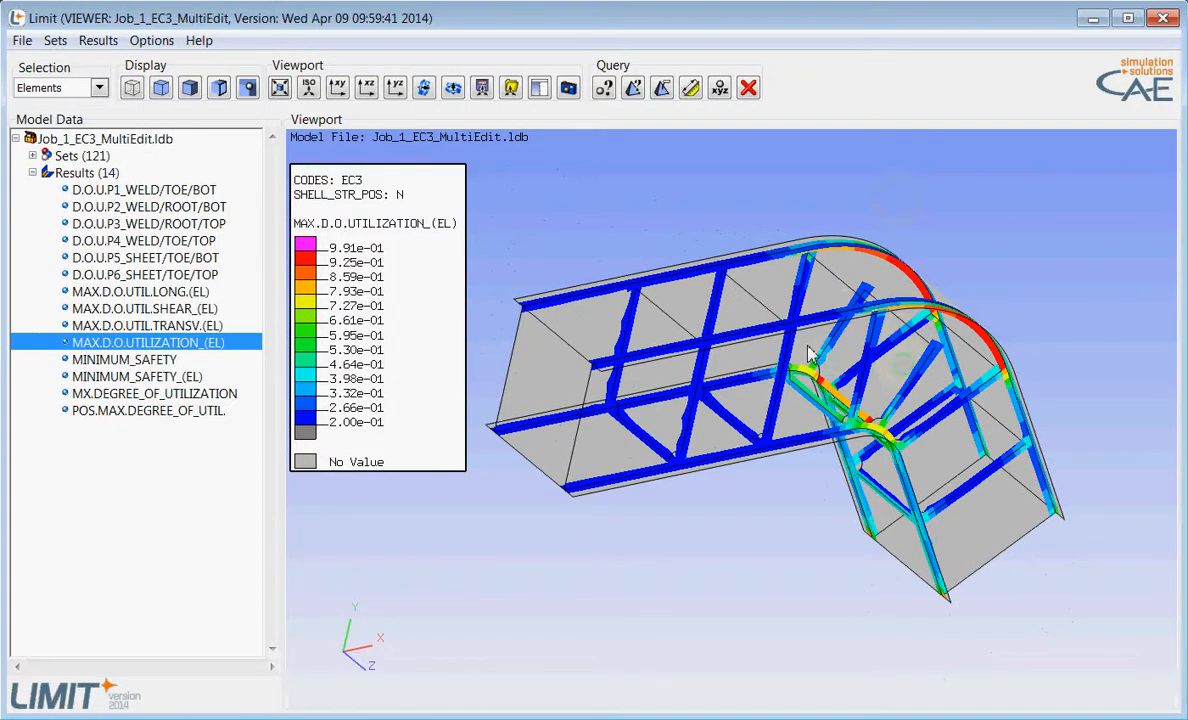
pyautogui.moveTo(812, 355); pyautogui.dragTo(842, 480)
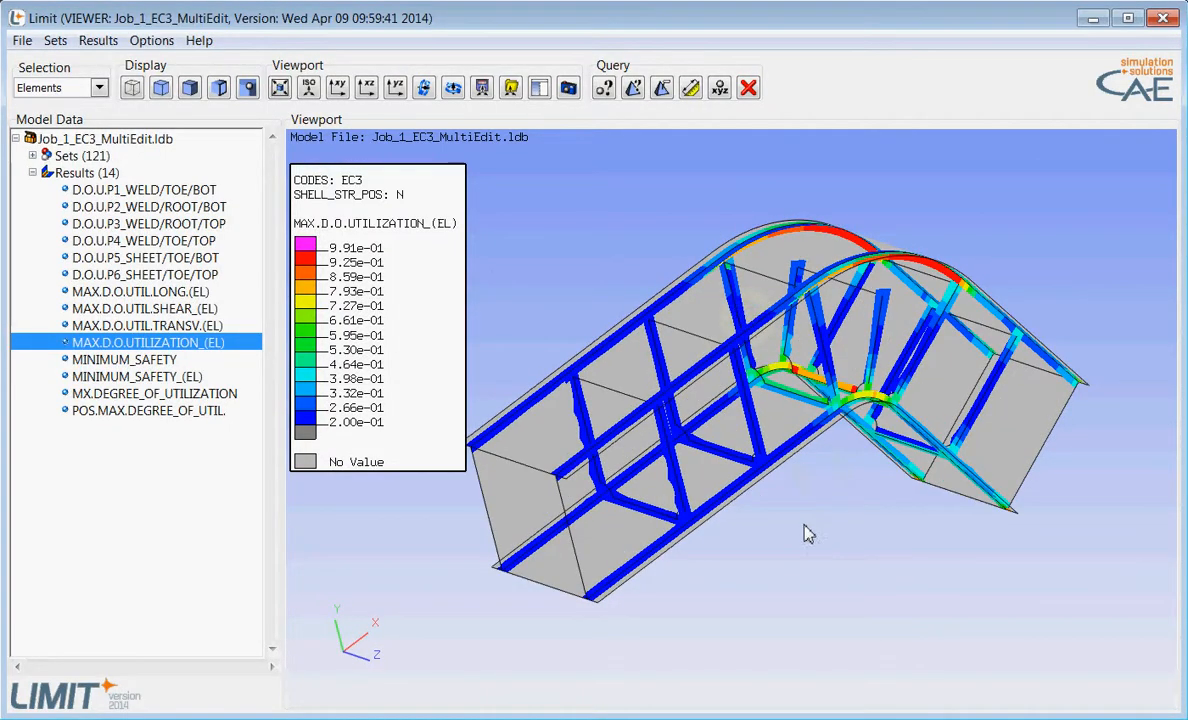
pyautogui.moveTo(808, 533); pyautogui.dragTo(815, 425)
pyautogui.moveTo(943, 452); pyautogui.dragTo(930, 483)
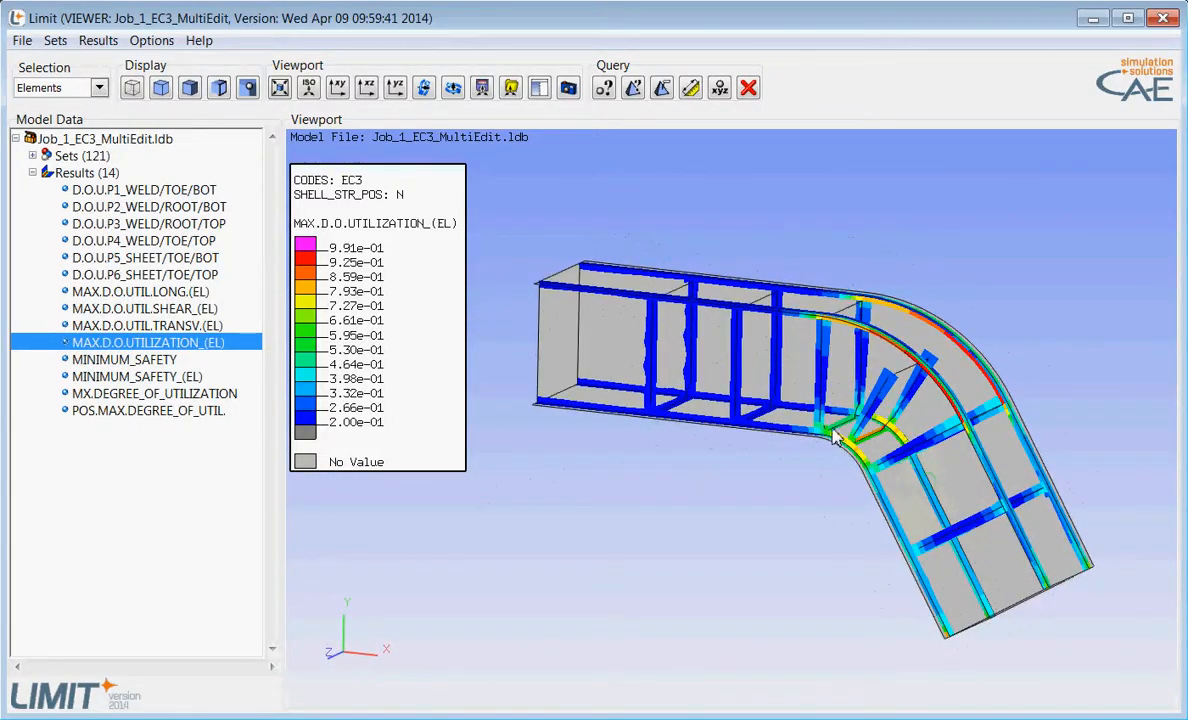
pyautogui.moveTo(724, 397); pyautogui.dragTo(855, 455)
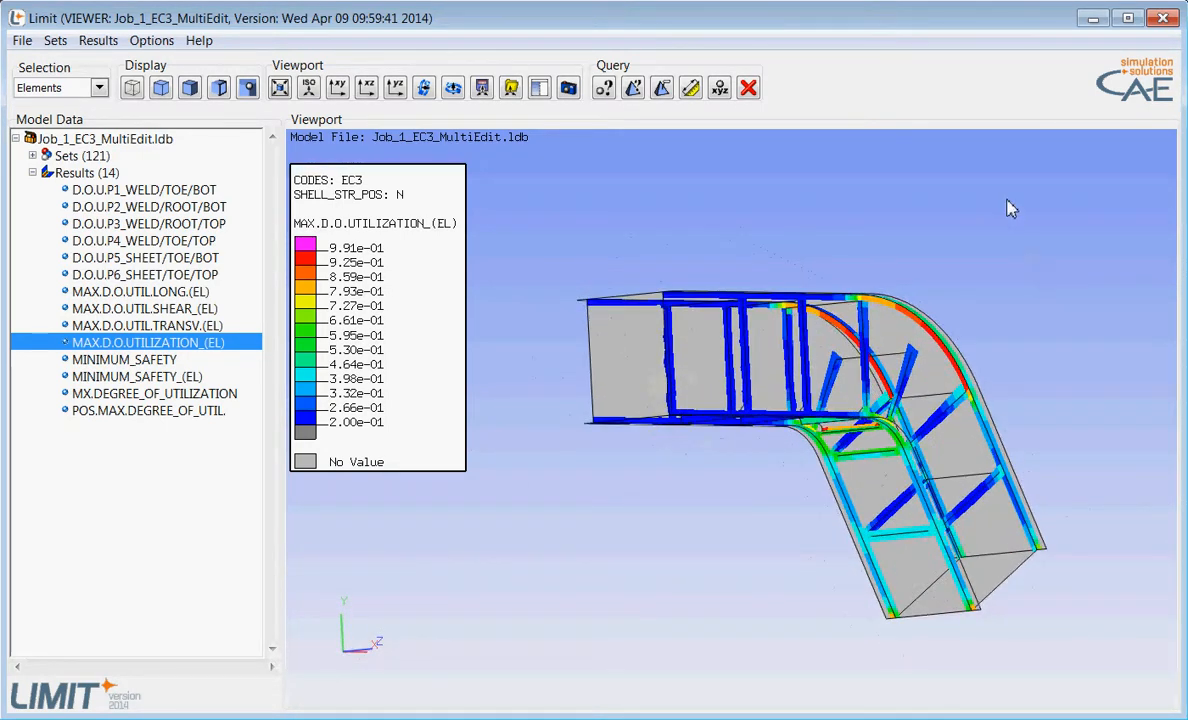